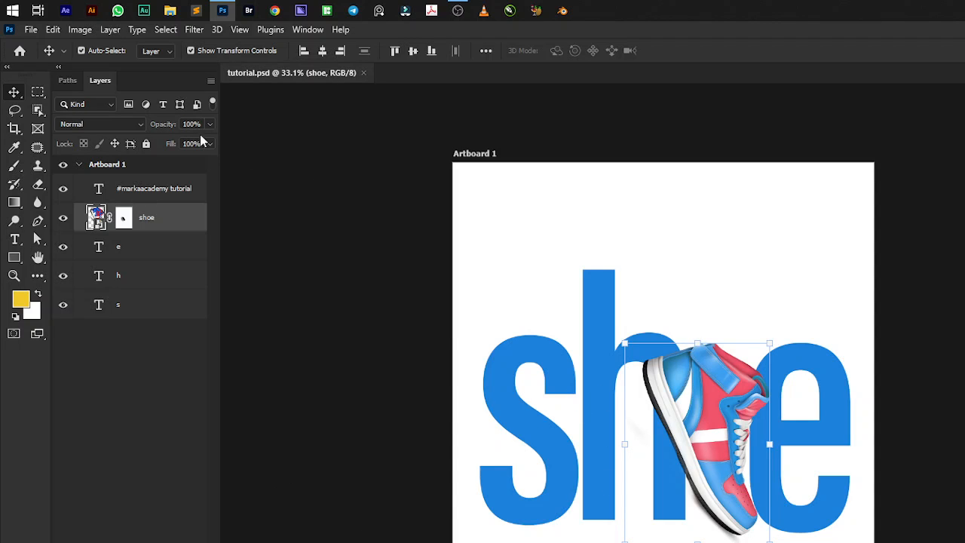
# Open key animation design.psd and inspect the lock, chain and hanging key with their shadows up close.
pyautogui.click(19, 51)
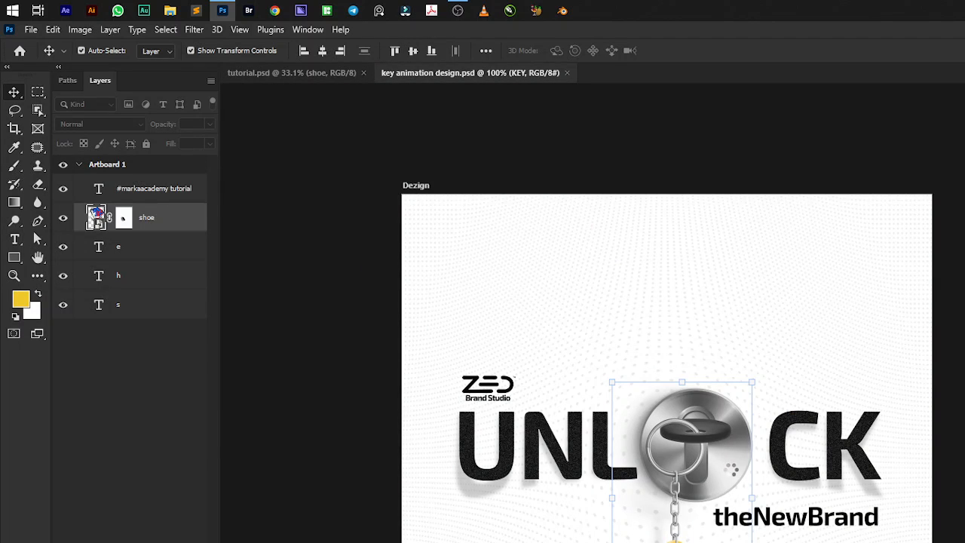
pyautogui.scroll(5, 694, 528)
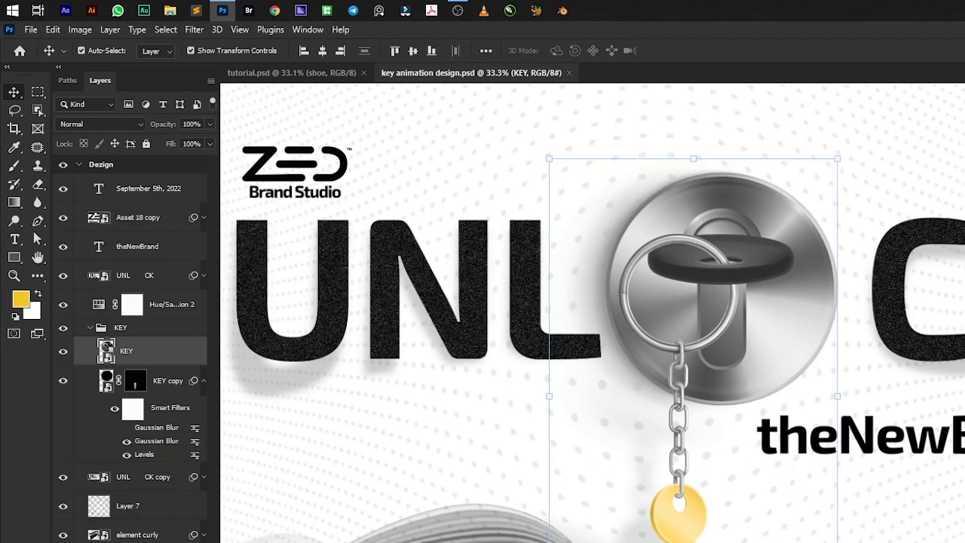
pyautogui.scroll(1, 690, 539)
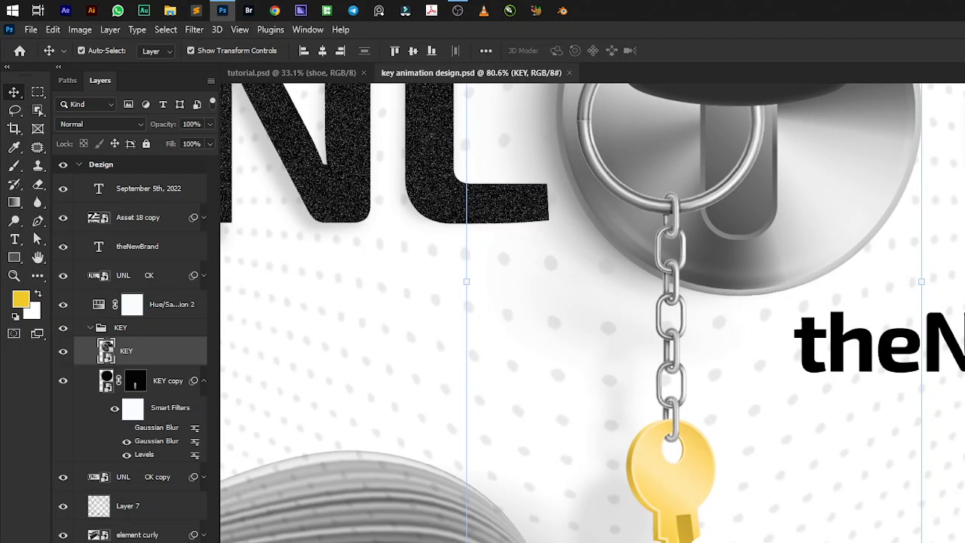
pyautogui.scroll(-3, 635, 533)
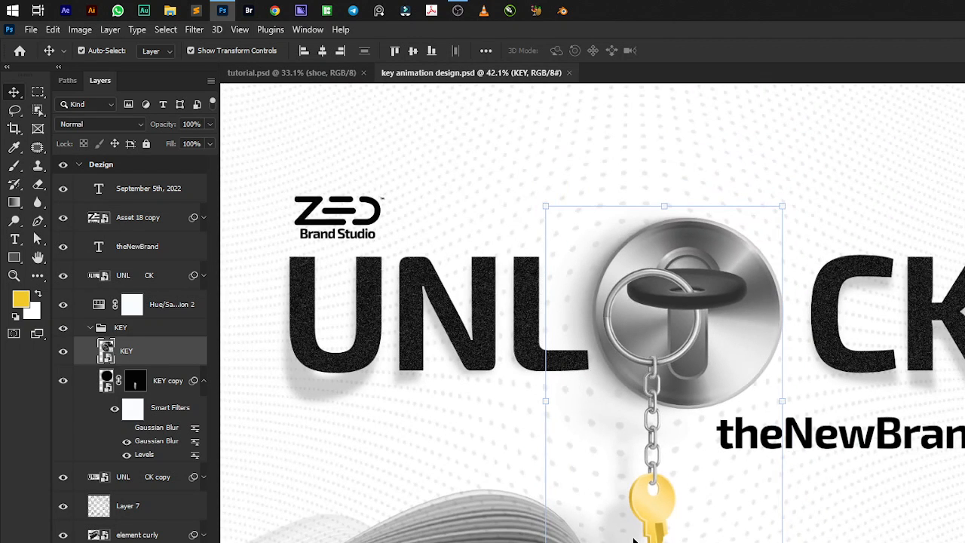
pyautogui.scroll(-1, 642, 538)
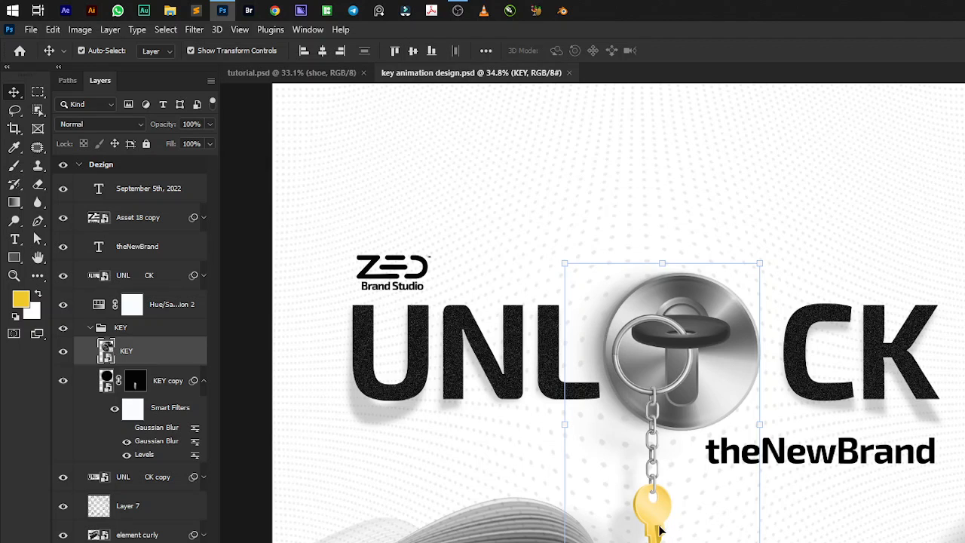
pyautogui.scroll(1, 628, 518)
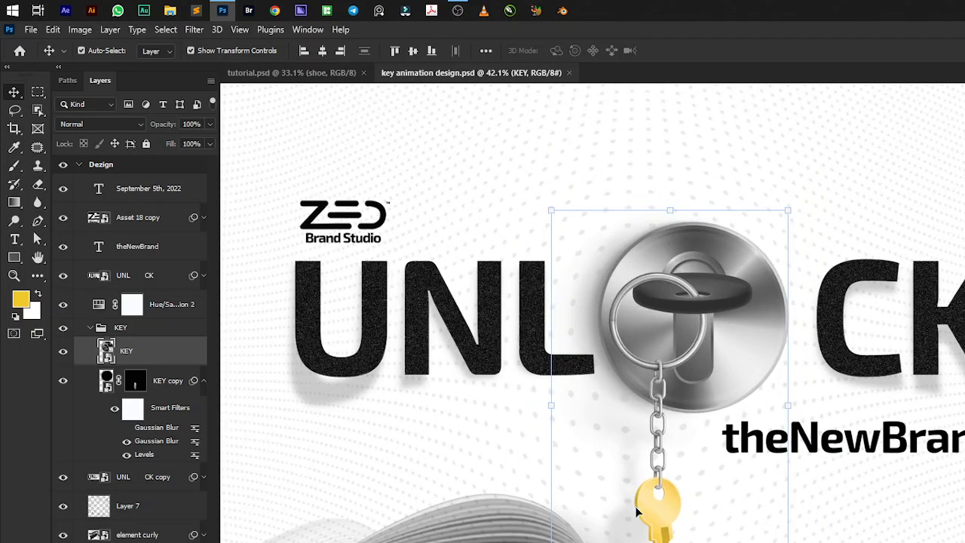
pyautogui.scroll(1, 628, 517)
pyautogui.scroll(1, 629, 363)
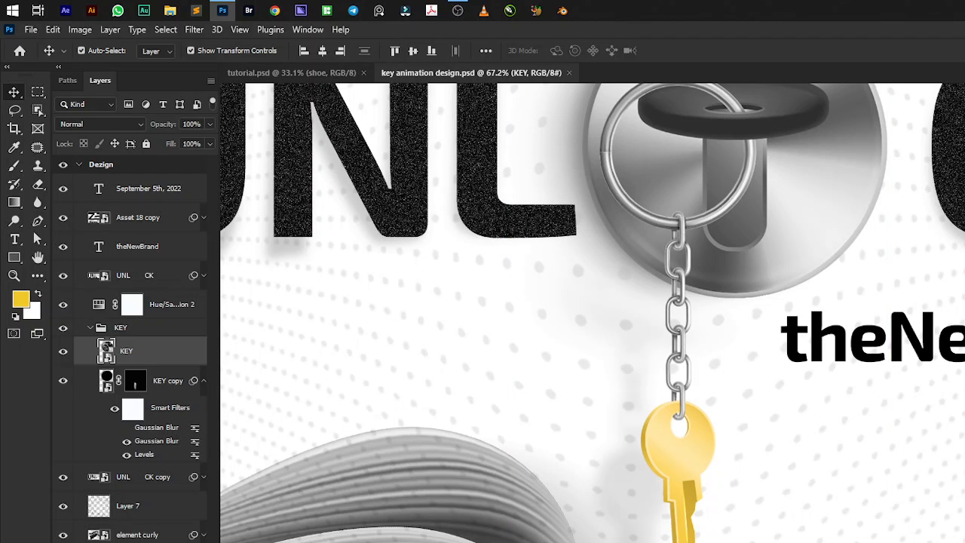
# Add a new layer above the September 5th, 2022 text and set up a hard 45 px brush with red as the foreground colour.
pyautogui.click(148, 189)
pyautogui.hotkey('ctrl', 'alt', 'shift', 'n')
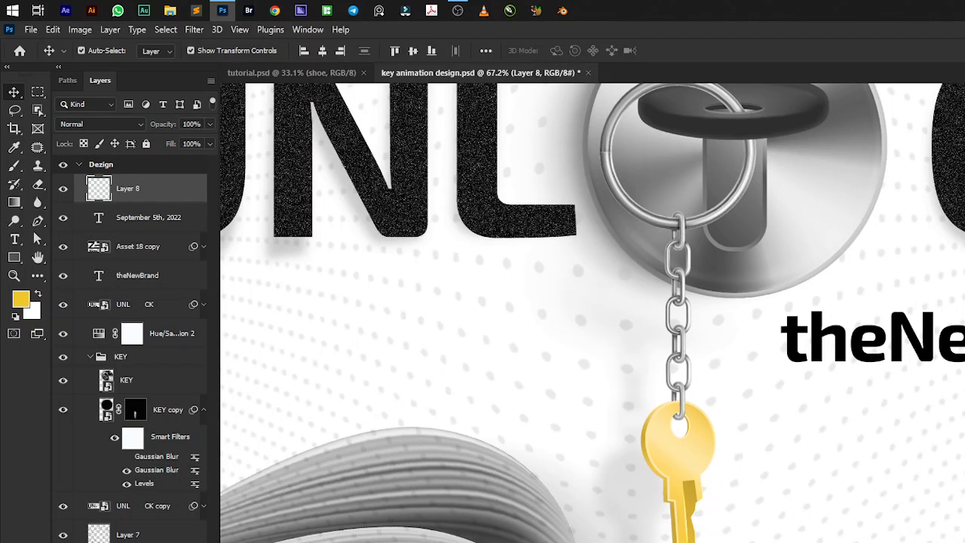
pyautogui.press('b')
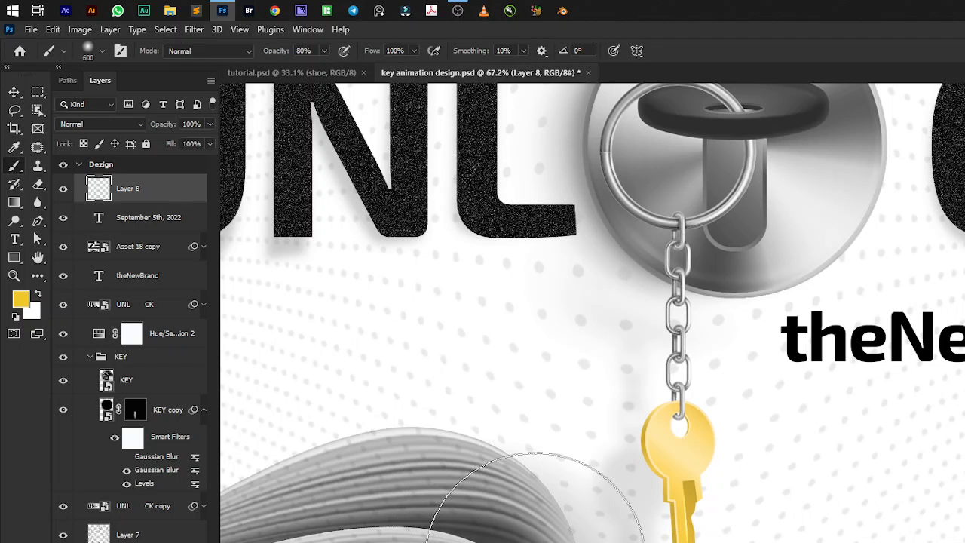
pyautogui.press('[')
pyautogui.press('[')
pyautogui.press('[')
pyautogui.press('[')
pyautogui.press('[')
pyautogui.press('[')
pyautogui.press('[')
pyautogui.press('[')
pyautogui.press('[')
pyautogui.press('[')
pyautogui.press('[')
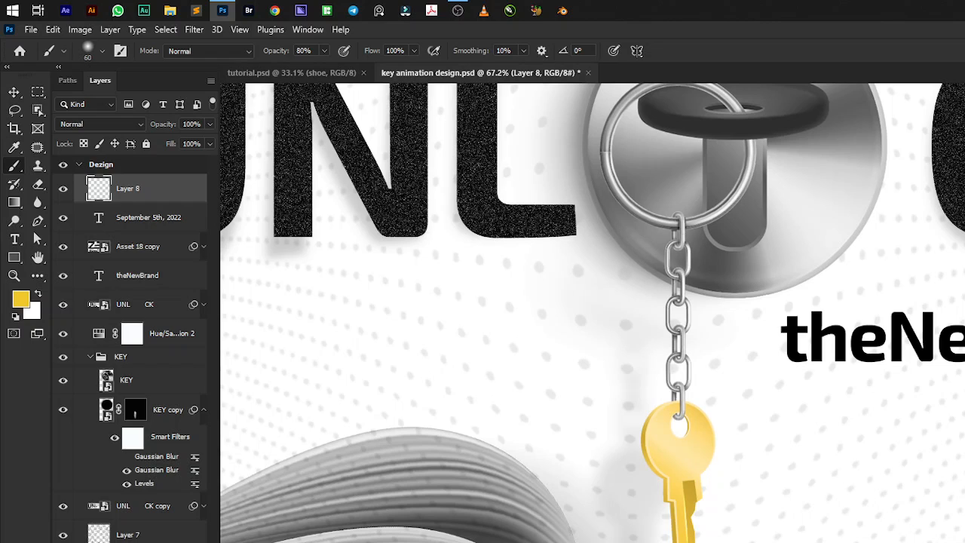
pyautogui.hotkey('ctrl', 'z')
pyautogui.press('[')
pyautogui.hotkey('shift', ']')
pyautogui.hotkey('shift', ']')
pyautogui.hotkey('shift', ']')
pyautogui.hotkey('shift', ']')
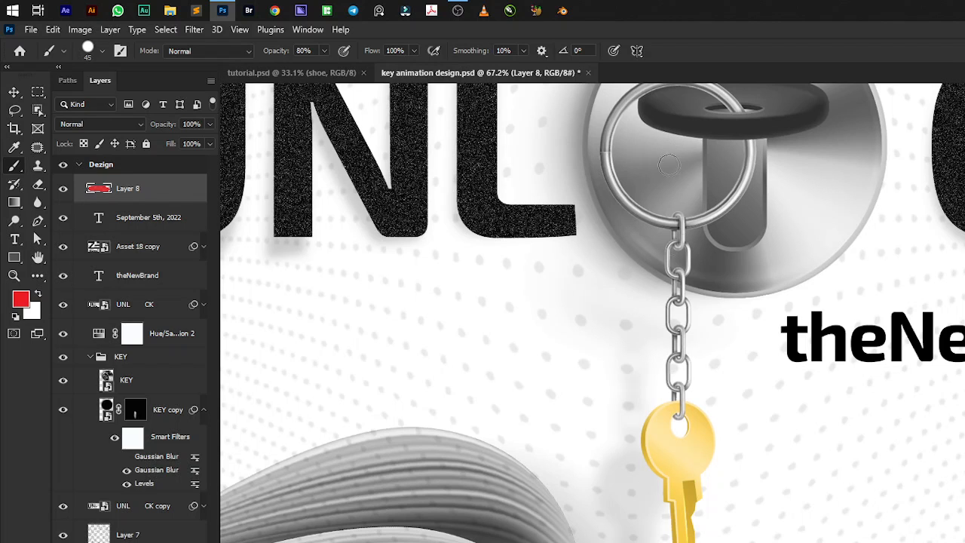
# Paint red measuring lines with end bars beside the chain and key, one for the key and one for its shadow.
pyautogui.keyDown('alt'); pyautogui.scroll(-1, 688, 299); pyautogui.keyUp('alt')
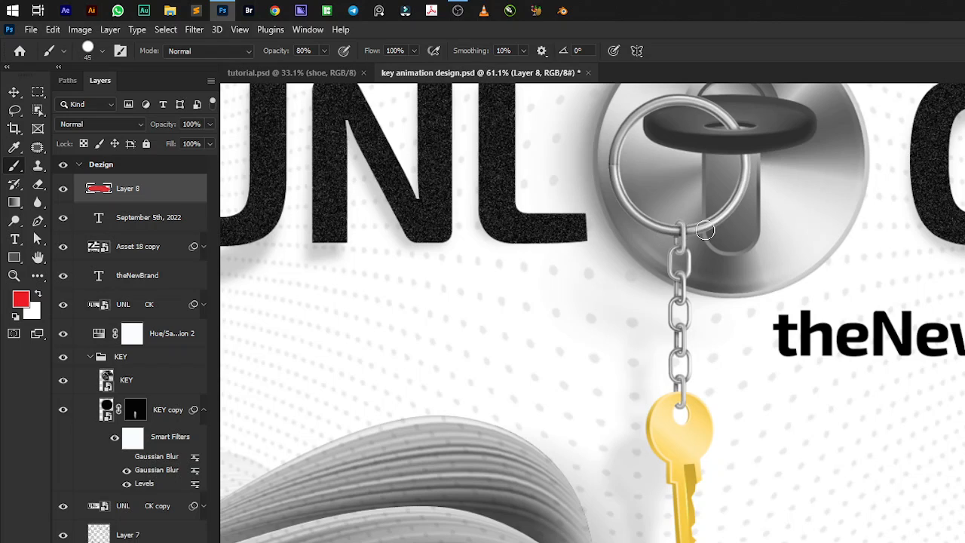
pyautogui.moveTo(693, 228); pyautogui.dragTo(798, 228)
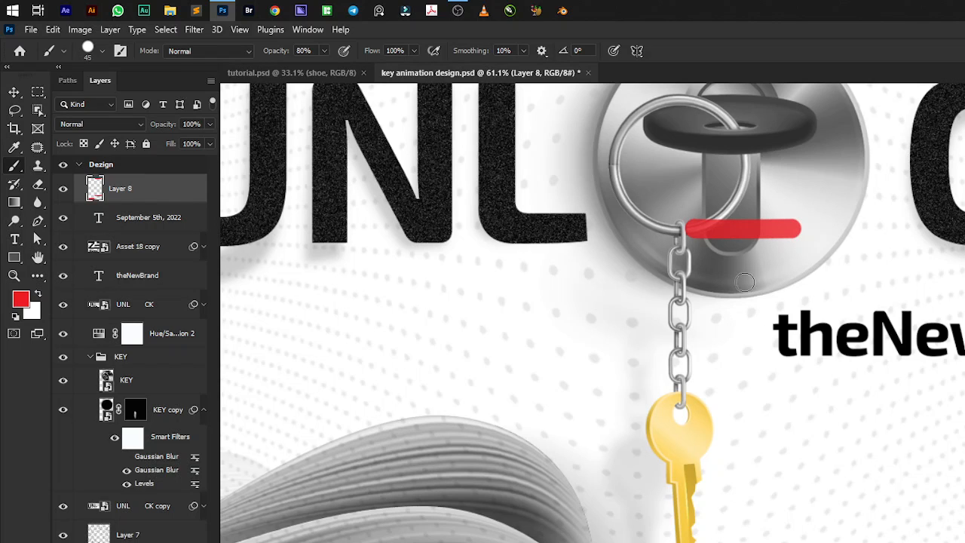
pyautogui.moveTo(746, 233); pyautogui.dragTo(751, 540)
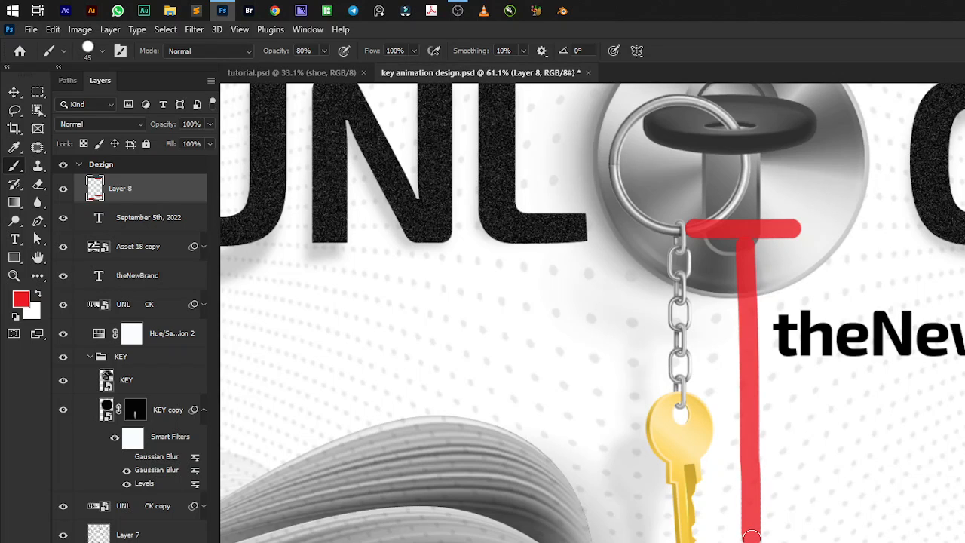
pyautogui.moveTo(582, 280)
pyautogui.mouseDown()
pyautogui.moveTo(683, 282)
pyautogui.moveTo(630, 384)
pyautogui.moveTo(628, 540)
pyautogui.mouseUp()
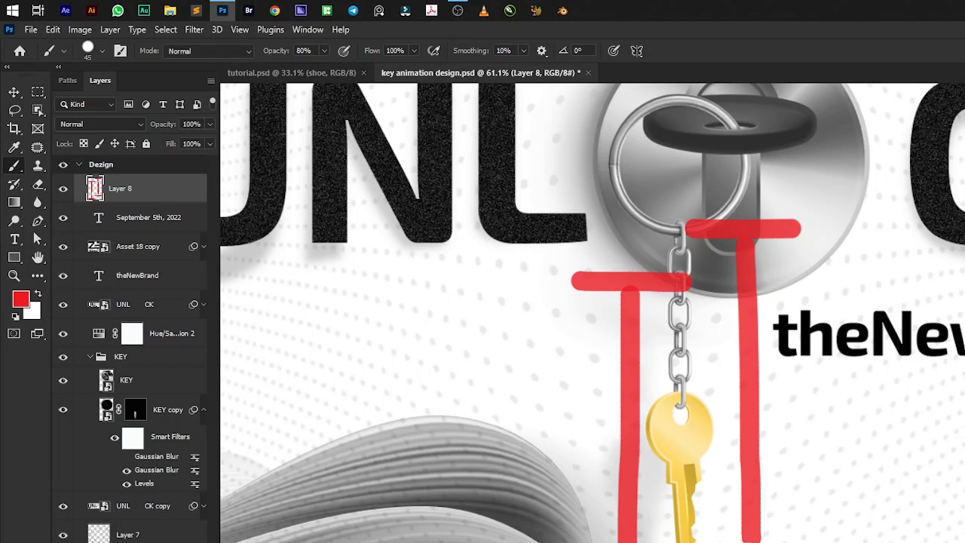
pyautogui.moveTo(749, 540); pyautogui.dragTo(749, 542)
pyautogui.scroll(-4, 657, 450)
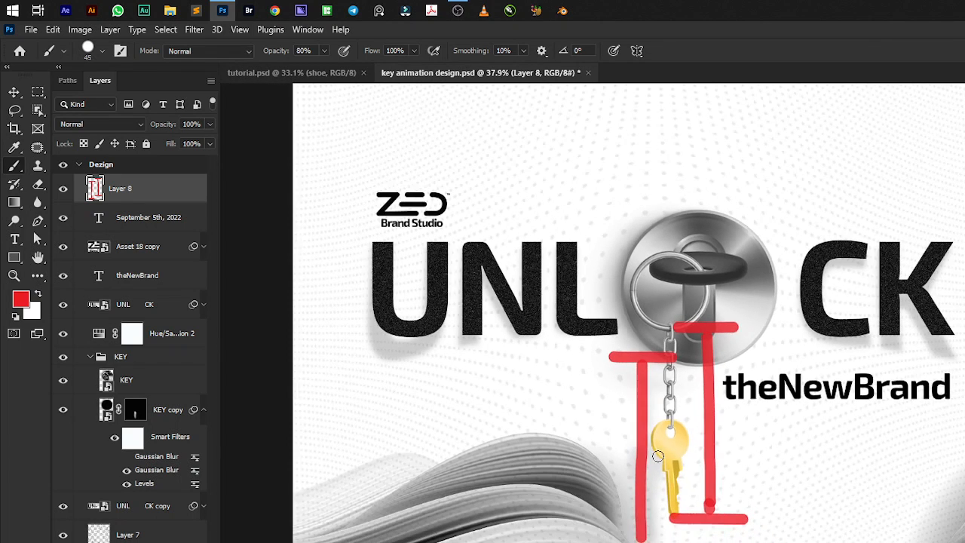
# Paint a red arrow running from the CK lettering to the head of the yellow key.
pyautogui.scroll(1, 692, 420)
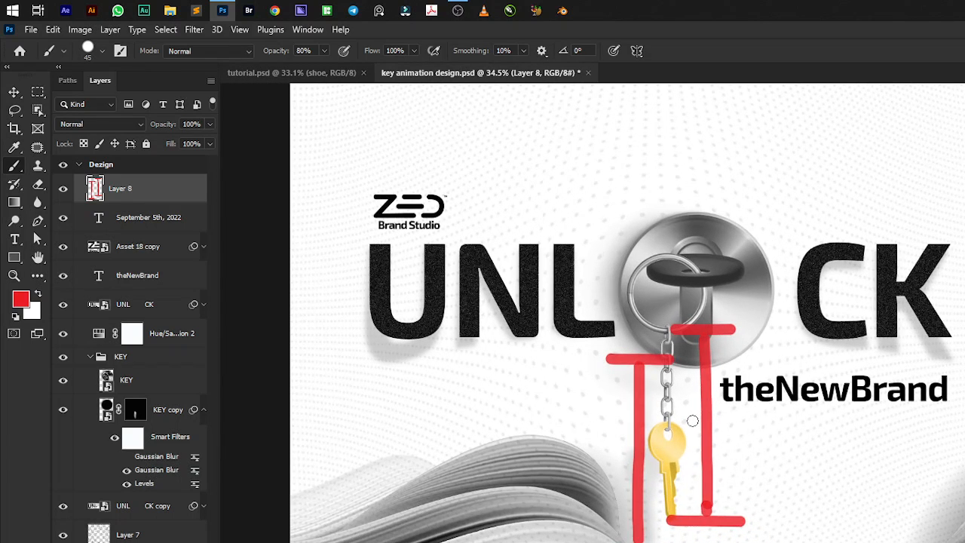
pyautogui.scroll(1, 692, 442)
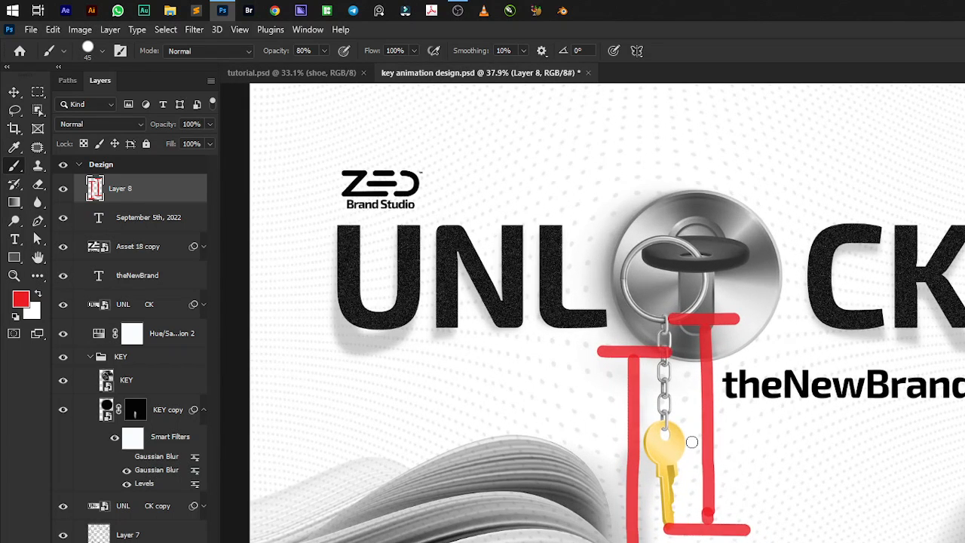
pyautogui.scroll(3, 692, 441)
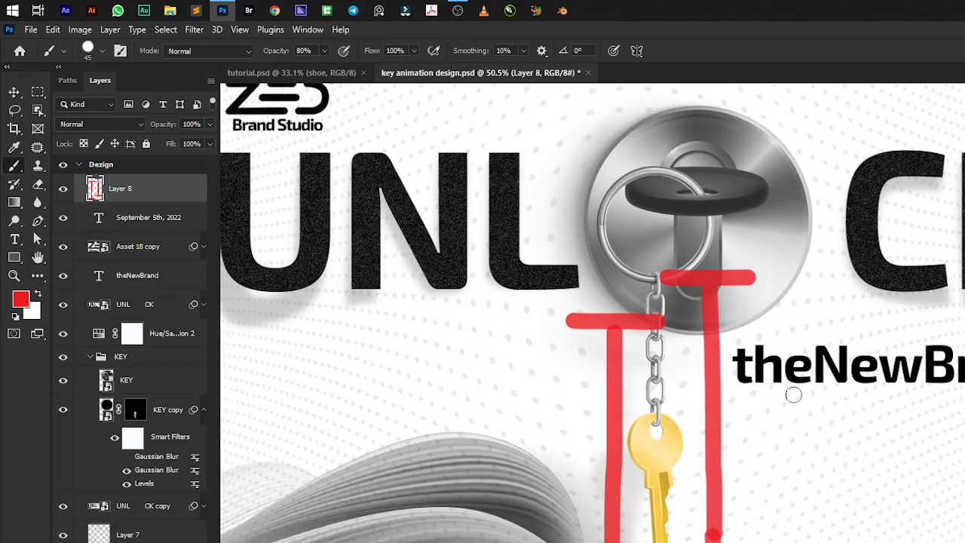
pyautogui.moveTo(957, 255)
pyautogui.mouseDown()
pyautogui.moveTo(695, 448)
pyautogui.moveTo(752, 367)
pyautogui.mouseUp()
pyautogui.moveTo(697, 444); pyautogui.dragTo(779, 452)
pyautogui.scroll(-3, 859, 445)
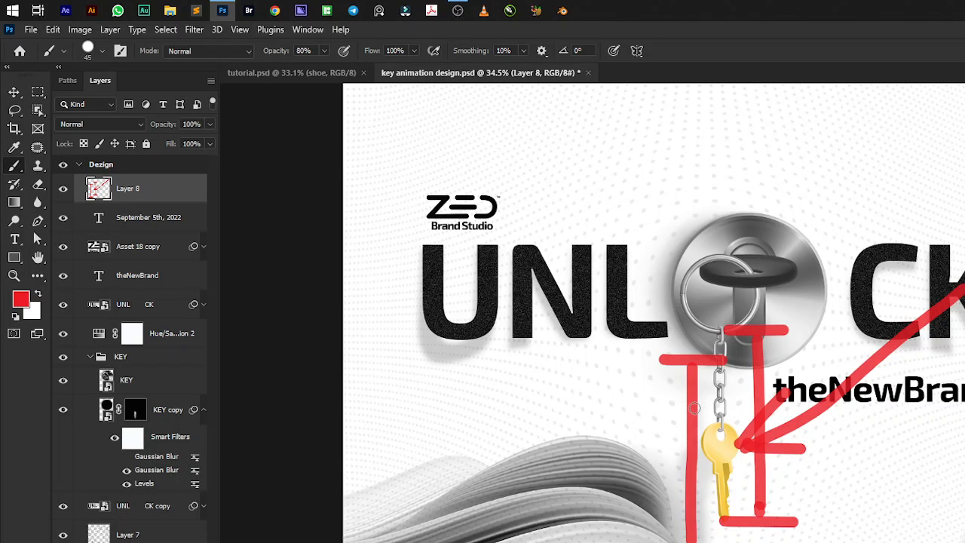
# Hide the red annotation layer in key animation design.psd and briefly toggle the KEY layer off and on to check its shadow.
pyautogui.click(256, 74)
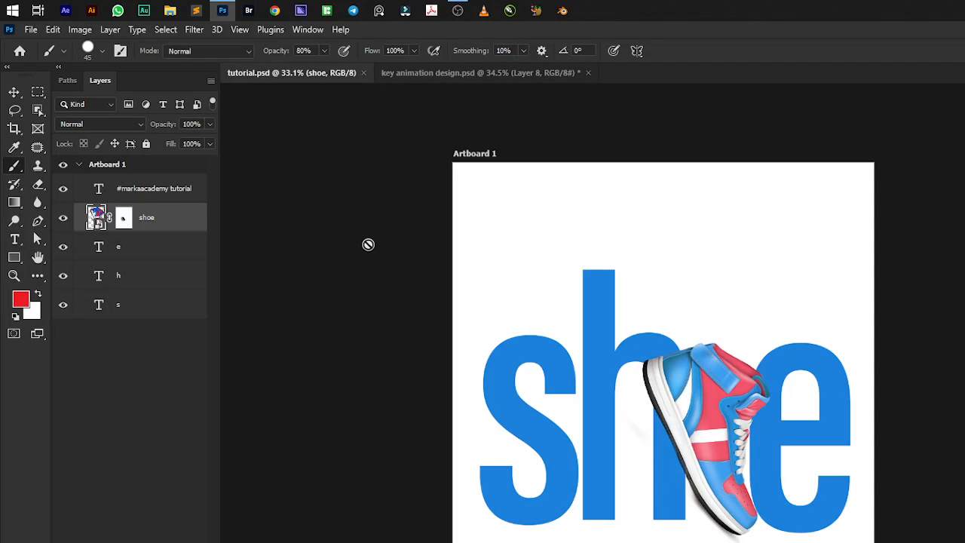
pyautogui.click(422, 73)
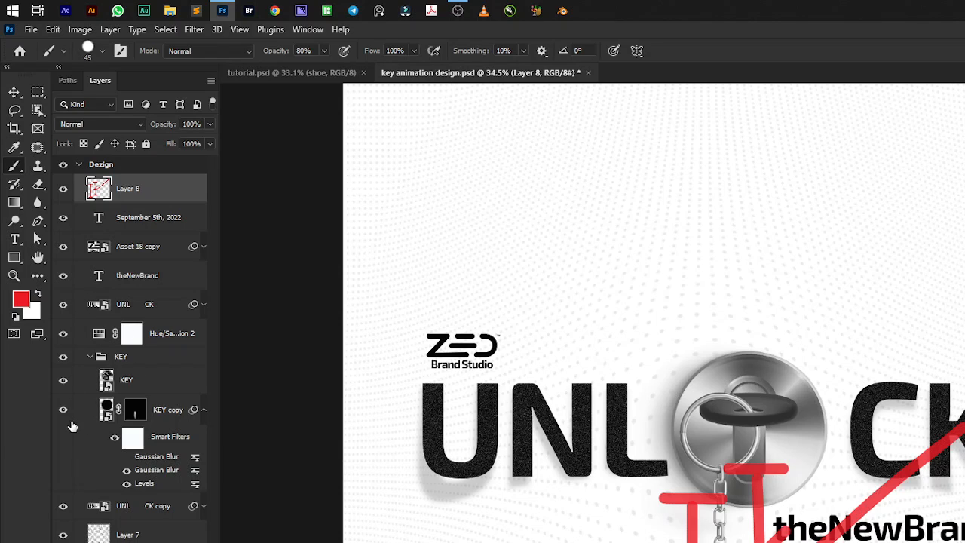
pyautogui.click(64, 382)
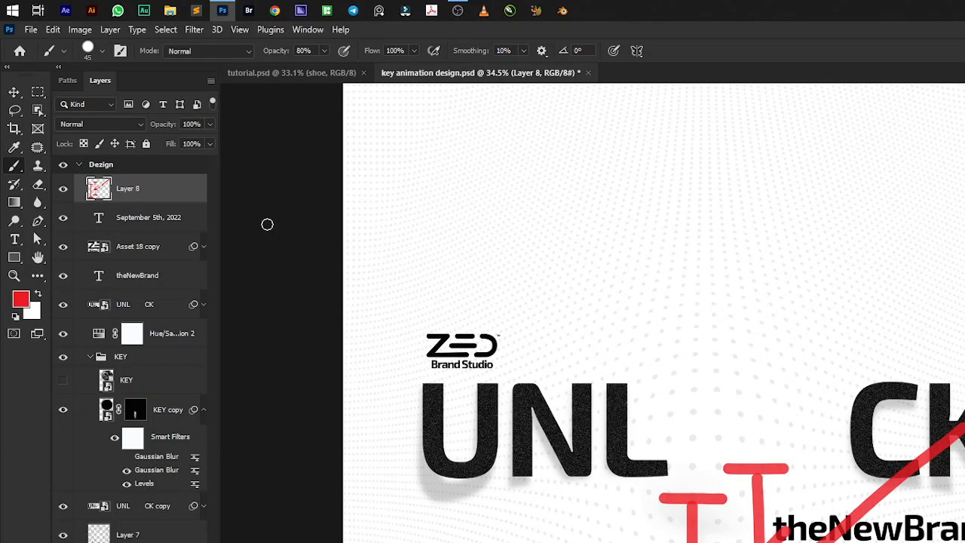
pyautogui.click(64, 189)
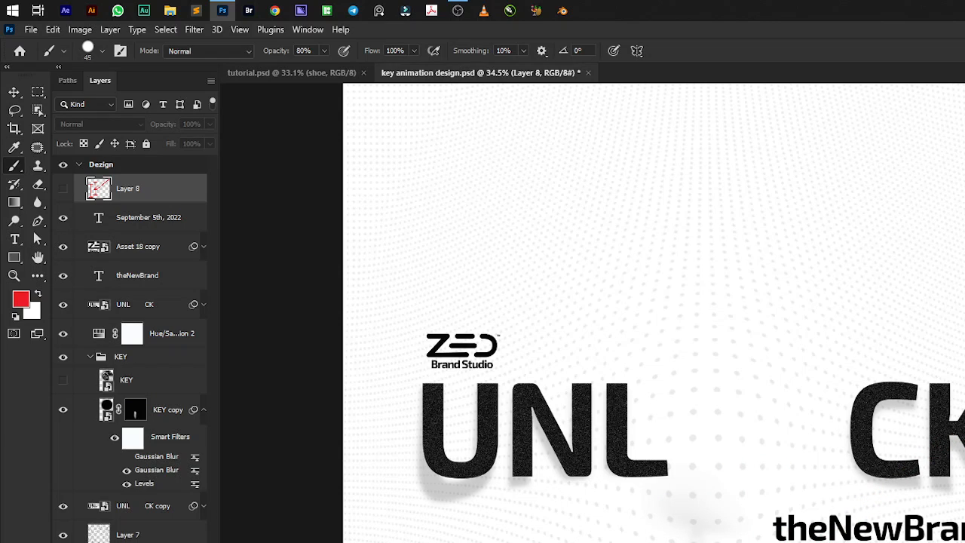
pyautogui.click(63, 381)
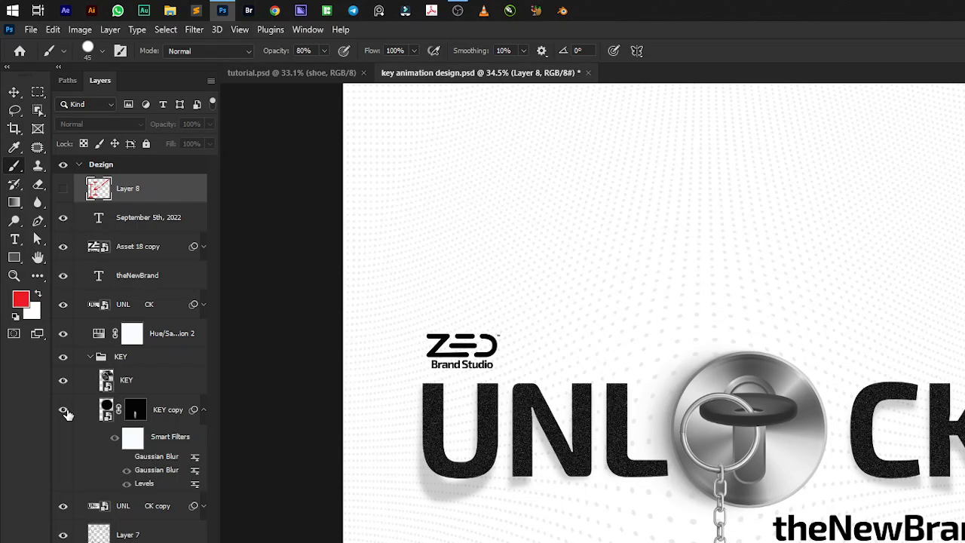
# Set the opacity of the KEY copy shadow layer to 73%.
pyautogui.click(160, 417)
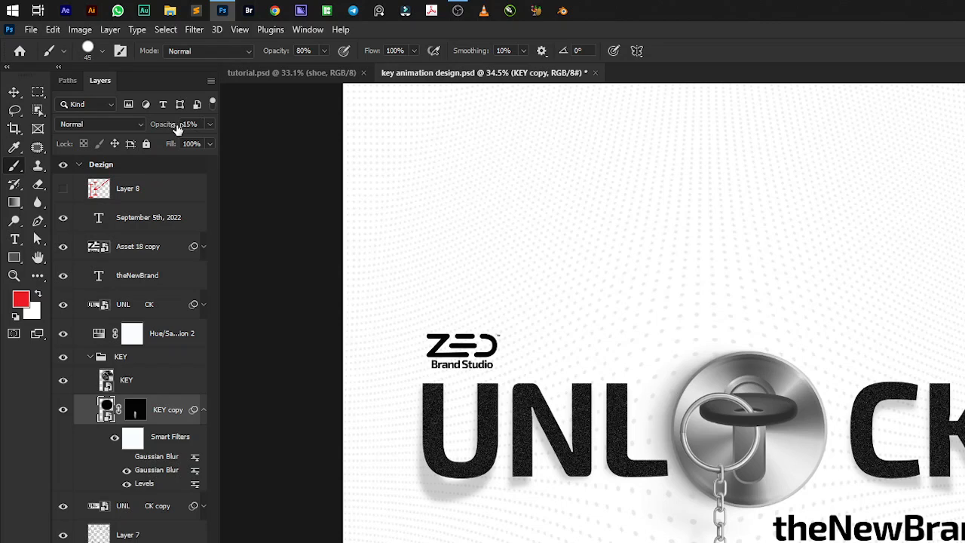
pyautogui.moveTo(168, 125); pyautogui.dragTo(211, 129)
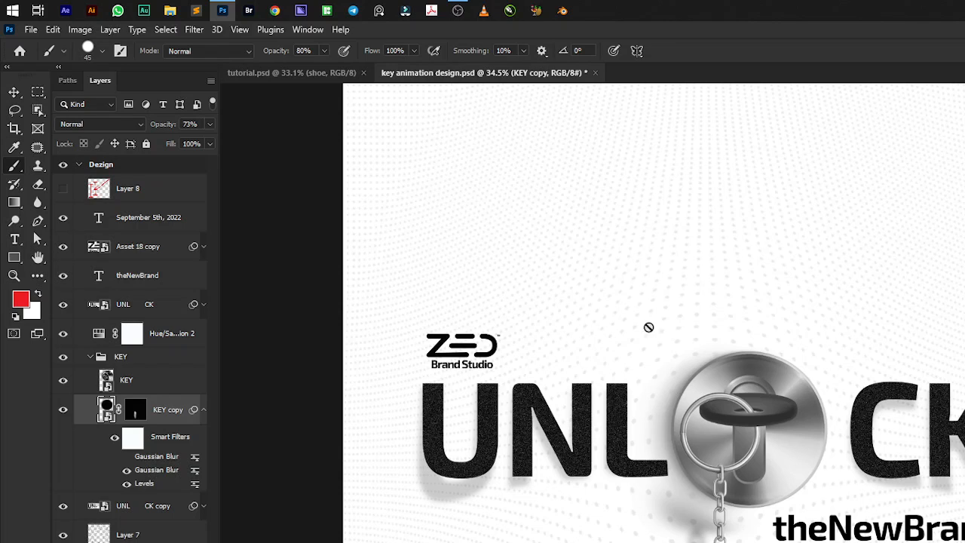
# Switch to tutorial.psd and open the Drop Shadow layer style for the shoe layer, keeping the shoe visible beside the dialog.
pyautogui.click(284, 73)
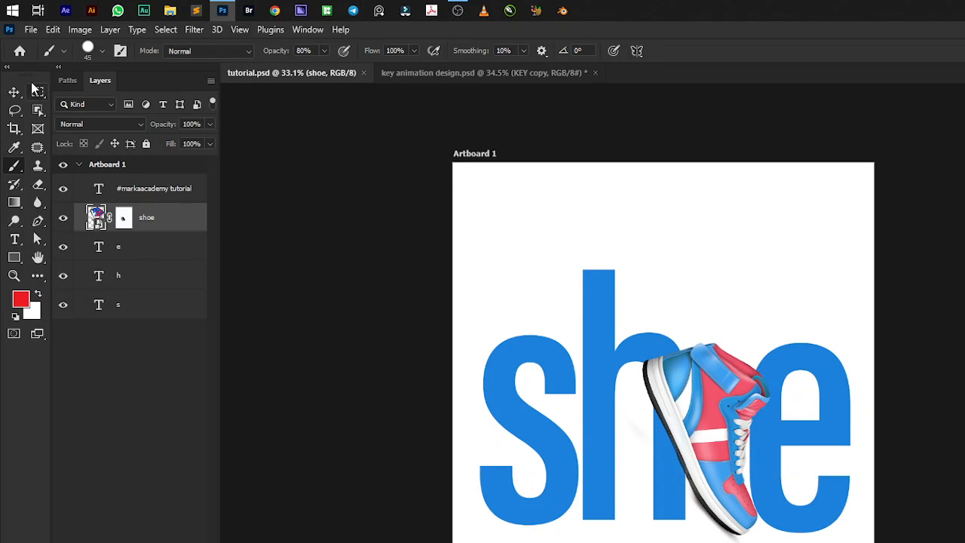
pyautogui.click(13, 91)
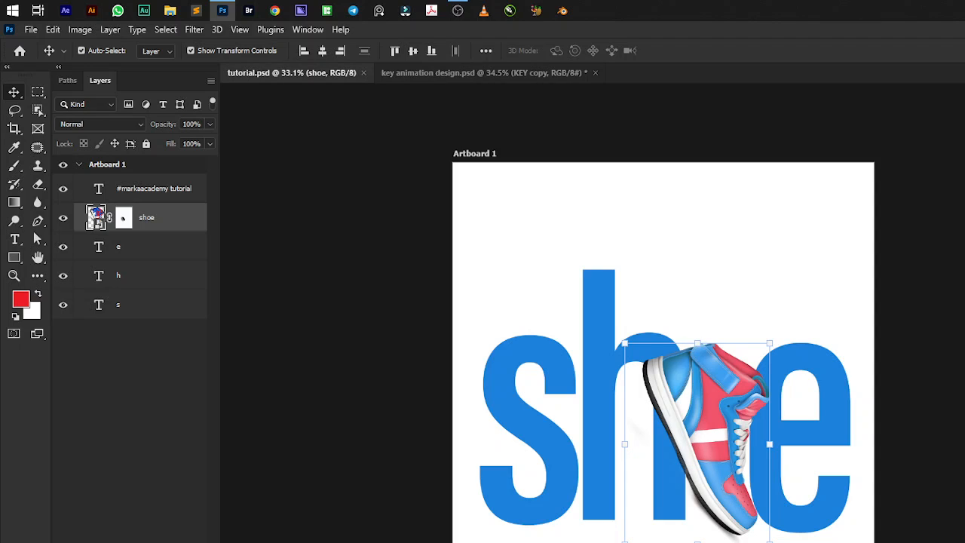
pyautogui.press('F2')
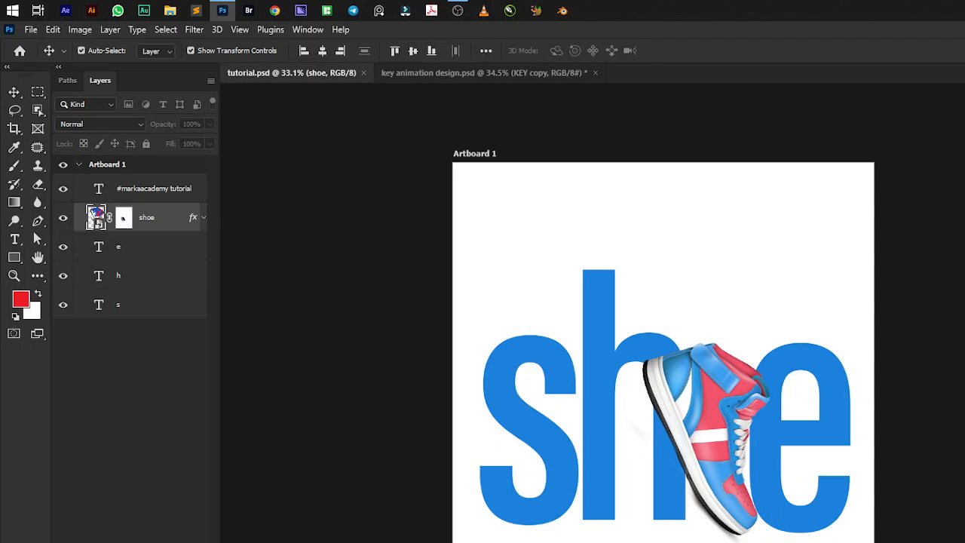
pyautogui.moveTo(844, 524); pyautogui.dragTo(181, 46)
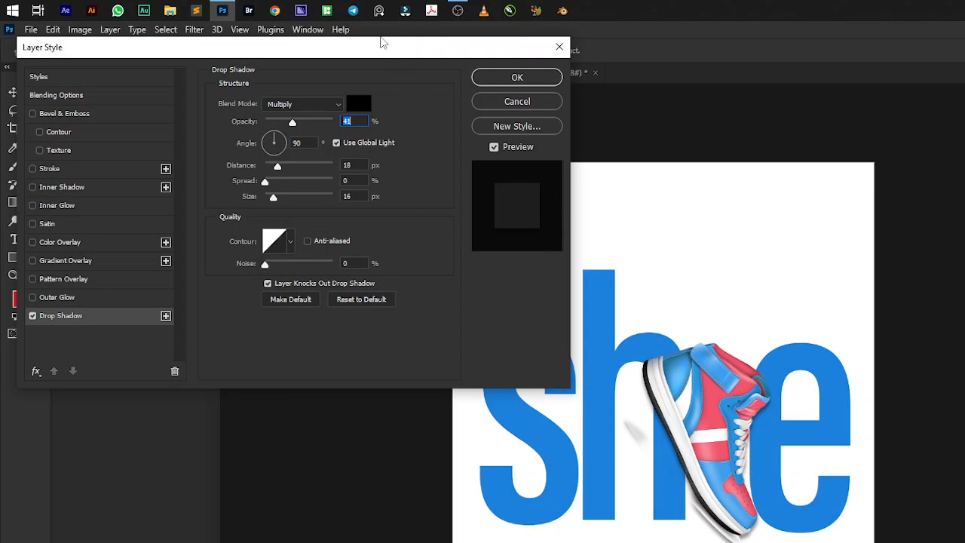
pyautogui.moveTo(382, 43); pyautogui.dragTo(352, 160)
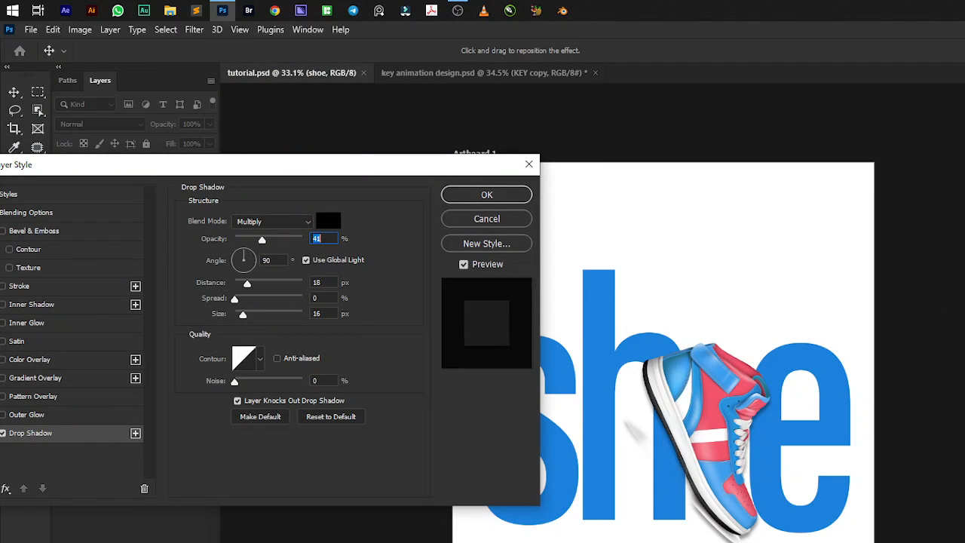
# Reset the shoe layer's drop shadow settings to their defaults.
pyautogui.hotkey('alt', 'Tab')
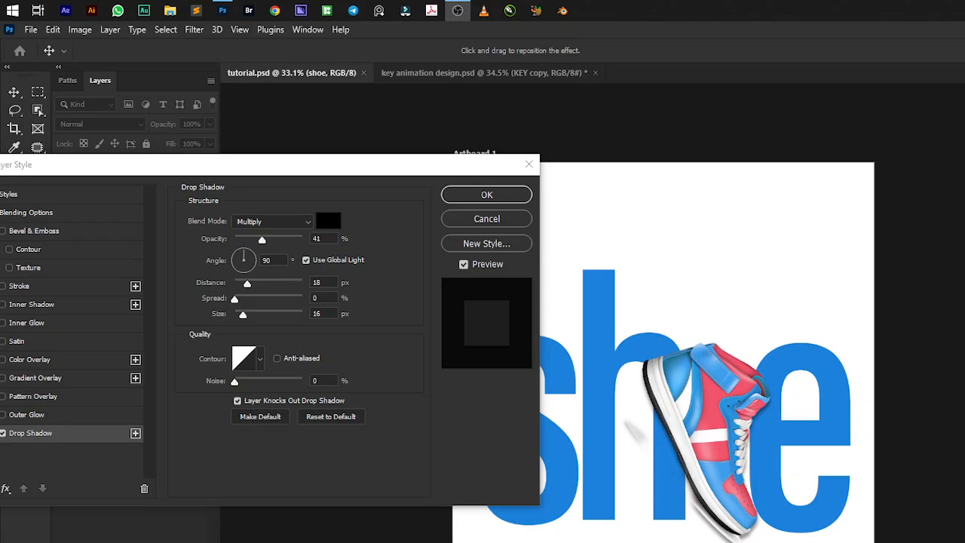
pyautogui.hotkey('alt', 'Tab')
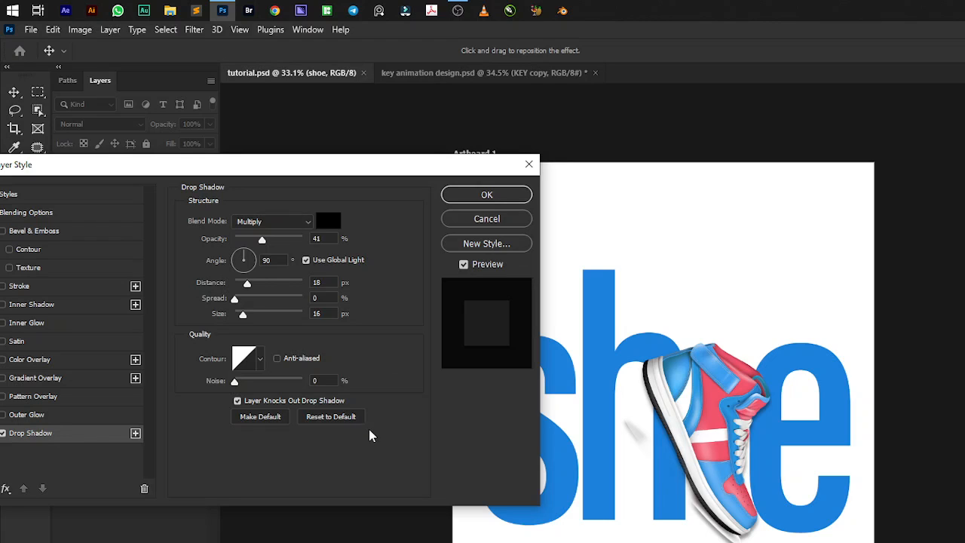
pyautogui.click(340, 416)
pyautogui.click(340, 416)
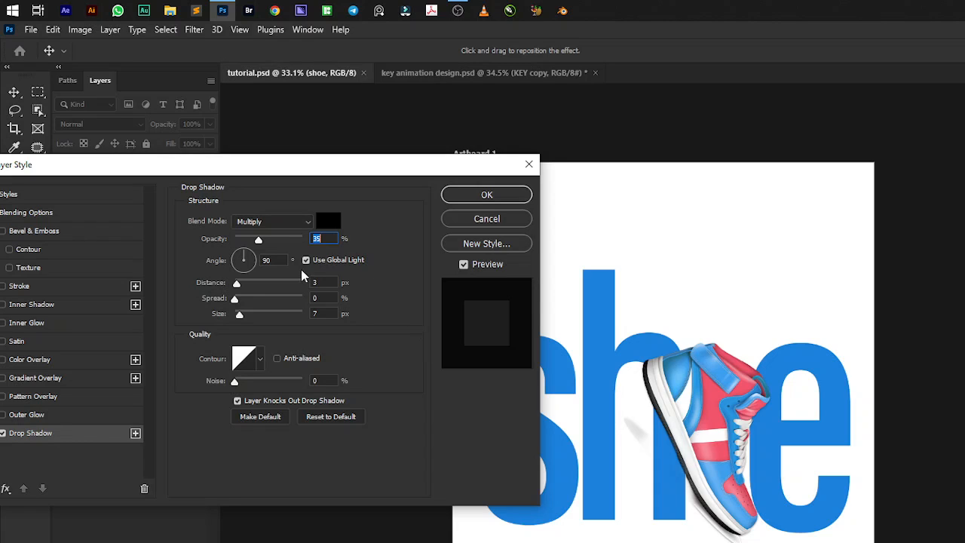
pyautogui.moveTo(260, 238); pyautogui.dragTo(315, 251)
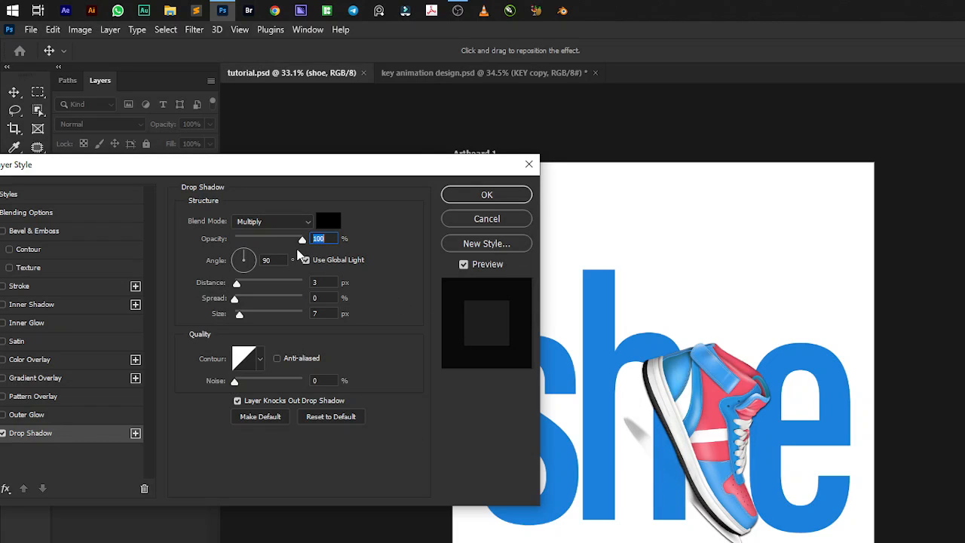
pyautogui.moveTo(302, 240); pyautogui.dragTo(373, 243)
pyautogui.click(484, 219)
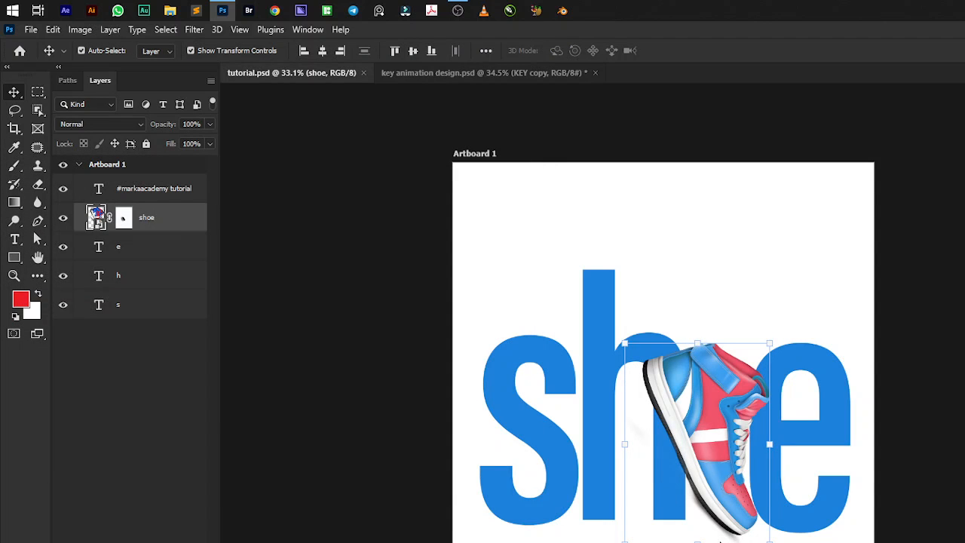
# Show only the shoe layer and place a red solid color fill layer directly beneath it.
pyautogui.scroll(2, 722, 530)
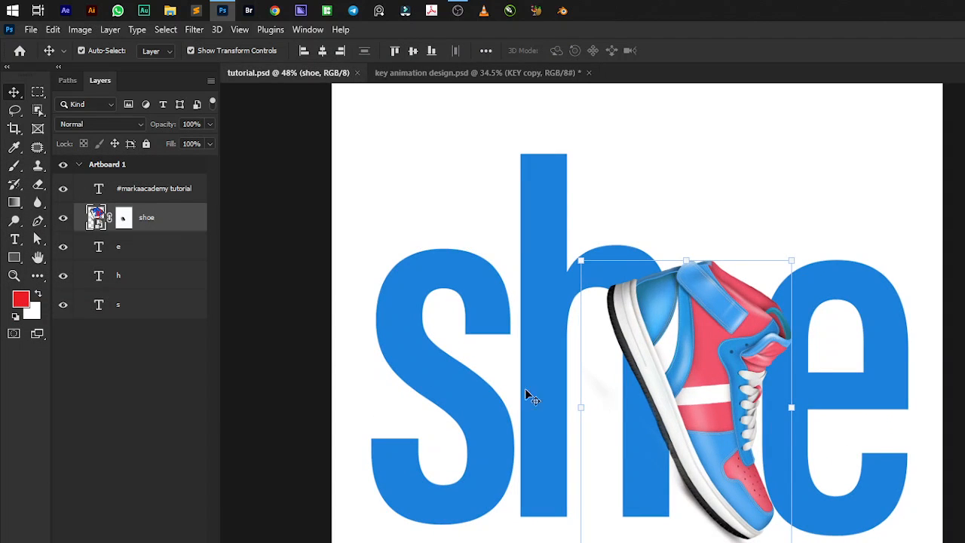
pyautogui.keyDown('alt'); pyautogui.click(65, 220); pyautogui.keyUp('alt')
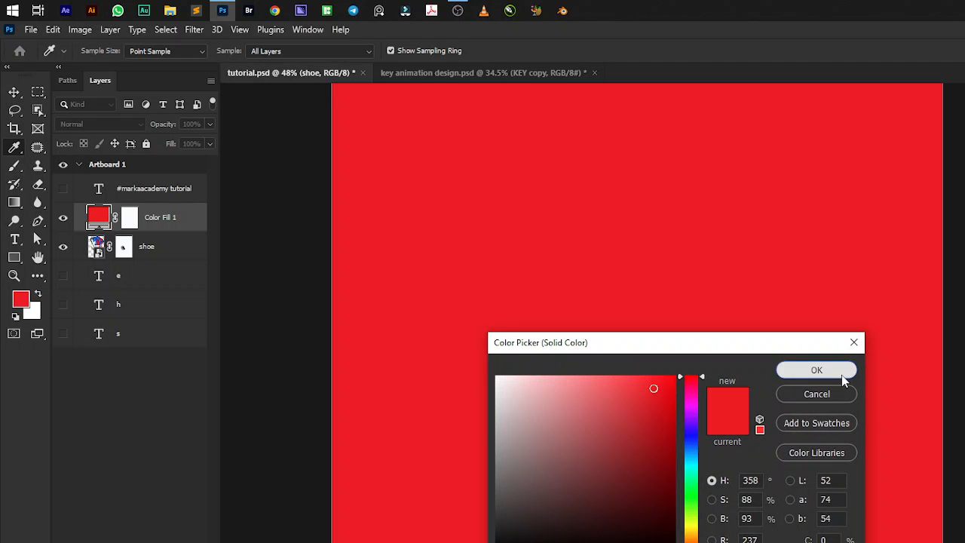
pyautogui.click(838, 370)
pyautogui.click(78, 217)
pyautogui.moveTo(98, 219); pyautogui.dragTo(103, 268)
pyautogui.scroll(2, 782, 526)
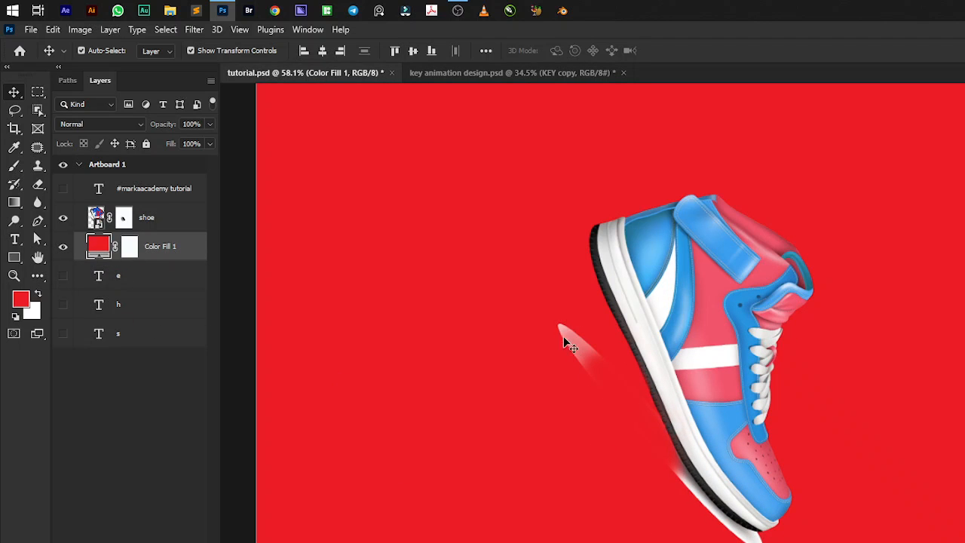
pyautogui.scroll(4, 637, 430)
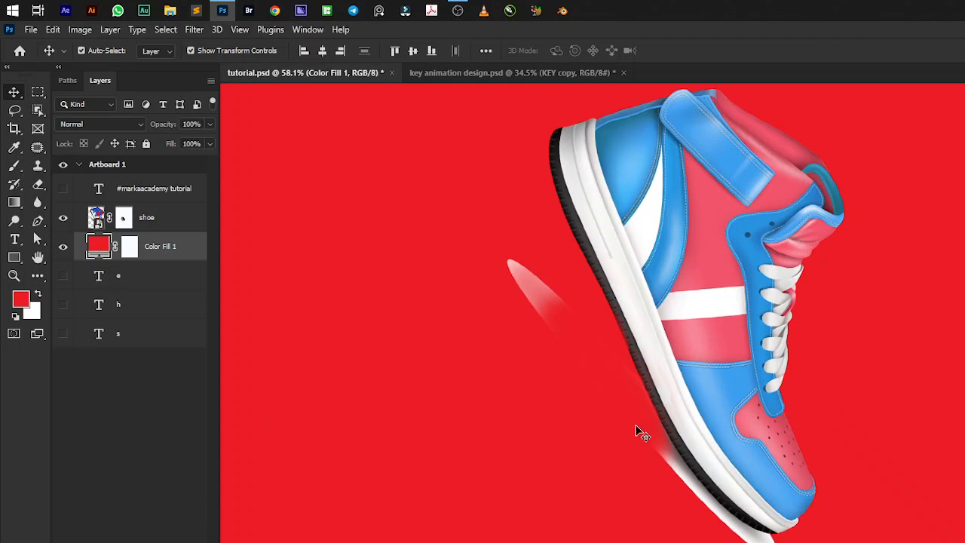
# Paint black at 80% brush opacity on the shoe layer's mask to hide the stray pale streak beside the heel.
pyautogui.click(130, 218)
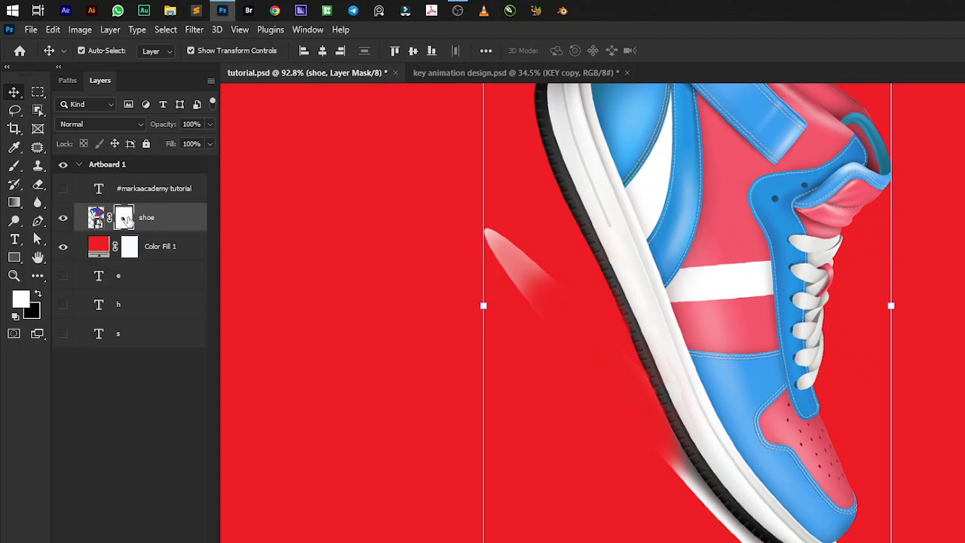
pyautogui.press('b')
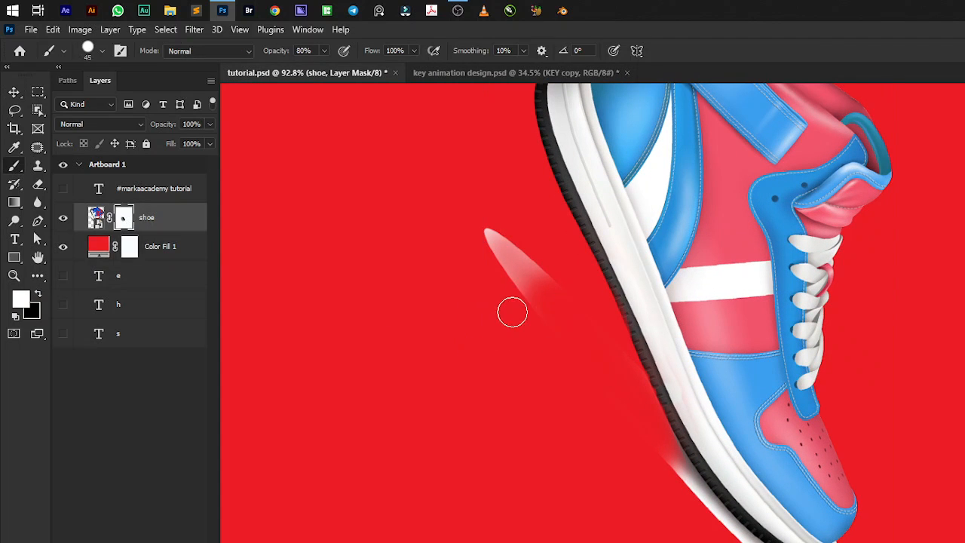
pyautogui.press('x')
pyautogui.moveTo(487, 248)
pyautogui.mouseDown()
pyautogui.moveTo(537, 299)
pyautogui.moveTo(518, 233)
pyautogui.moveTo(523, 267)
pyautogui.mouseUp()
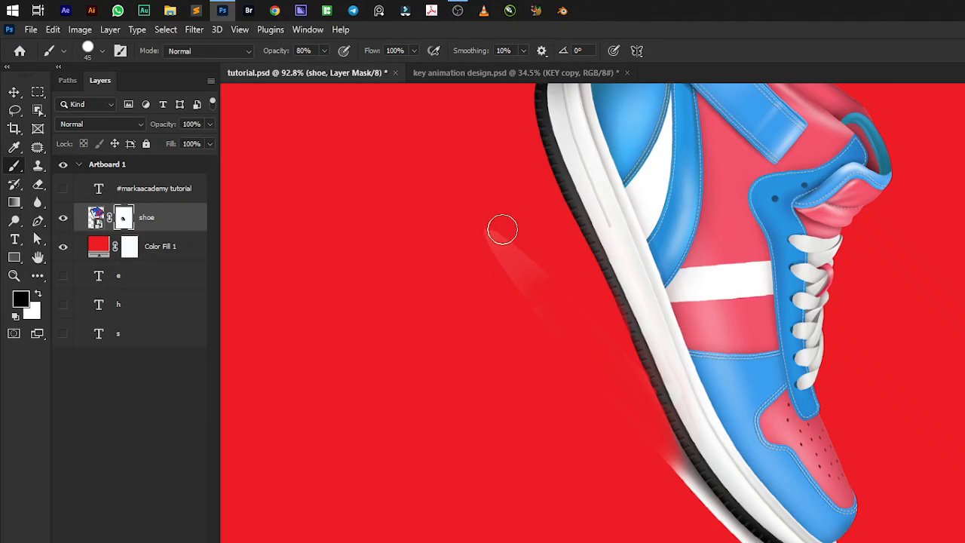
pyautogui.moveTo(502, 226); pyautogui.dragTo(517, 291)
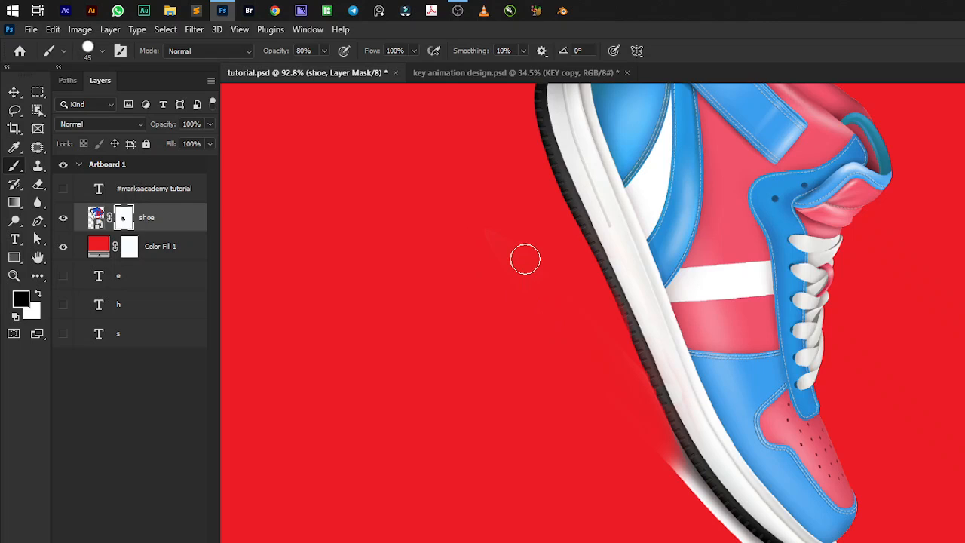
# Mask out most of the leftover white fringe along the front of the sole with a size 60 brush at 100% opacity.
pyautogui.press(']')
pyautogui.press(']')
pyautogui.press('0')
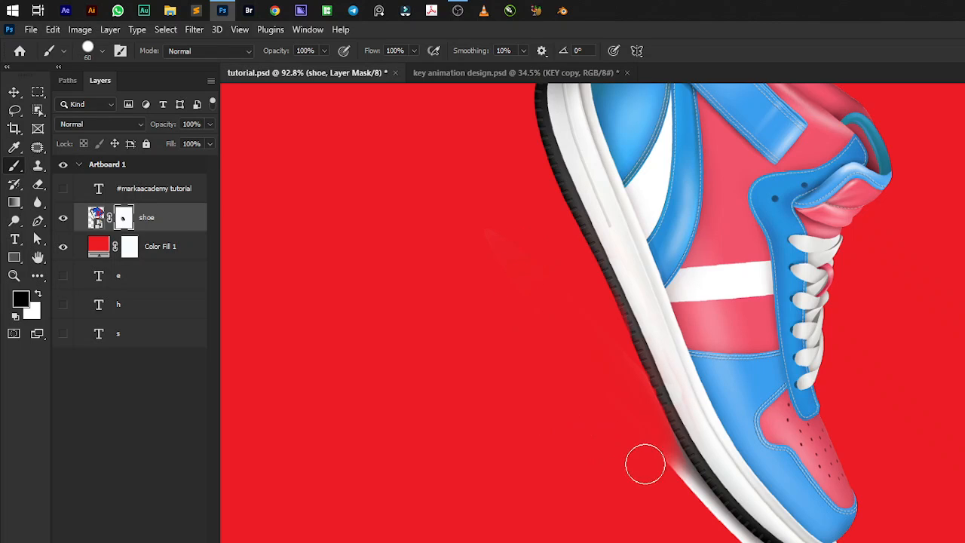
pyautogui.moveTo(644, 463)
pyautogui.mouseDown()
pyautogui.moveTo(650, 457)
pyautogui.moveTo(678, 502)
pyautogui.moveTo(729, 538)
pyautogui.mouseUp()
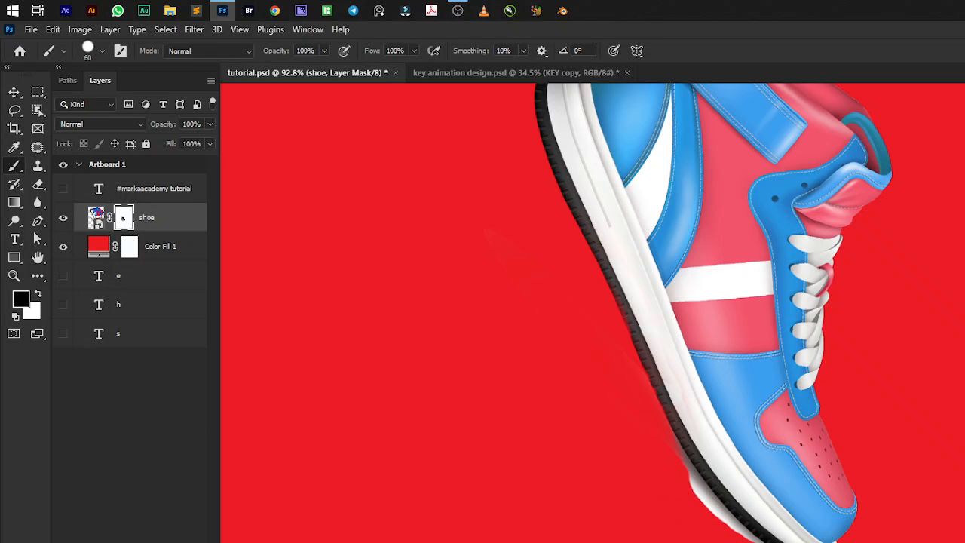
pyautogui.scroll(6, 811, 542)
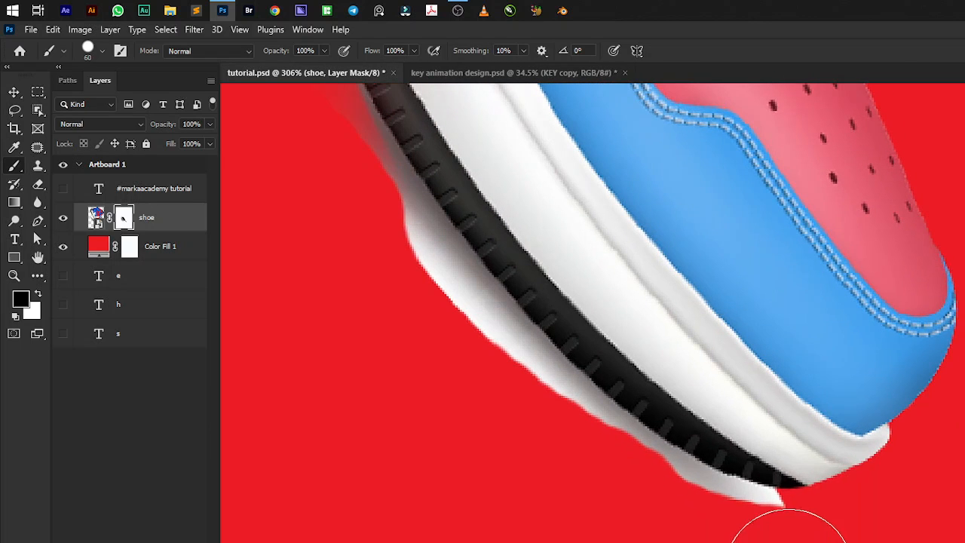
pyautogui.moveTo(784, 542)
pyautogui.mouseDown()
pyautogui.moveTo(704, 541)
pyautogui.moveTo(563, 457)
pyautogui.moveTo(472, 370)
pyautogui.moveTo(306, 143)
pyautogui.mouseUp()
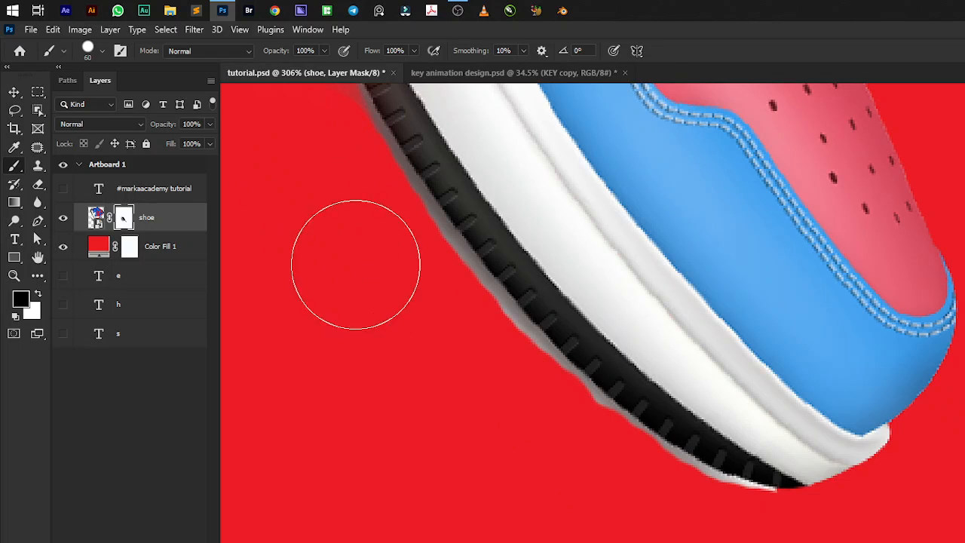
# Clean the remaining grey fringe tightly along the outer sole edge on the mask with a size 30 brush.
pyautogui.scroll(-3, 362, 292)
pyautogui.press('[')
pyautogui.press('[')
pyautogui.press('[')
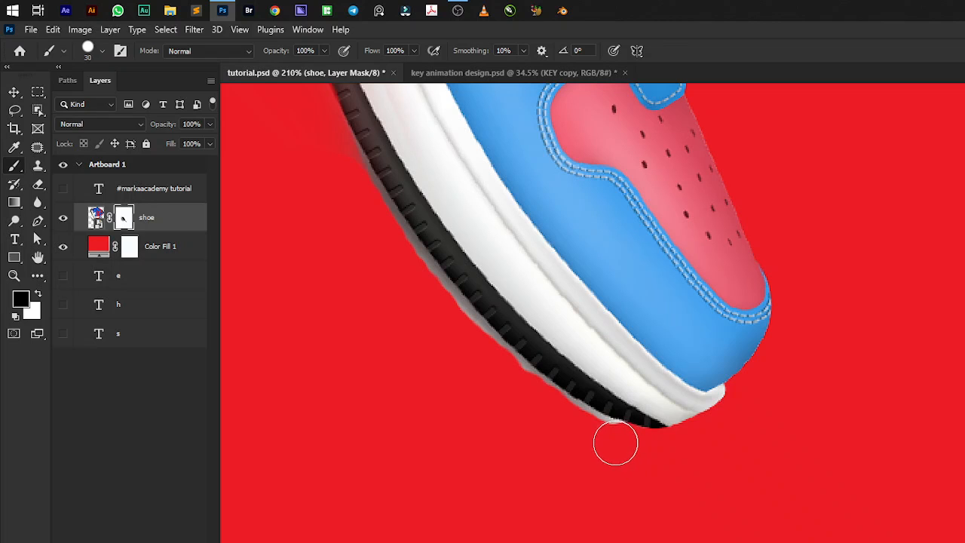
pyautogui.moveTo(603, 436)
pyautogui.mouseDown()
pyautogui.moveTo(512, 380)
pyautogui.moveTo(441, 305)
pyautogui.mouseUp()
pyautogui.scroll(2, 400, 260)
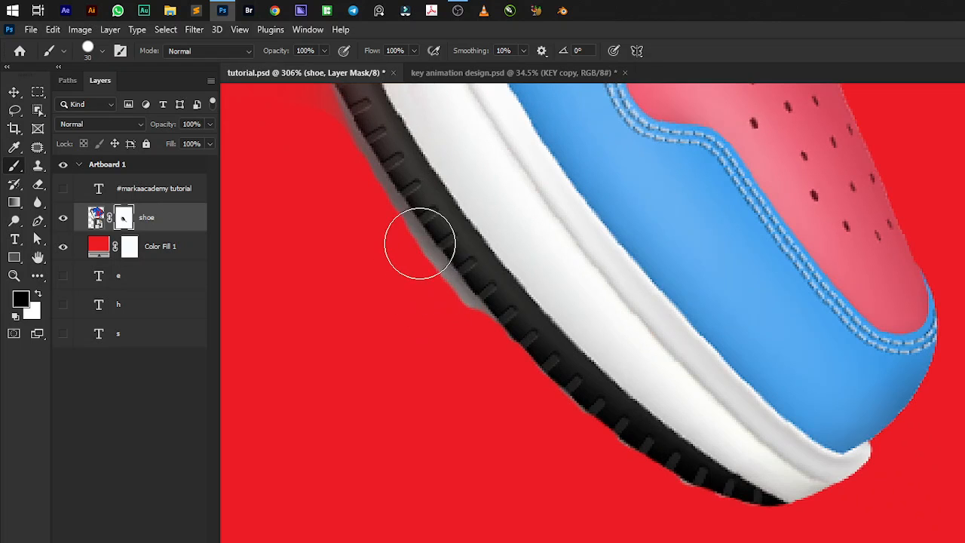
pyautogui.scroll(1, 420, 244)
pyautogui.scroll(-2, 509, 386)
pyautogui.scroll(1, 390, 237)
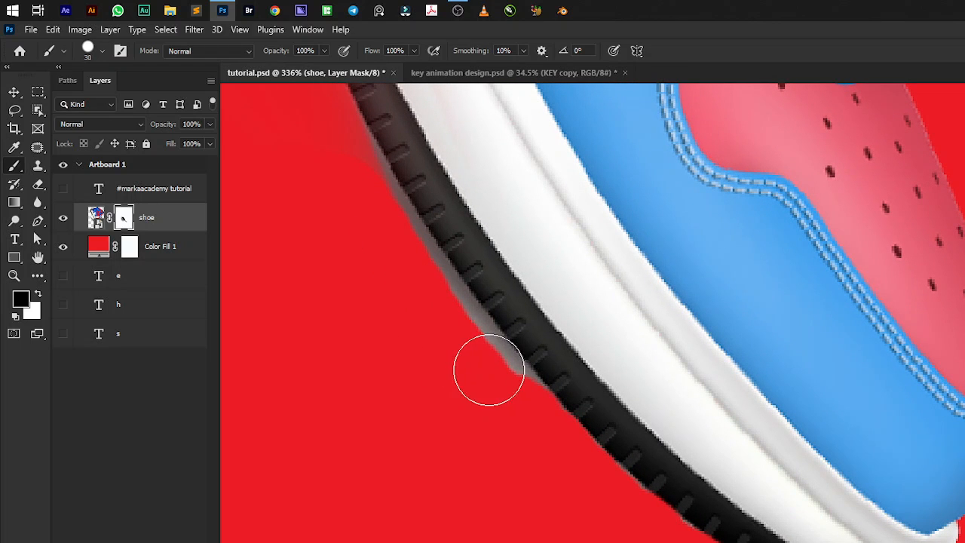
pyautogui.moveTo(508, 401)
pyautogui.mouseDown()
pyautogui.moveTo(458, 345)
pyautogui.moveTo(452, 332)
pyautogui.moveTo(469, 348)
pyautogui.moveTo(353, 171)
pyautogui.mouseUp()
pyautogui.scroll(-5, 527, 358)
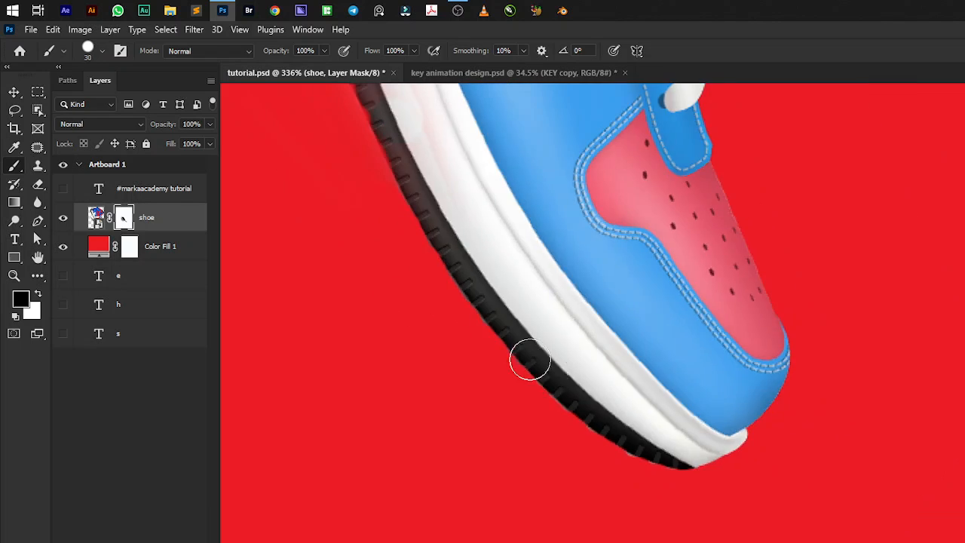
pyautogui.scroll(-2, 731, 497)
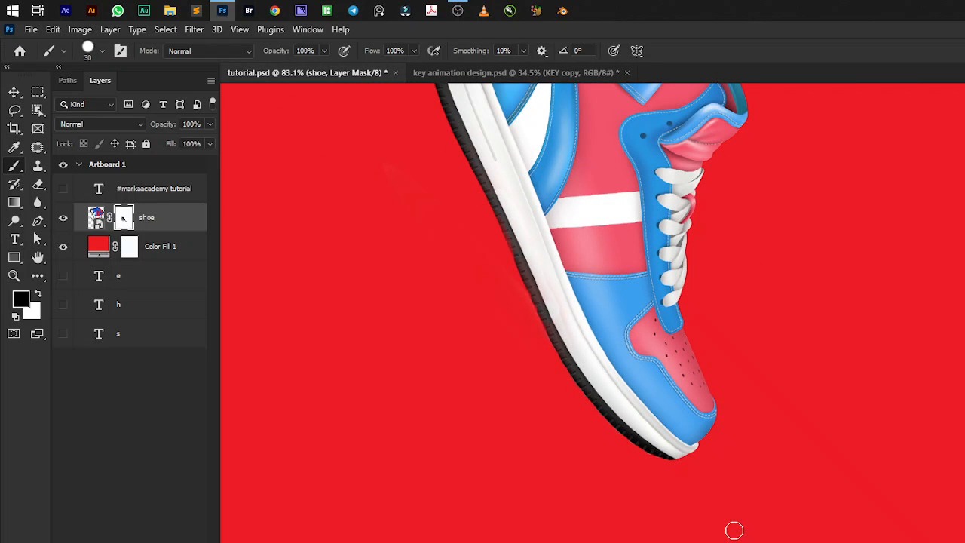
pyautogui.scroll(-3, 731, 527)
pyautogui.scroll(2, 732, 489)
pyautogui.scroll(-2, 720, 442)
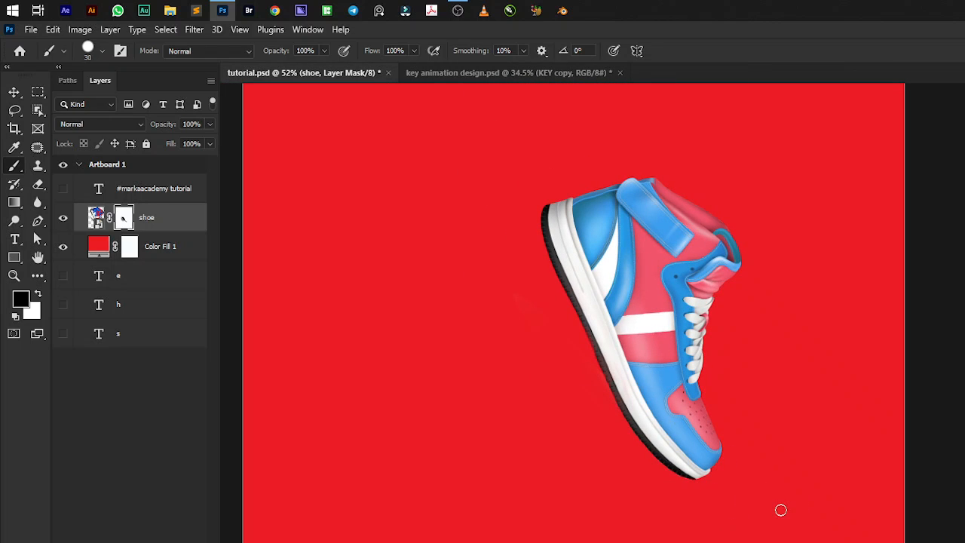
# Hide the red Color Fill 1 layer and show the e, h and s letter layers again.
pyautogui.press('v')
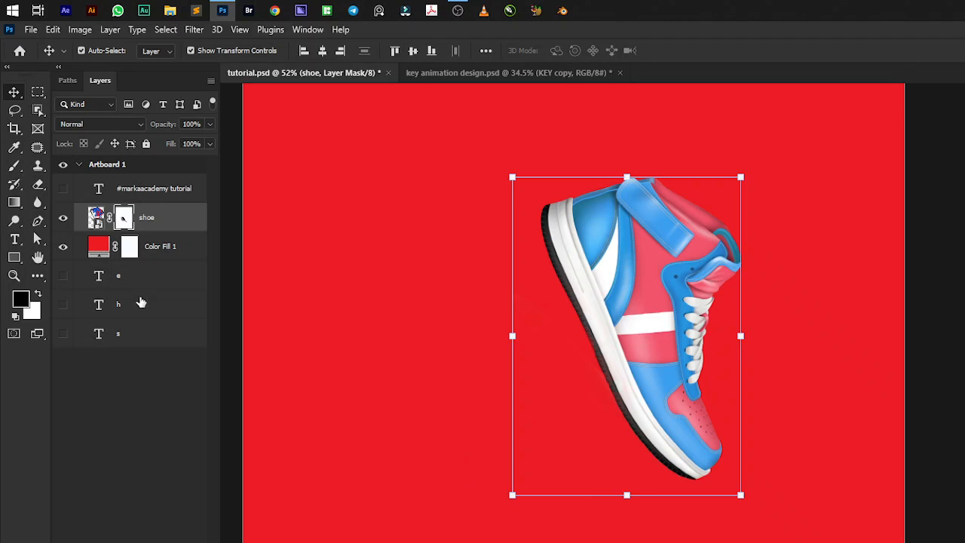
pyautogui.click(62, 245)
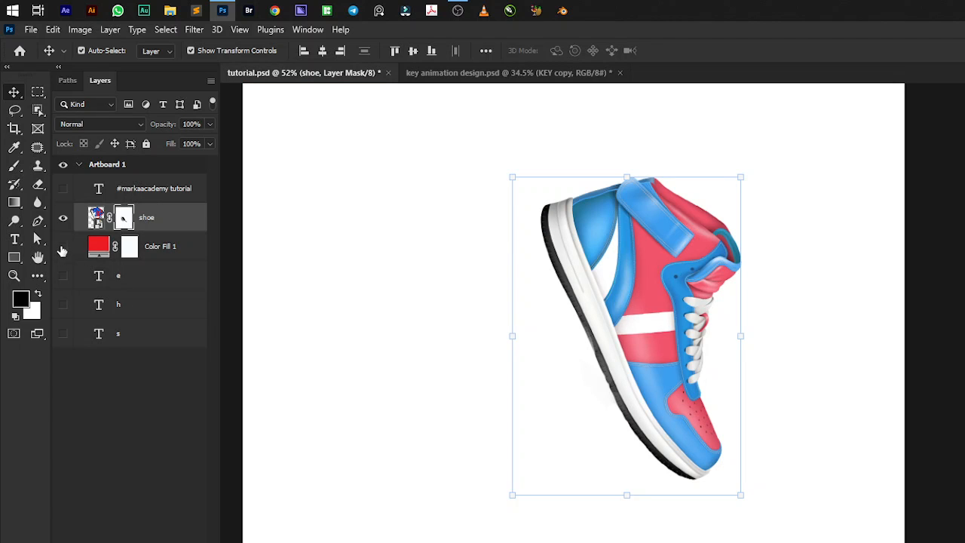
pyautogui.click(169, 249)
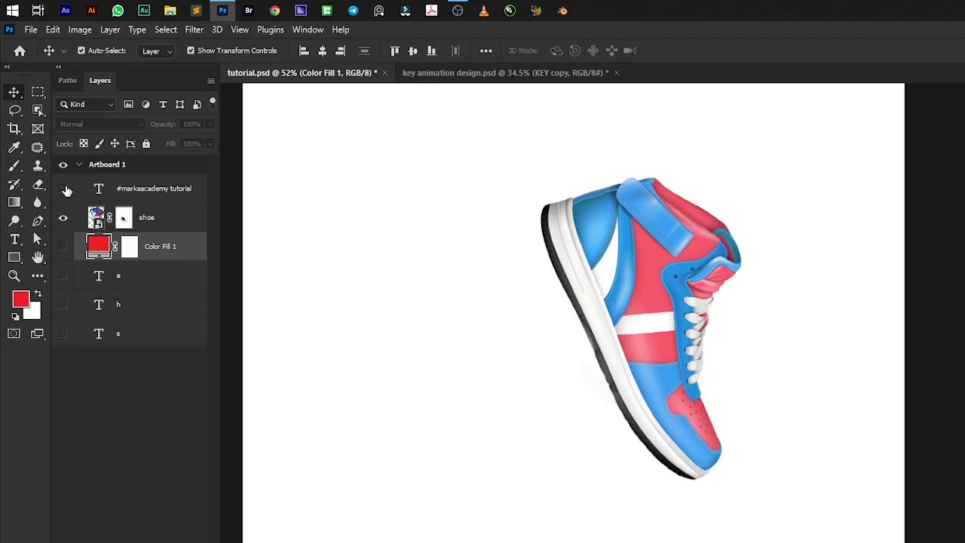
pyautogui.click(63, 246)
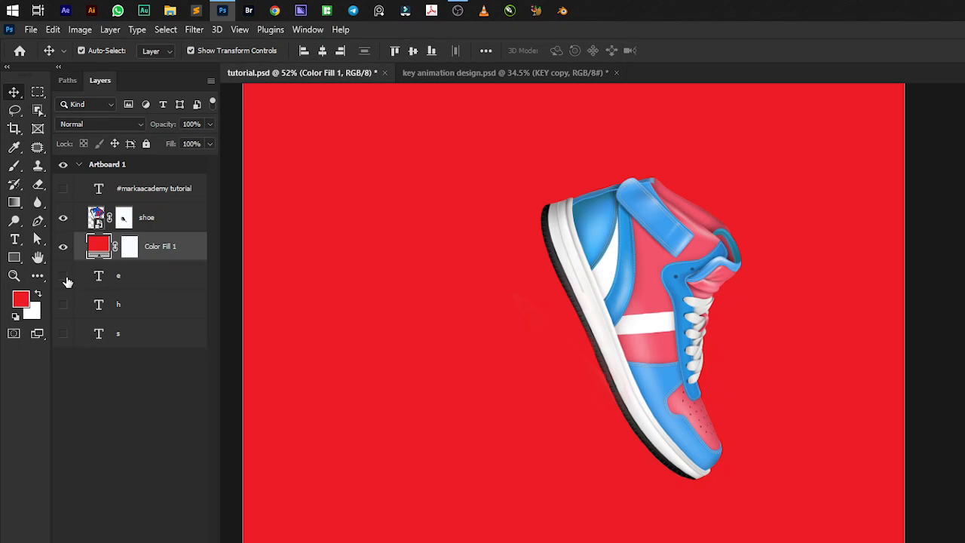
pyautogui.click(64, 246)
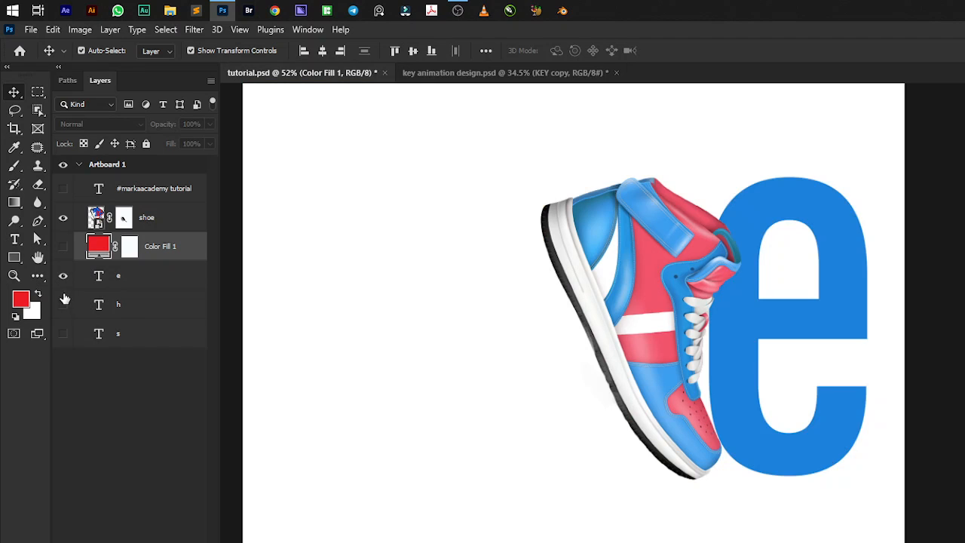
pyautogui.click(64, 304)
pyautogui.click(63, 333)
pyautogui.scroll(-3, 542, 399)
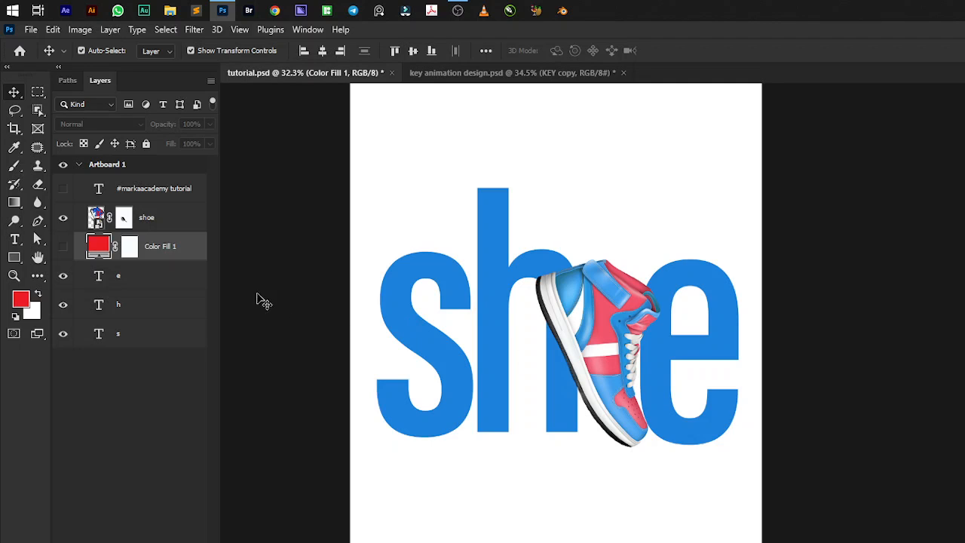
# Open the Drop Shadow layer style for the shoe layer and reset its settings to their defaults.
pyautogui.click(175, 285)
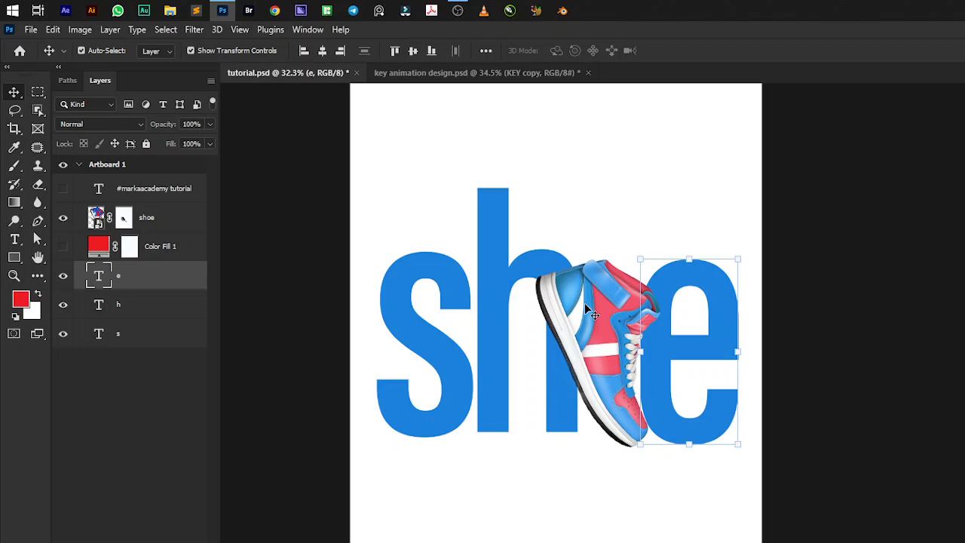
pyautogui.click(599, 330)
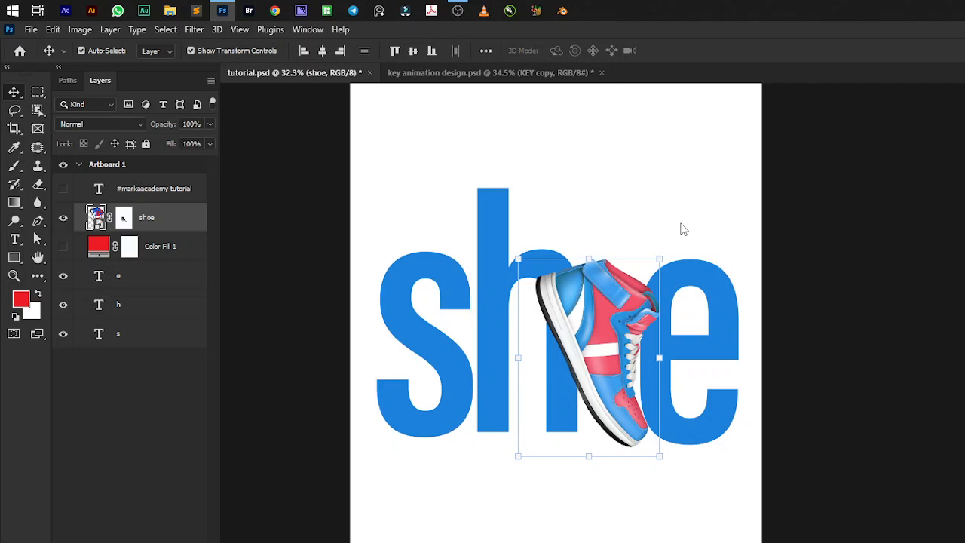
pyautogui.hotkey('ctrl', 'shift', 'd')
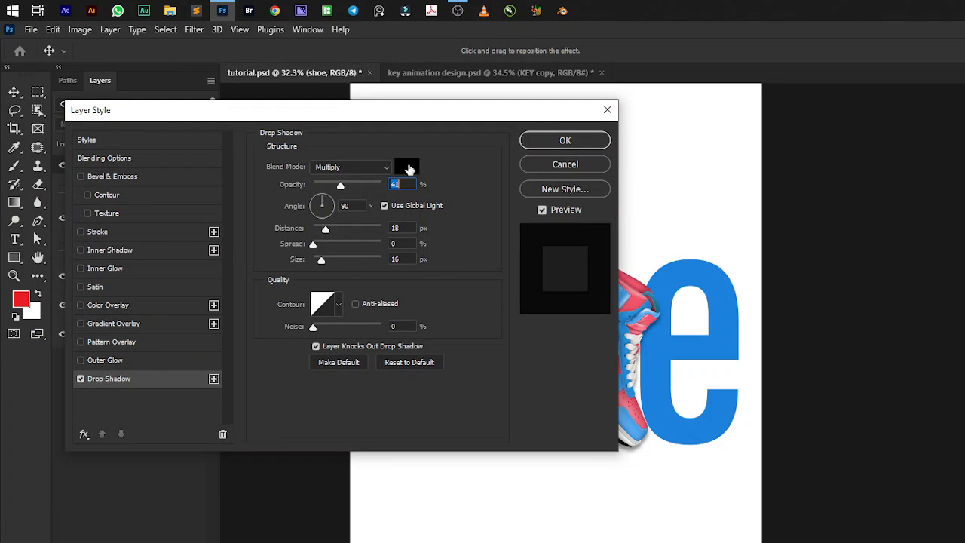
pyautogui.moveTo(472, 113); pyautogui.dragTo(964, 169)
pyautogui.click(964, 419)
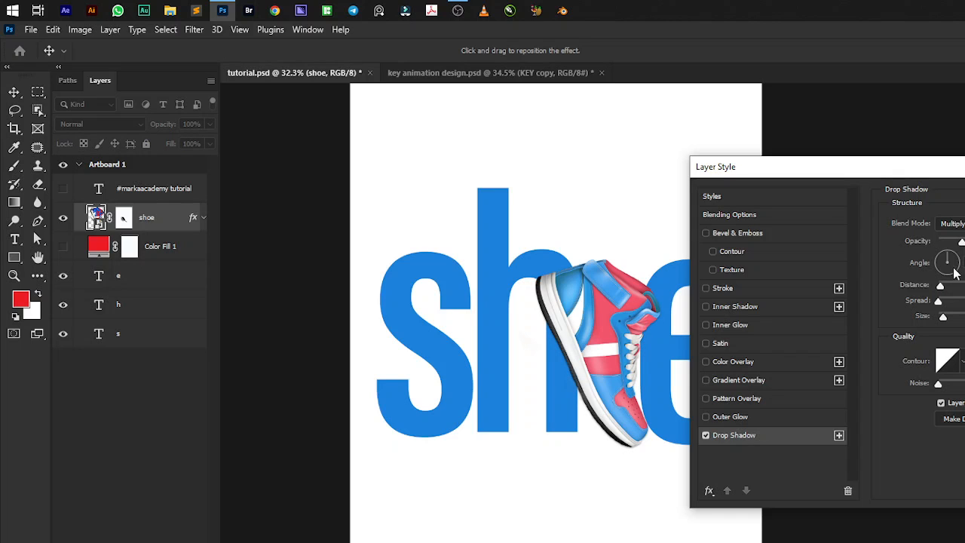
# Offset the shoe's drop shadow down and to the left, soften it, and apply the layer style.
pyautogui.moveTo(874, 167); pyautogui.dragTo(964, 130)
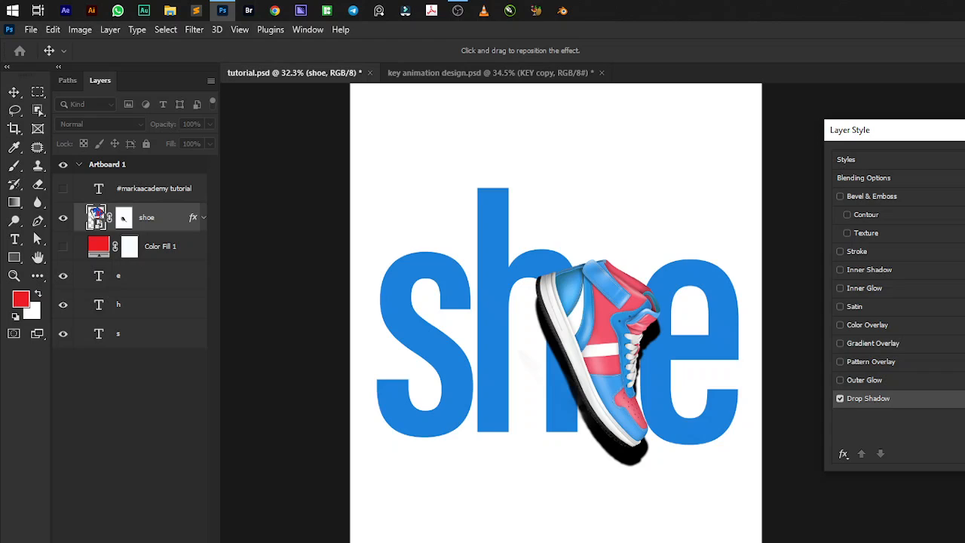
pyautogui.moveTo(561, 367); pyautogui.dragTo(541, 375)
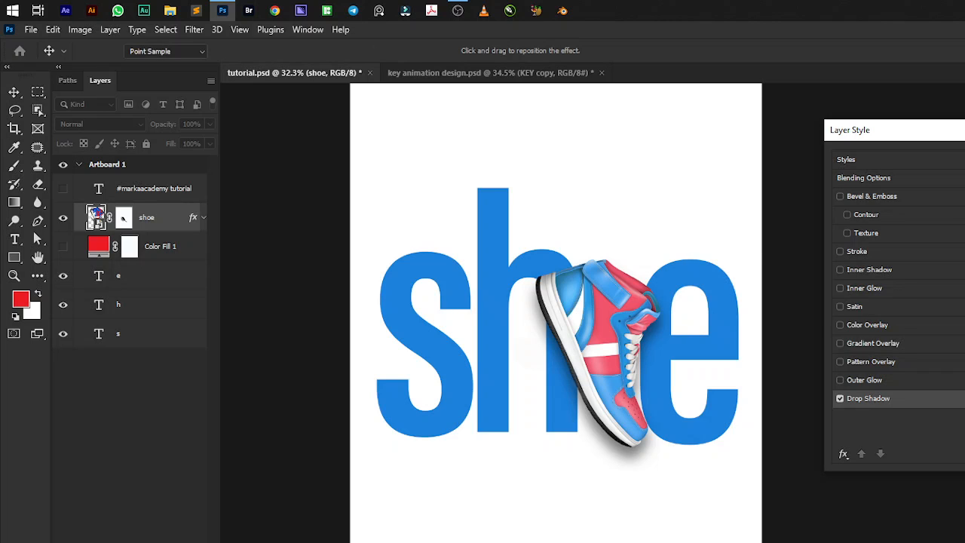
pyautogui.press('Return')
# Duplicate the shoe layer together with its mask and drop shadow.
pyautogui.scroll(-3, 709, 284)
pyautogui.scroll(-2, 686, 324)
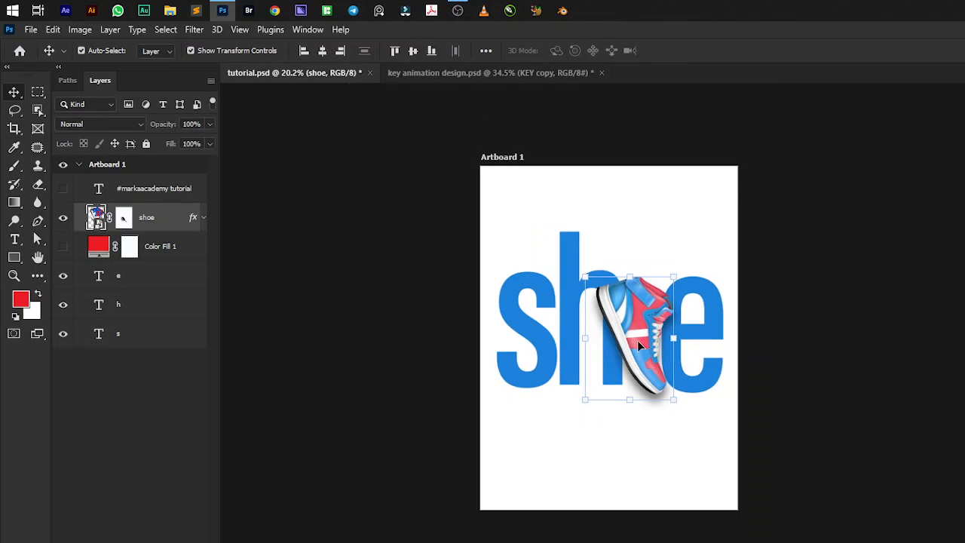
pyautogui.scroll(4, 624, 323)
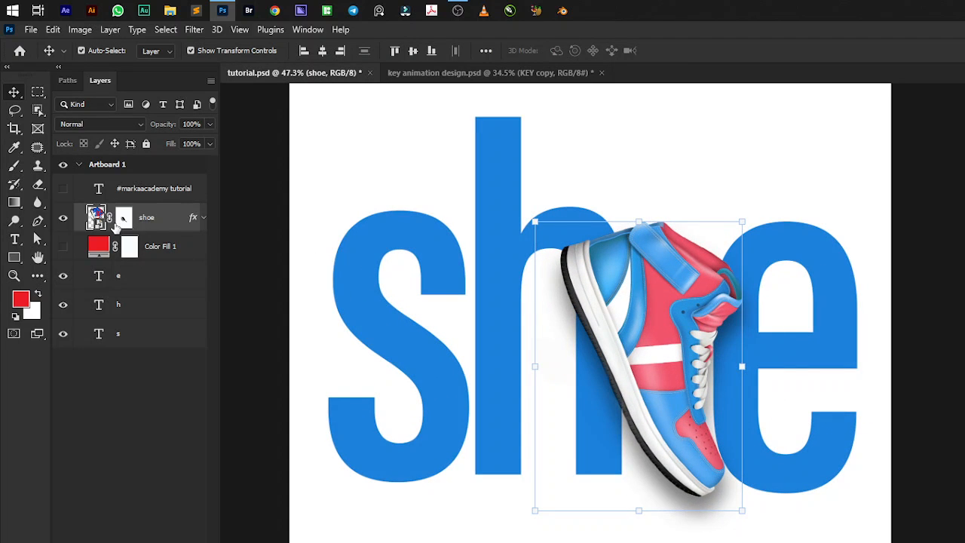
pyautogui.hotkey('ctrl', 'j')
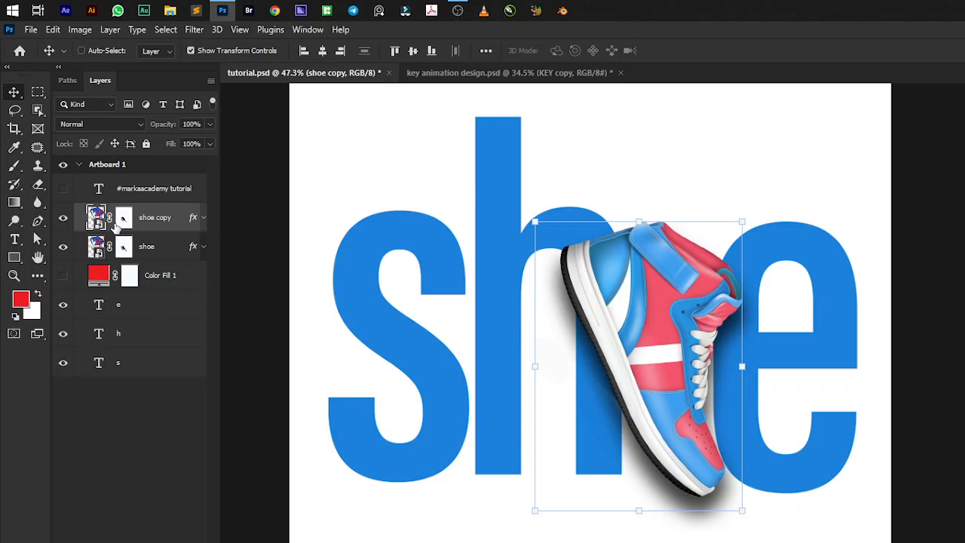
# Turn off the drop shadow effect on the shoe copy layer and hide the original shoe layer.
pyautogui.click(203, 218)
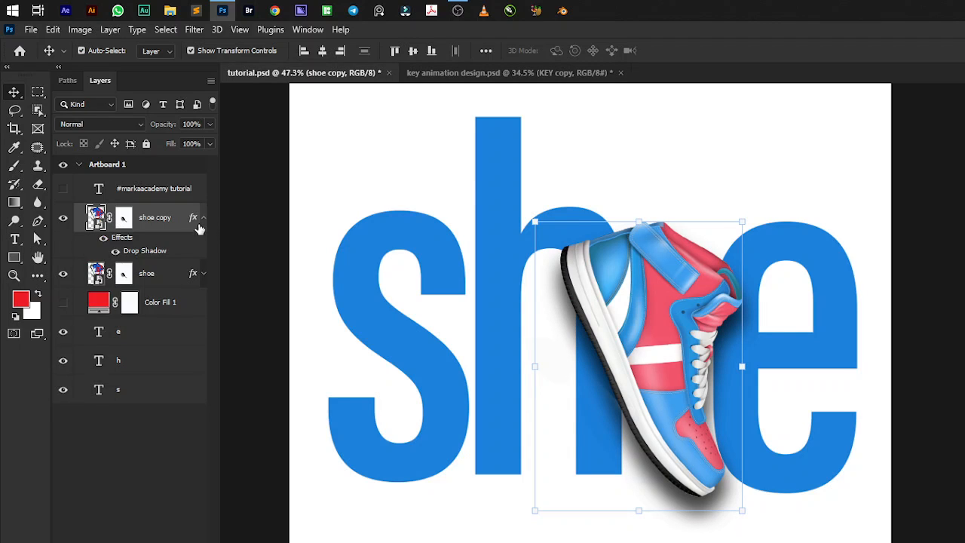
pyautogui.click(114, 251)
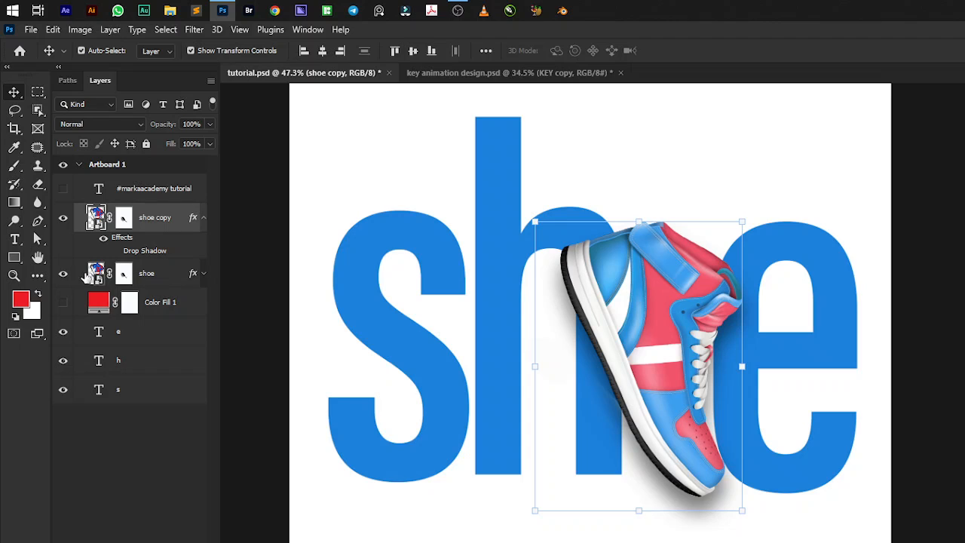
pyautogui.click(63, 275)
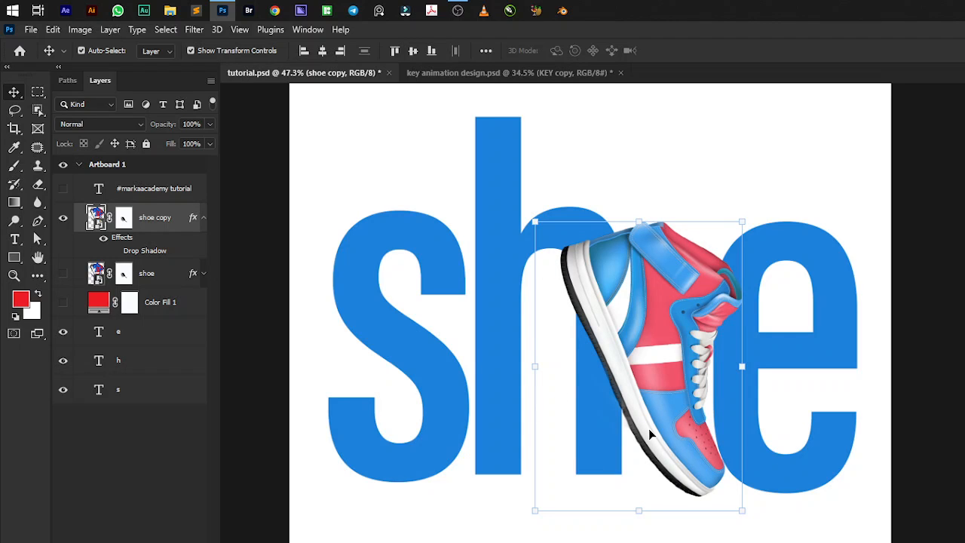
# Compare the shoe copy with its drop shadow on and off, leaving it off, and check key animation design.psd for reference.
pyautogui.click(63, 217)
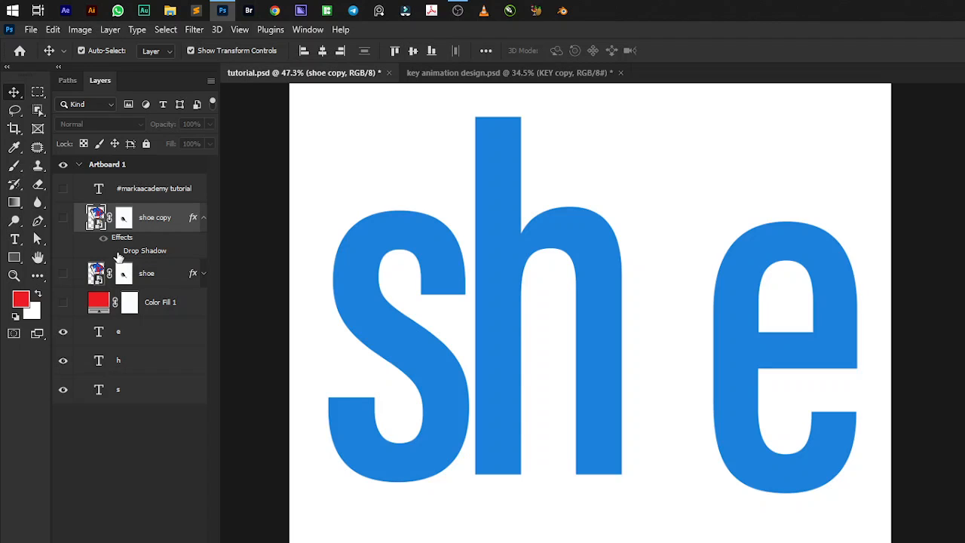
pyautogui.click(203, 275)
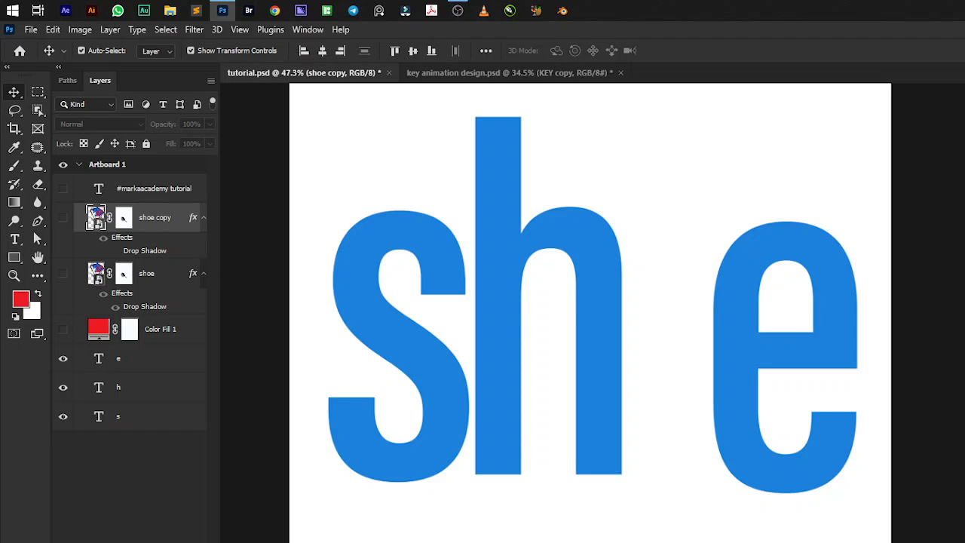
pyautogui.click(204, 273)
pyautogui.click(203, 273)
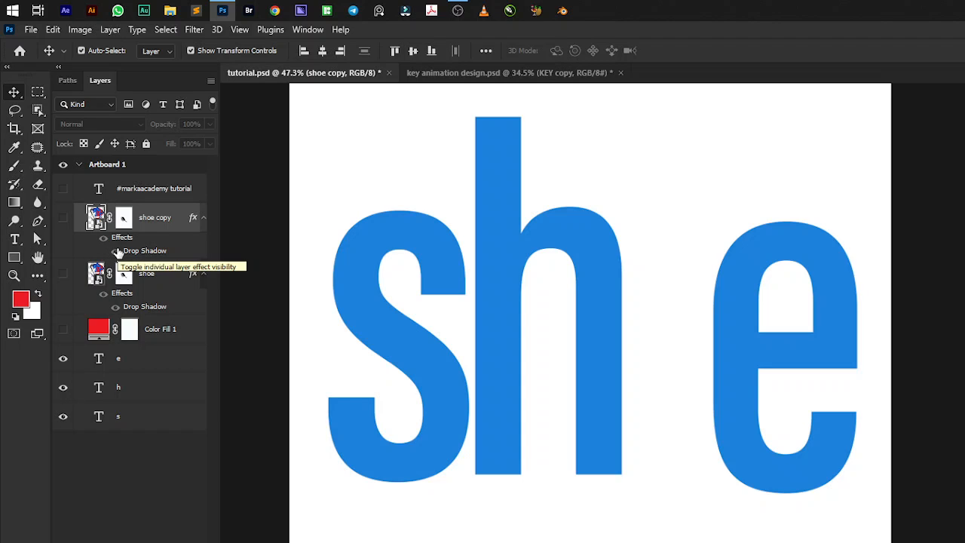
pyautogui.click(63, 219)
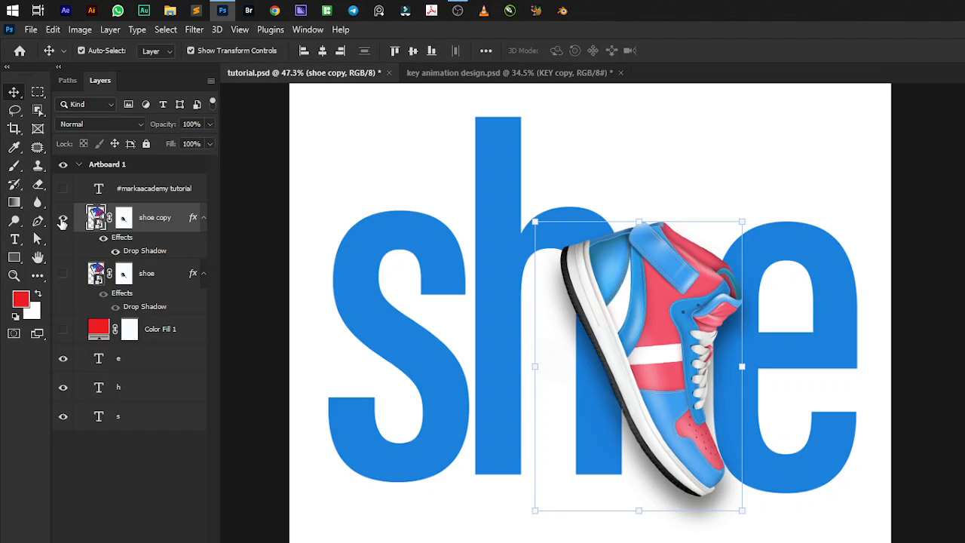
pyautogui.click(116, 252)
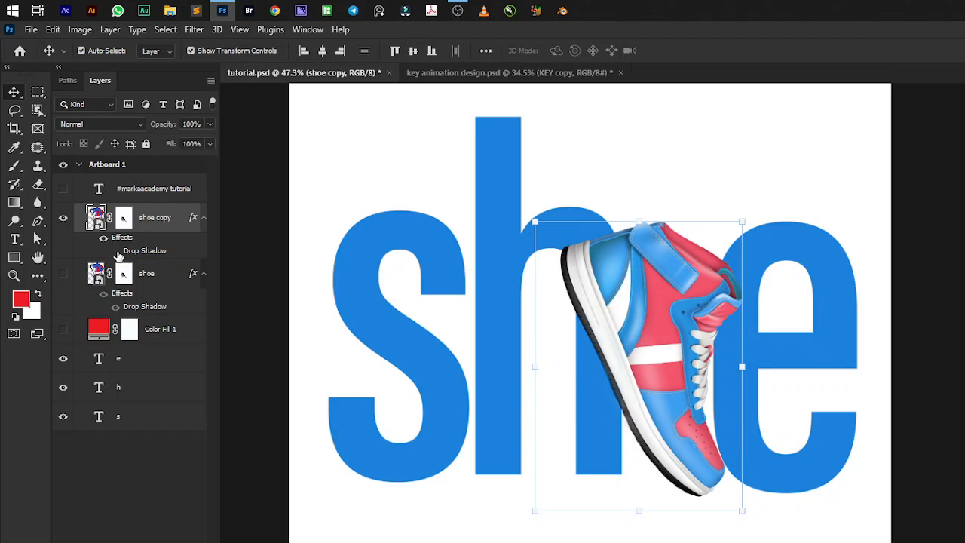
pyautogui.click(116, 251)
pyautogui.click(116, 251)
pyautogui.click(116, 252)
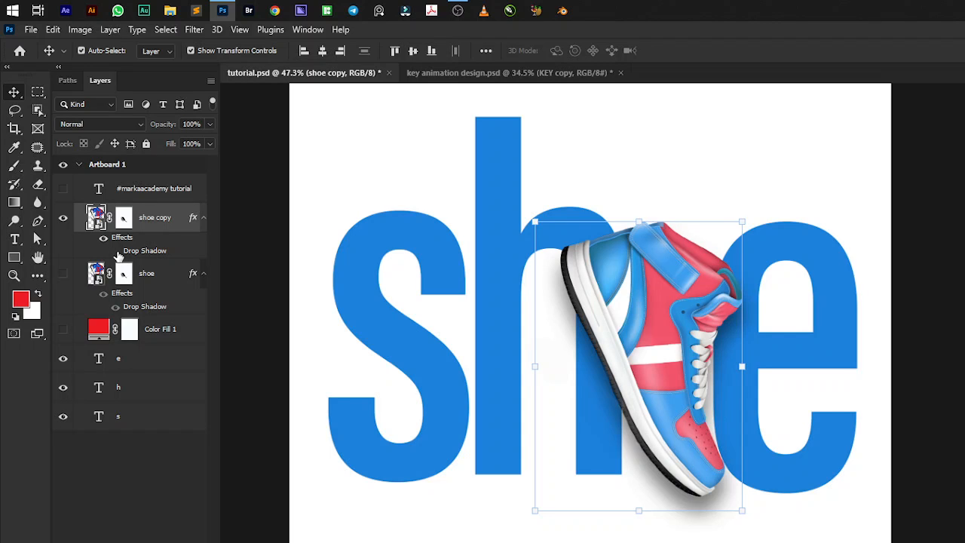
pyautogui.click(117, 251)
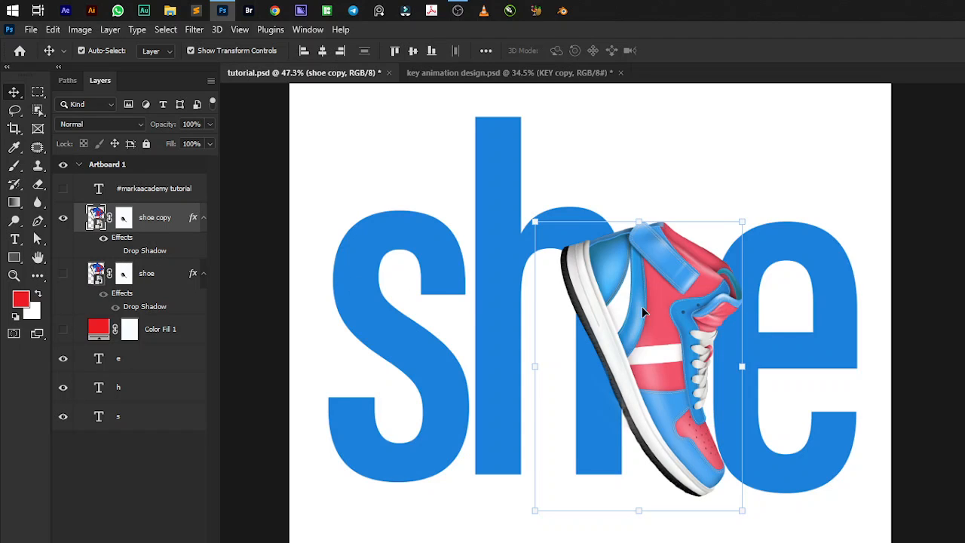
pyautogui.click(517, 66)
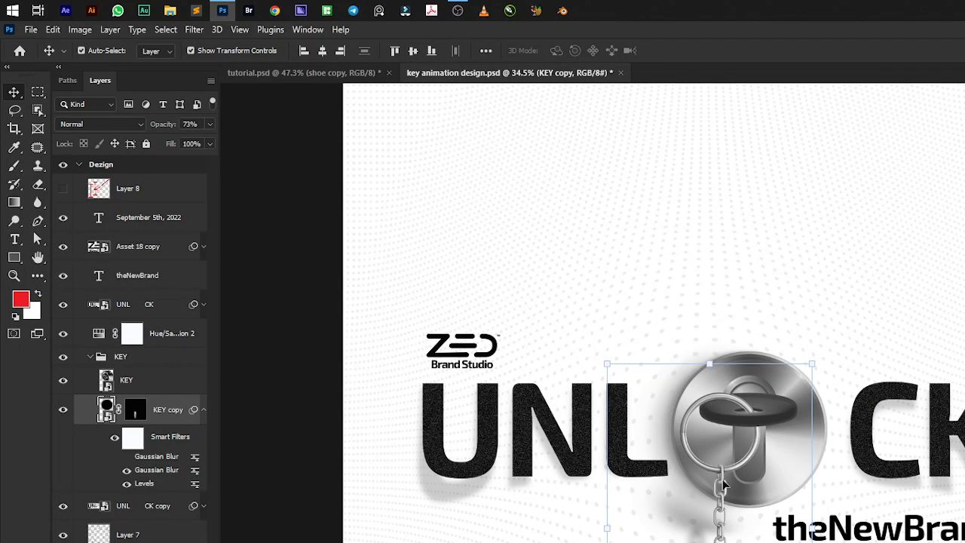
pyautogui.click(354, 74)
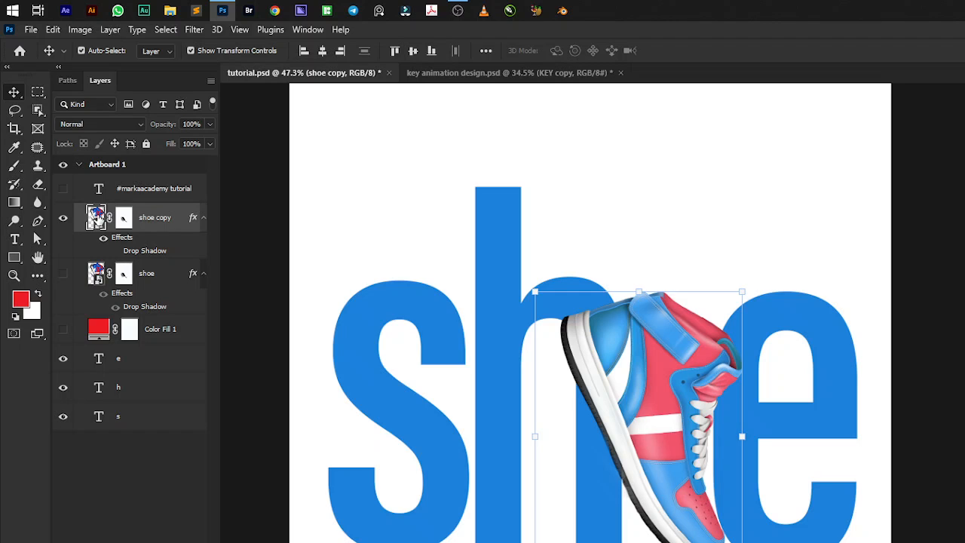
# Duplicate the shoe copy layer, place the duplicate directly beneath it and rename the duplicate "shoe Shadow".
pyautogui.hotkey('ctrl', 'j')
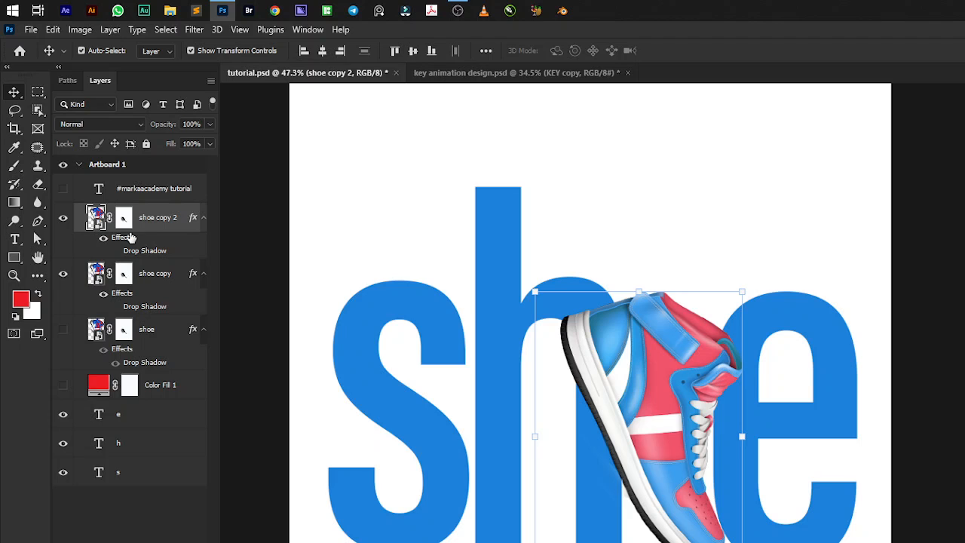
pyautogui.moveTo(96, 218); pyautogui.dragTo(102, 300)
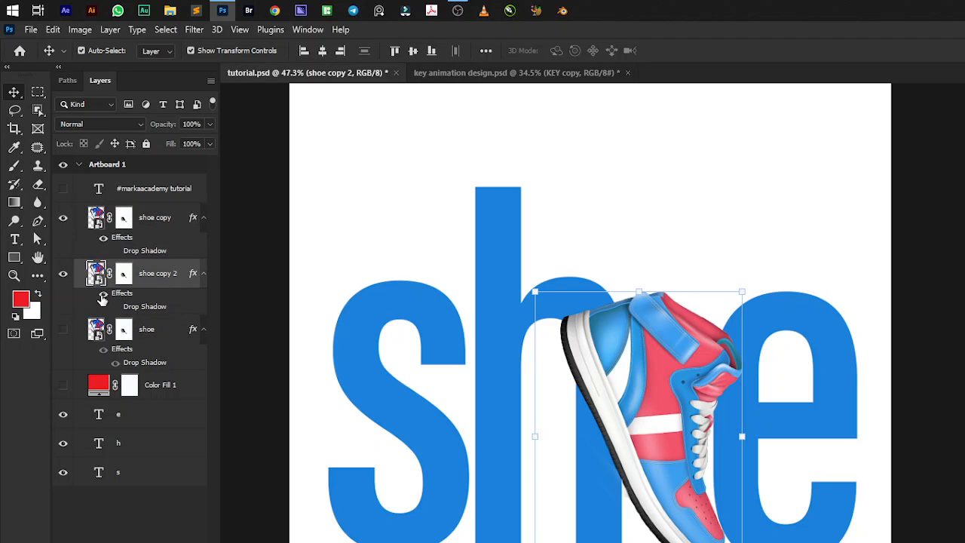
pyautogui.doubleClick(148, 273)
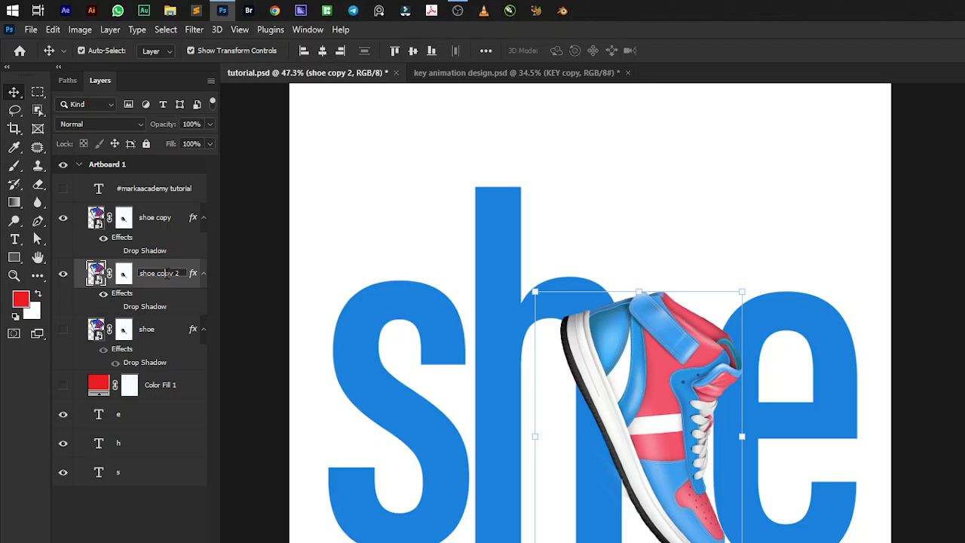
pyautogui.doubleClick(166, 273)
pyautogui.write('Shadow')
pyautogui.press('Return')
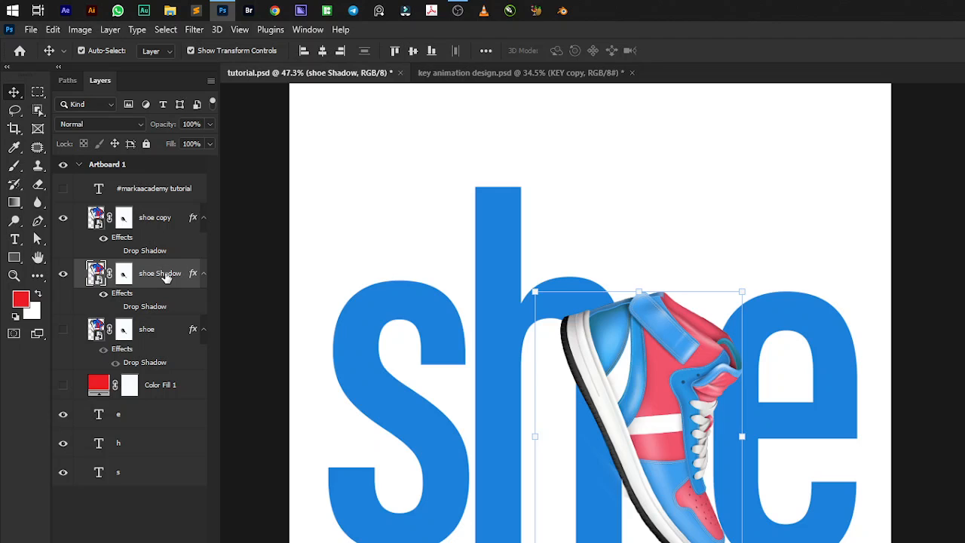
# Toggle the shoe copy and shoe Shadow layers to compare them, leaving shoe copy hidden and shoe Shadow shown.
pyautogui.click(64, 218)
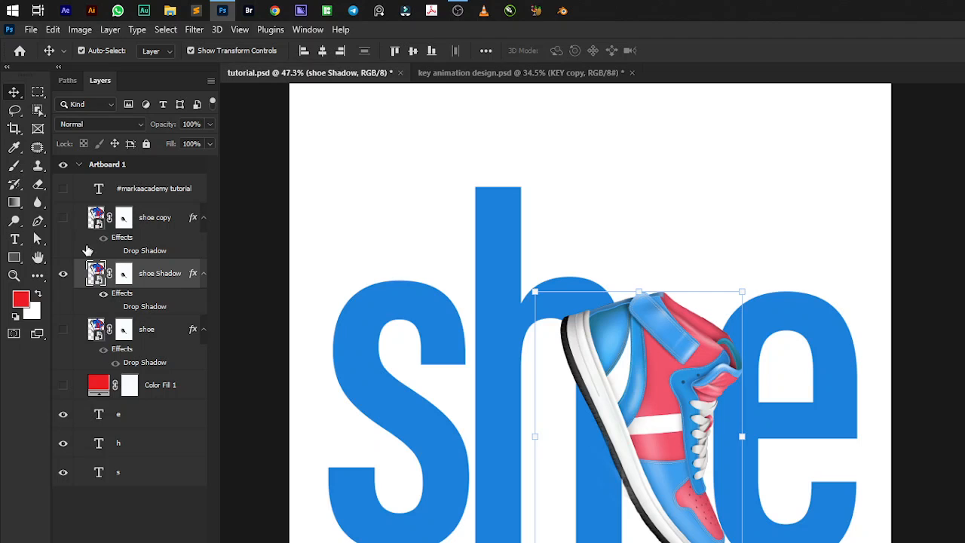
pyautogui.click(64, 274)
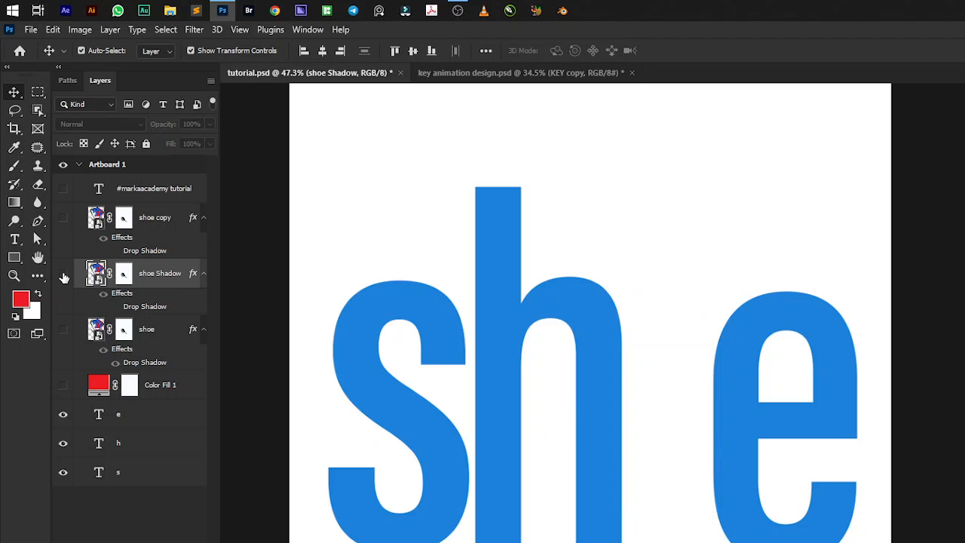
pyautogui.click(63, 218)
pyautogui.click(64, 274)
pyautogui.click(63, 218)
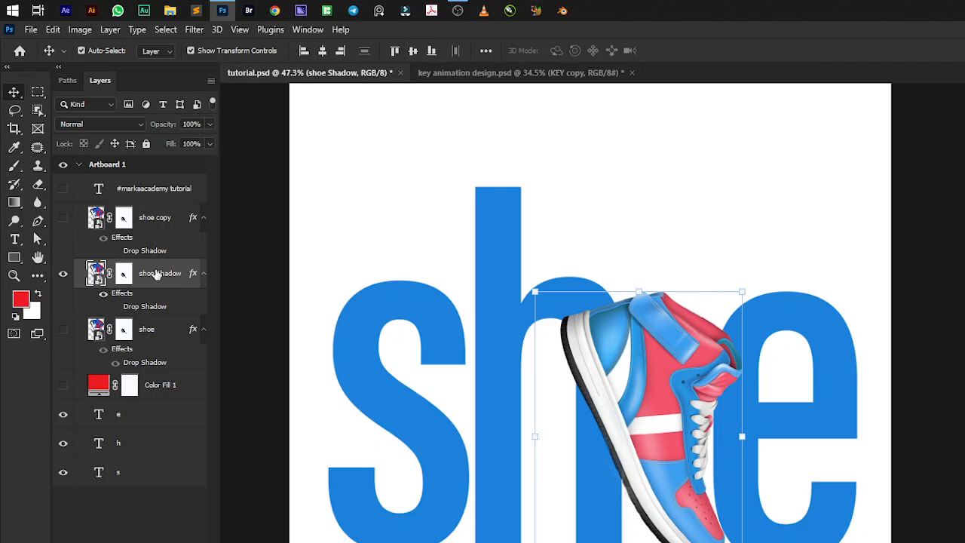
pyautogui.click(161, 225)
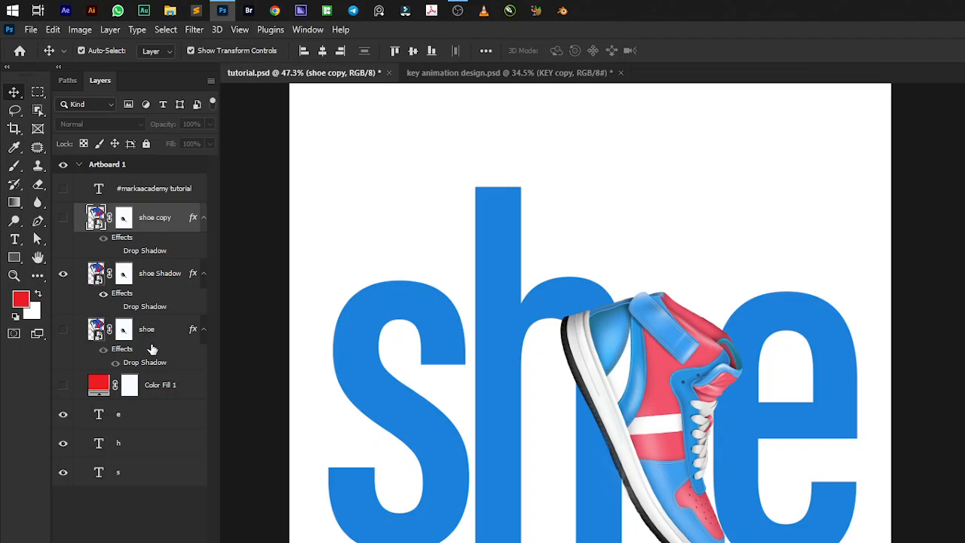
# Color-label the original shoe layer green and the shoe Shadow and shoe copy layers blue.
pyautogui.click(65, 324)
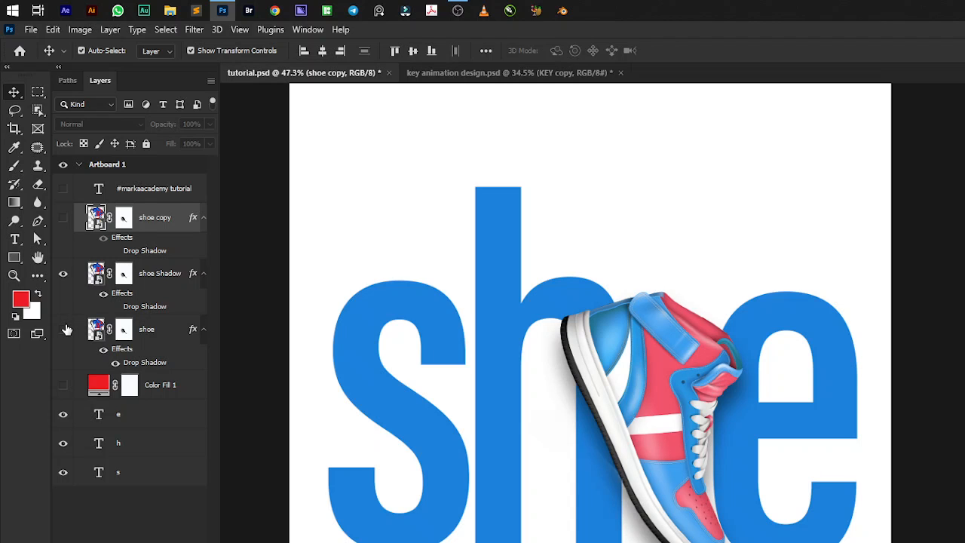
pyautogui.click(65, 324)
pyautogui.rightClick(65, 324)
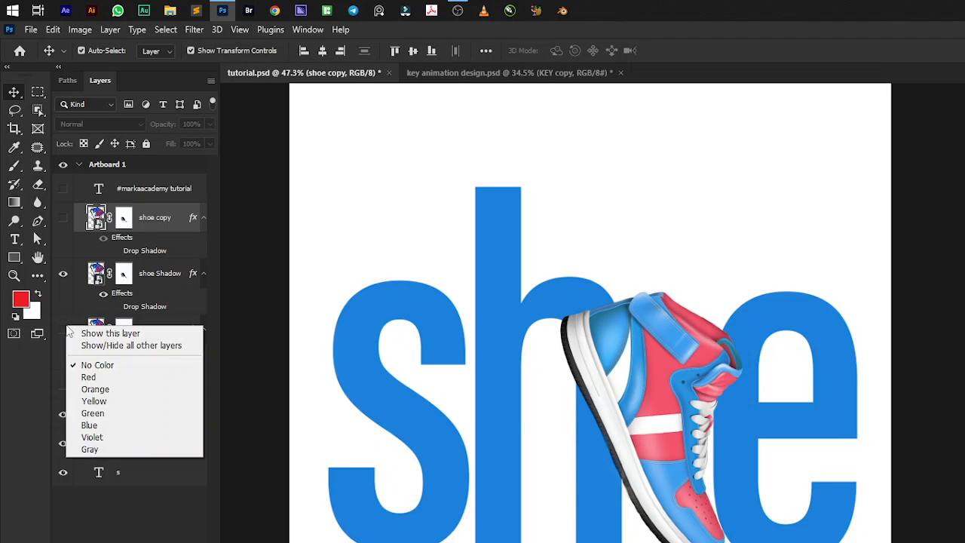
pyautogui.click(103, 414)
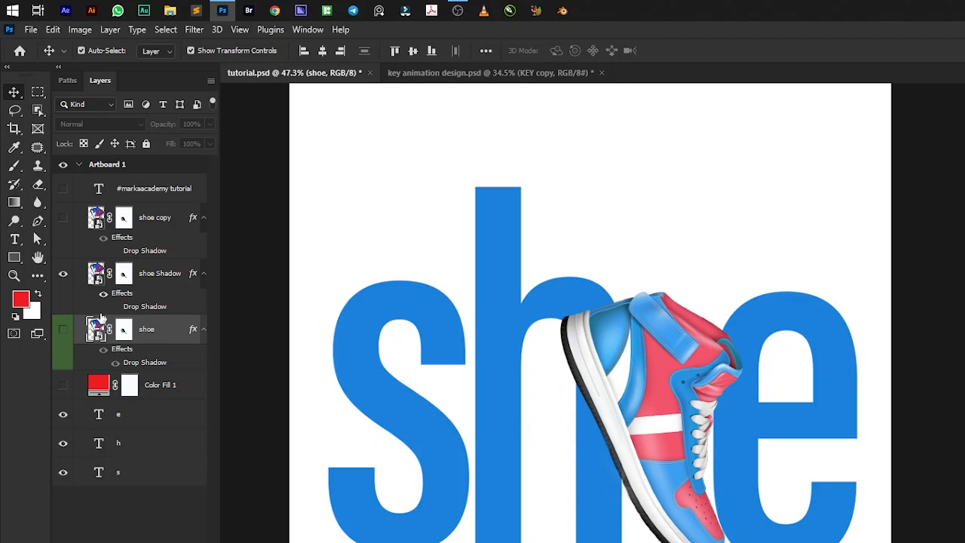
pyautogui.rightClick(66, 266)
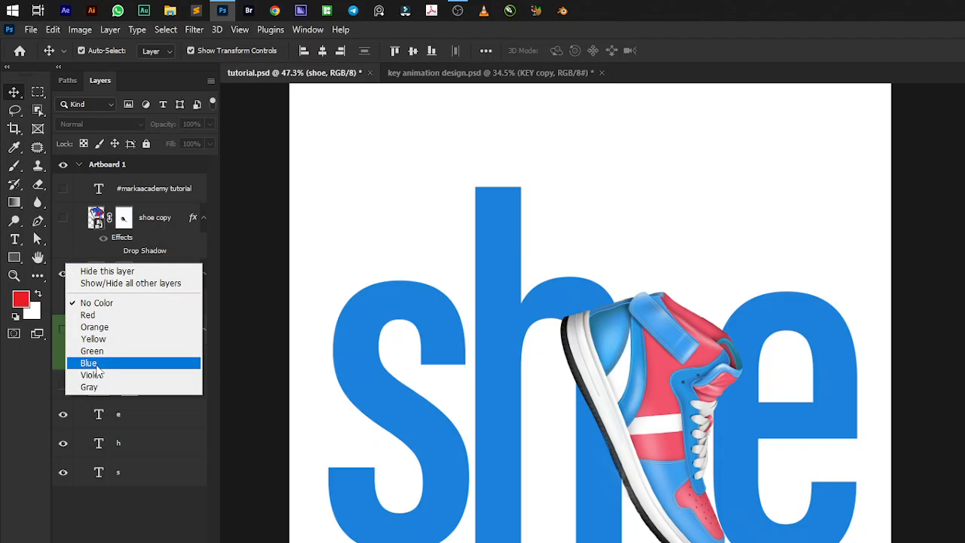
pyautogui.click(89, 363)
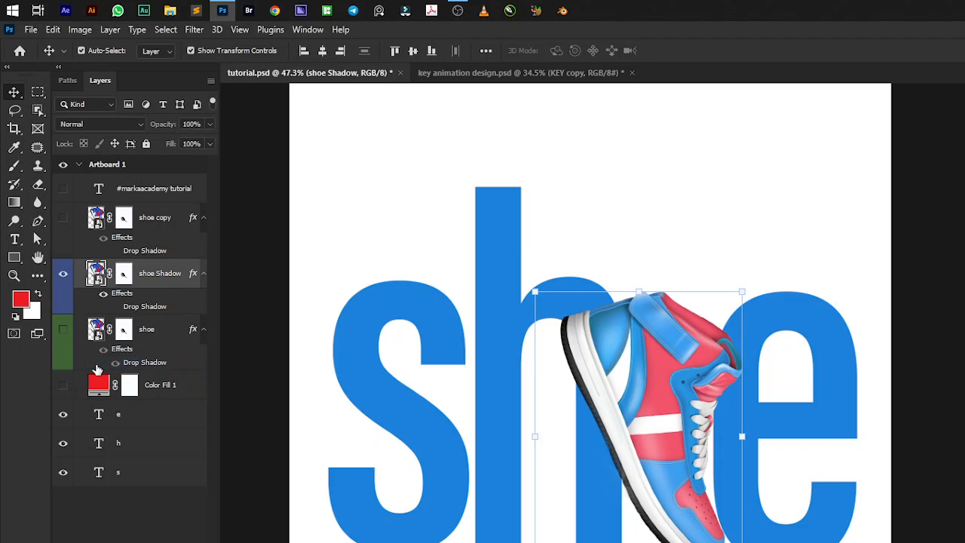
pyautogui.rightClick(70, 215)
pyautogui.click(104, 310)
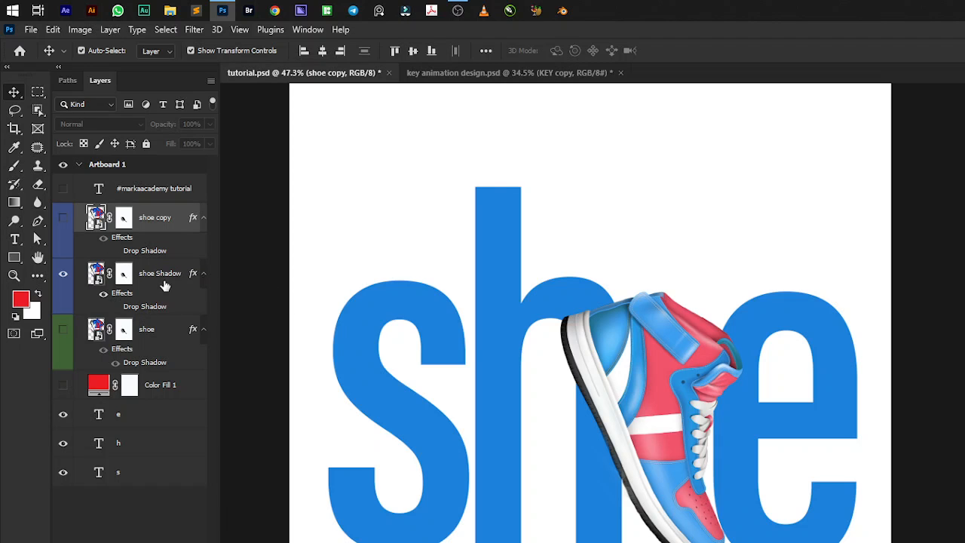
# Hide the e, h and s letter layers and open the Color Overlay layer style for the shoe Shadow layer.
pyautogui.moveTo(63, 415); pyautogui.dragTo(67, 471)
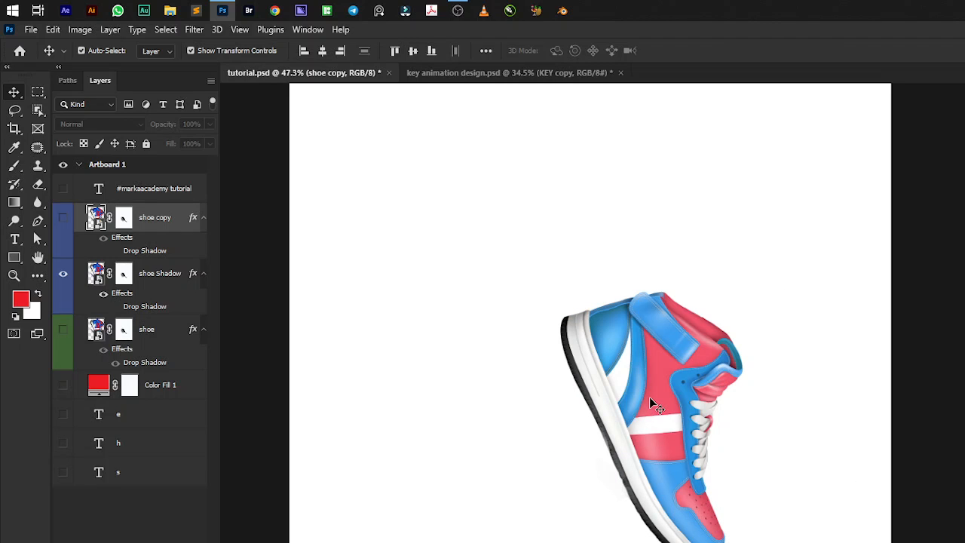
pyautogui.click(177, 289)
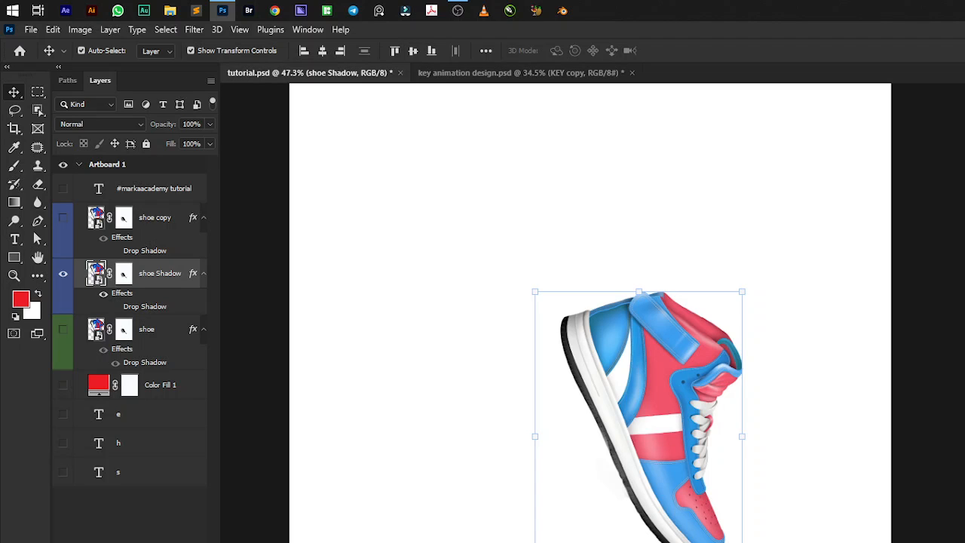
pyautogui.click(143, 541)
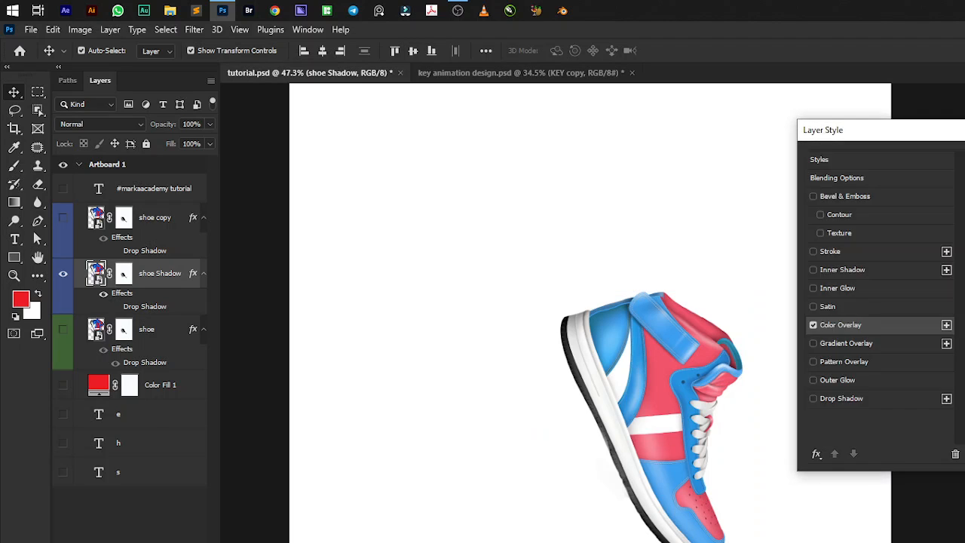
pyautogui.moveTo(896, 130); pyautogui.dragTo(146, 116)
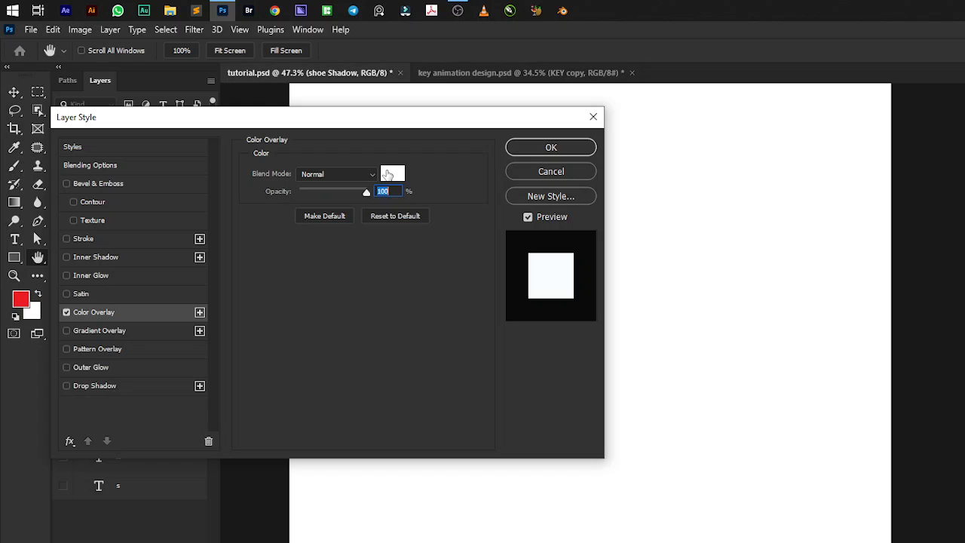
pyautogui.moveTo(439, 128); pyautogui.dragTo(338, 136)
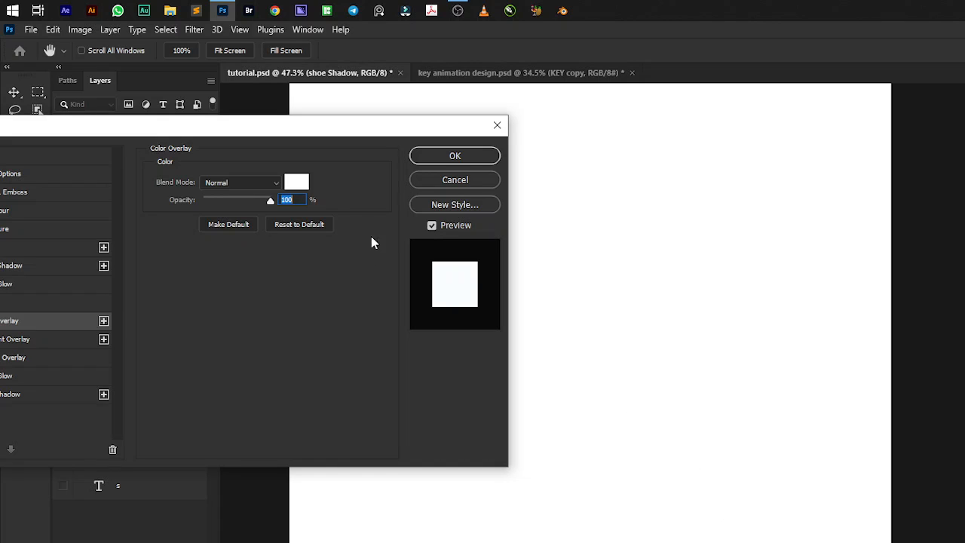
# Set the shoe Shadow layer's overlay color to pure black and apply the layer style.
pyautogui.click(309, 184)
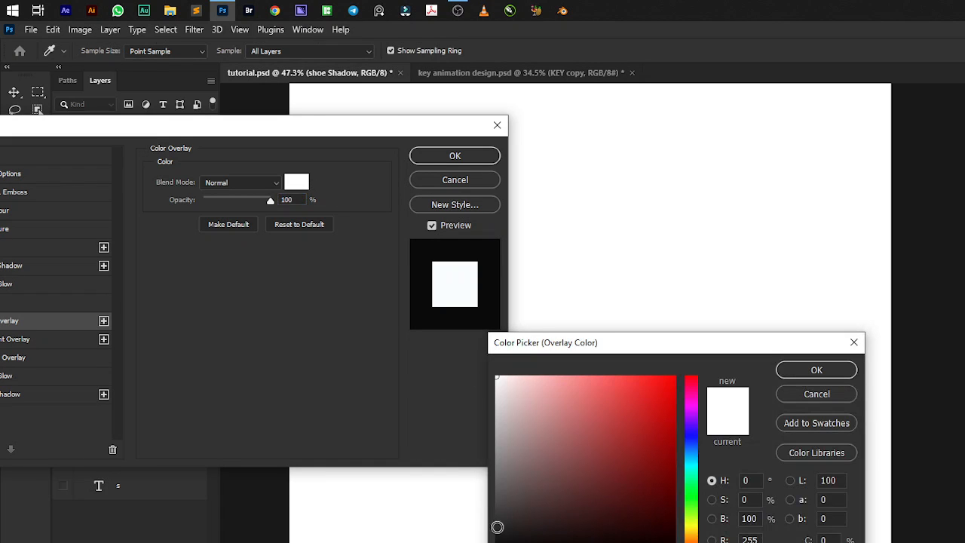
pyautogui.click(501, 539)
pyautogui.moveTo(499, 542); pyautogui.dragTo(492, 542)
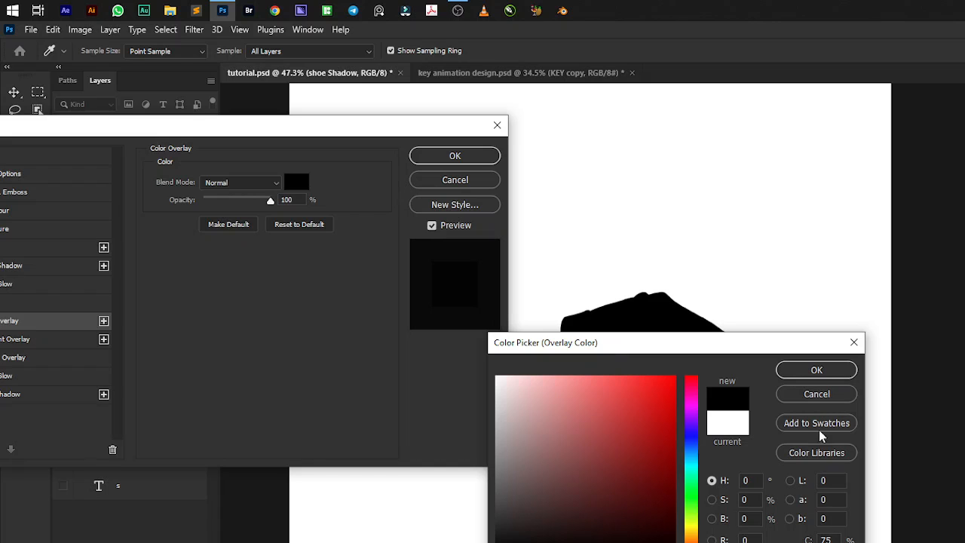
pyautogui.click(813, 370)
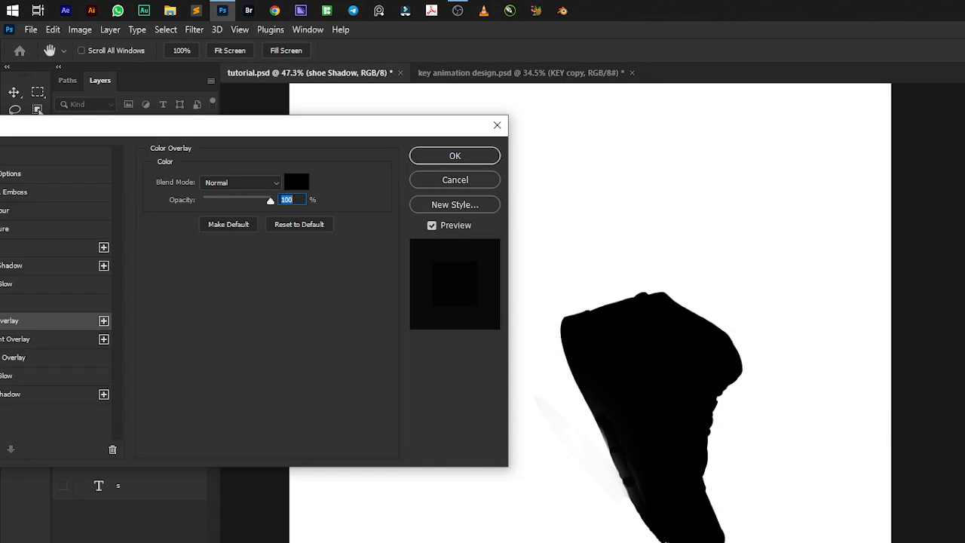
pyautogui.click(455, 156)
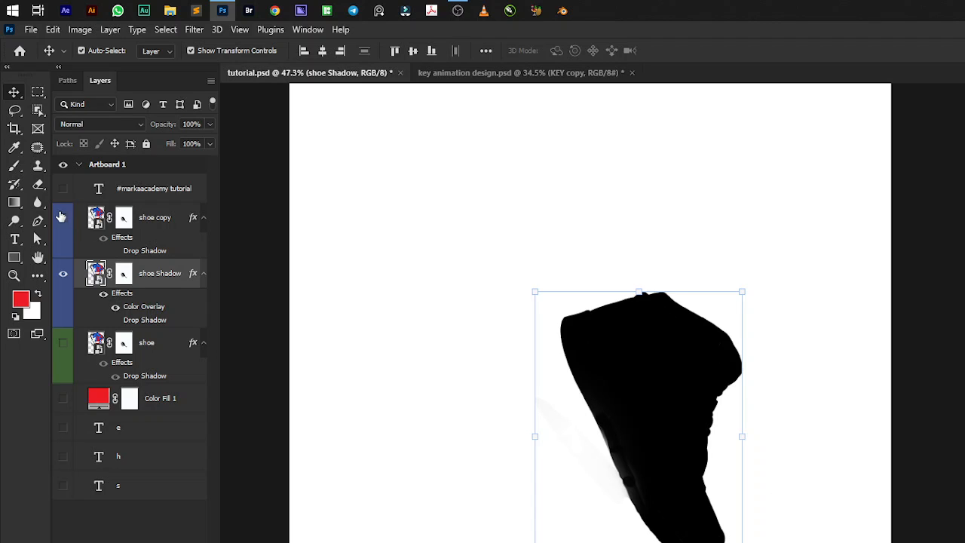
# Shift the shoe Shadow silhouette straight down by about 51 px and show the shoe copy layer above it.
pyautogui.click(63, 219)
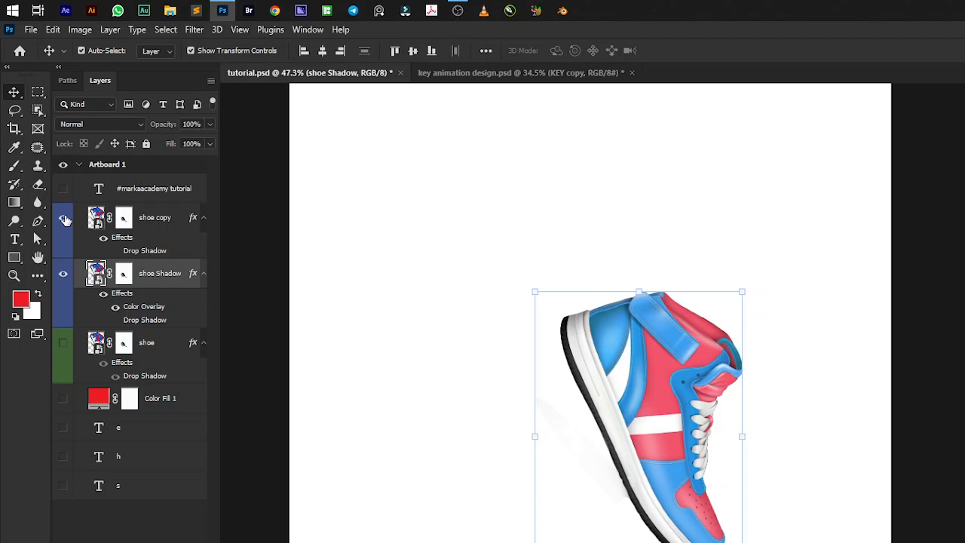
pyautogui.click(64, 218)
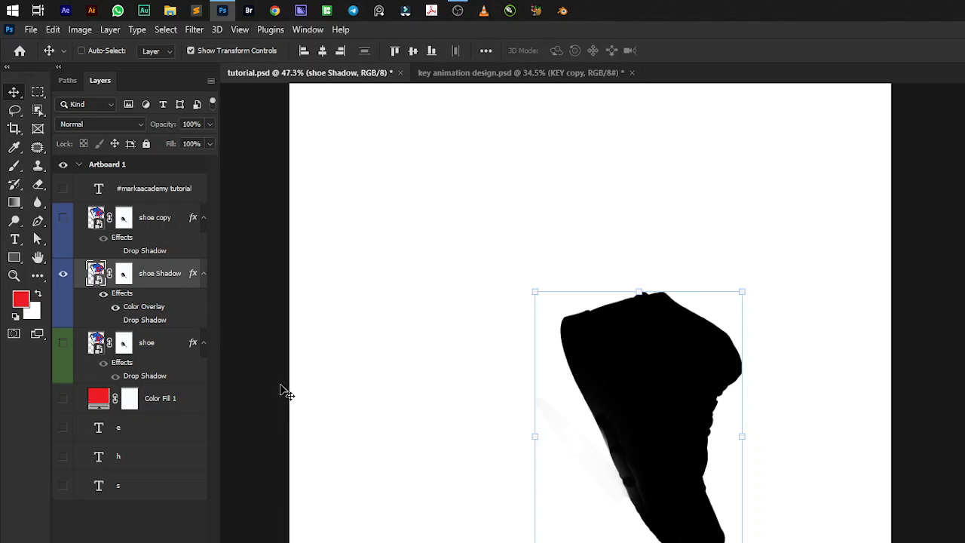
pyautogui.hotkey('ctrl', 't')
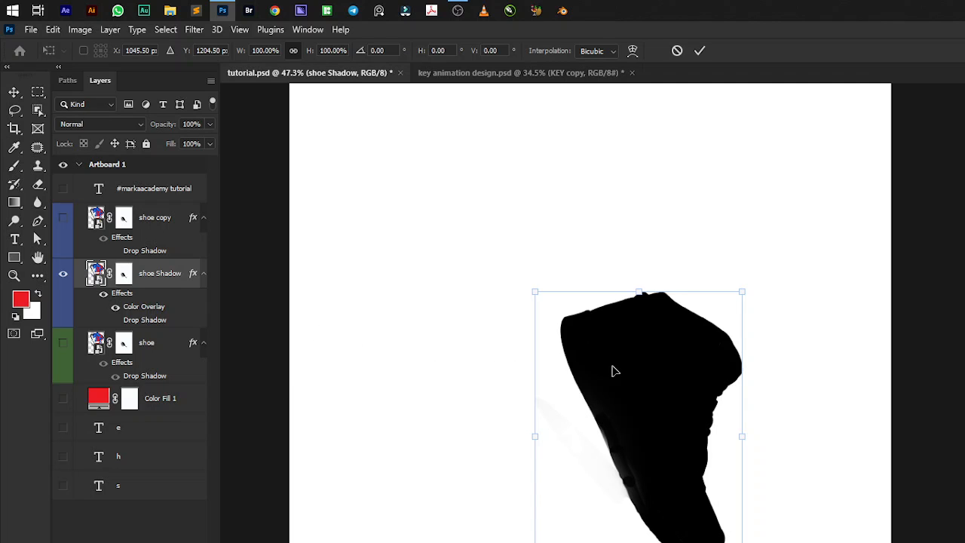
pyautogui.moveTo(622, 371); pyautogui.dragTo(625, 389)
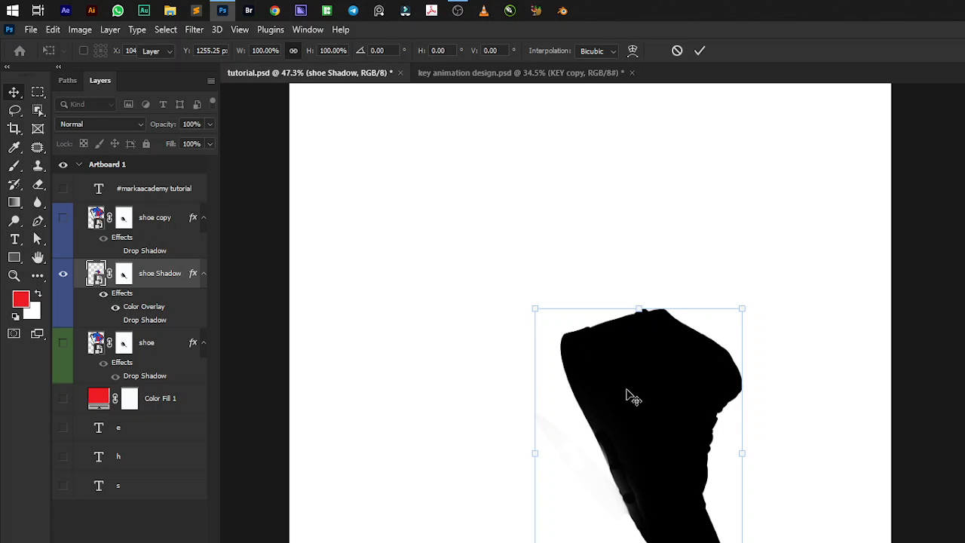
pyautogui.press('Return')
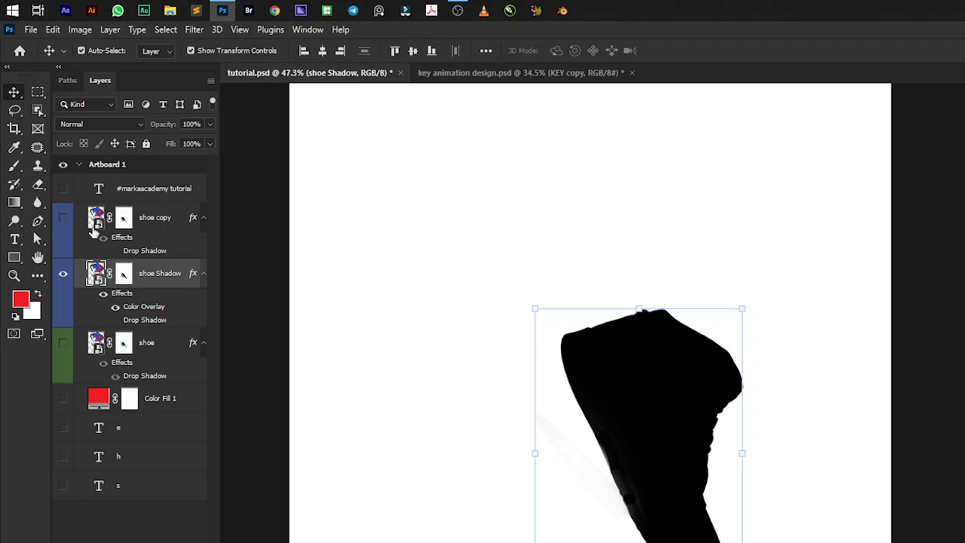
pyautogui.click(63, 218)
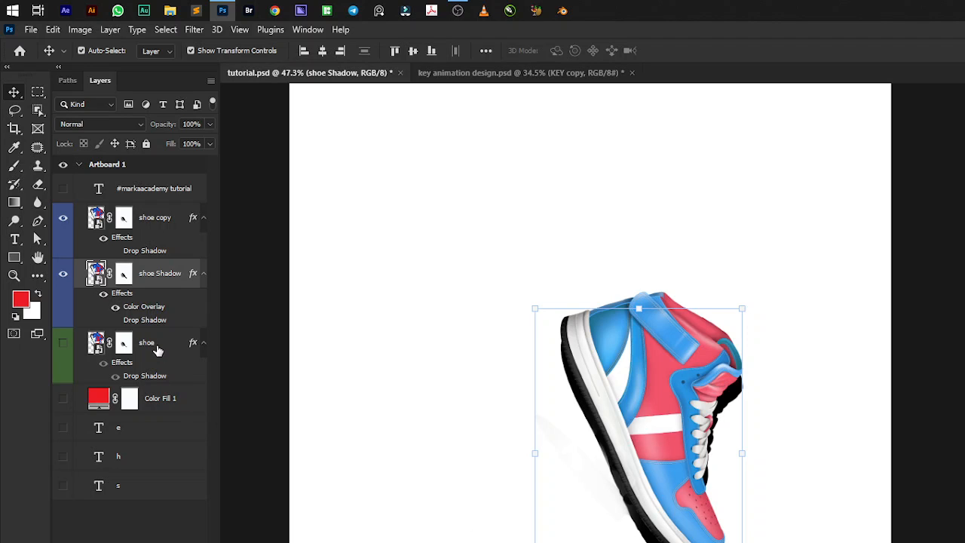
pyautogui.click(156, 347)
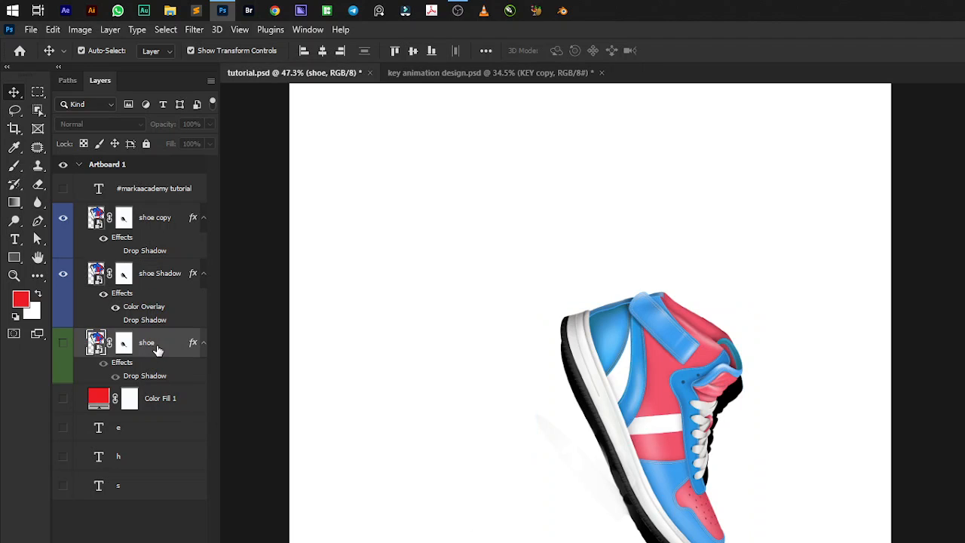
pyautogui.click(153, 283)
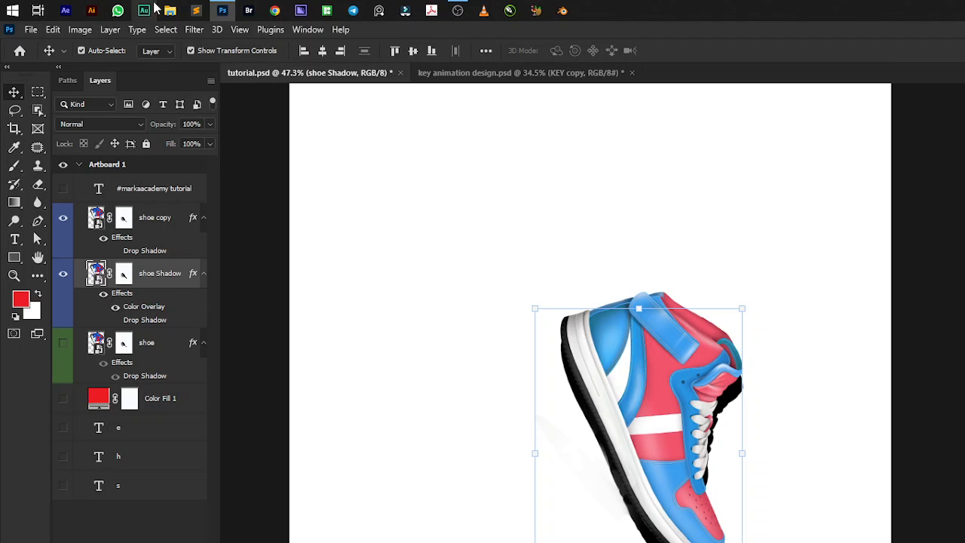
pyautogui.click(191, 30)
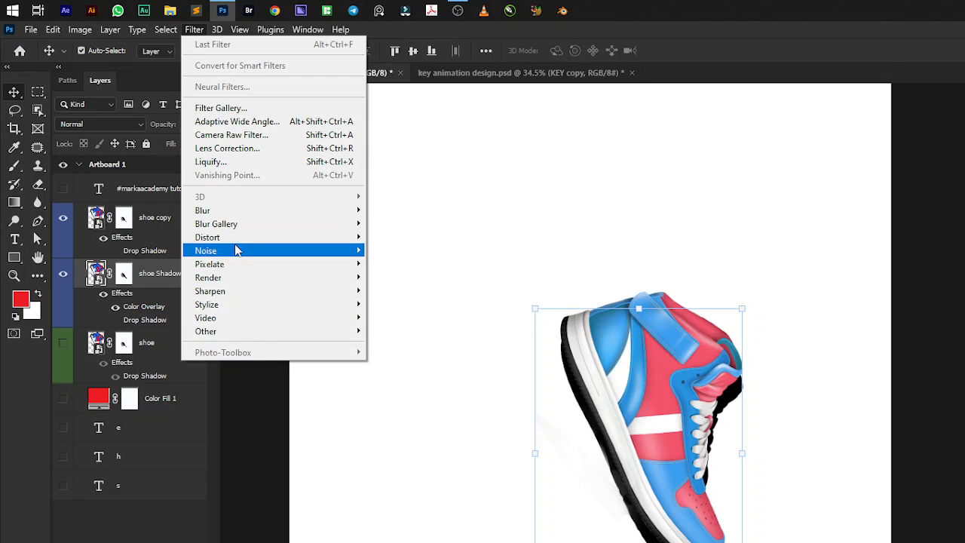
pyautogui.moveTo(238, 215)
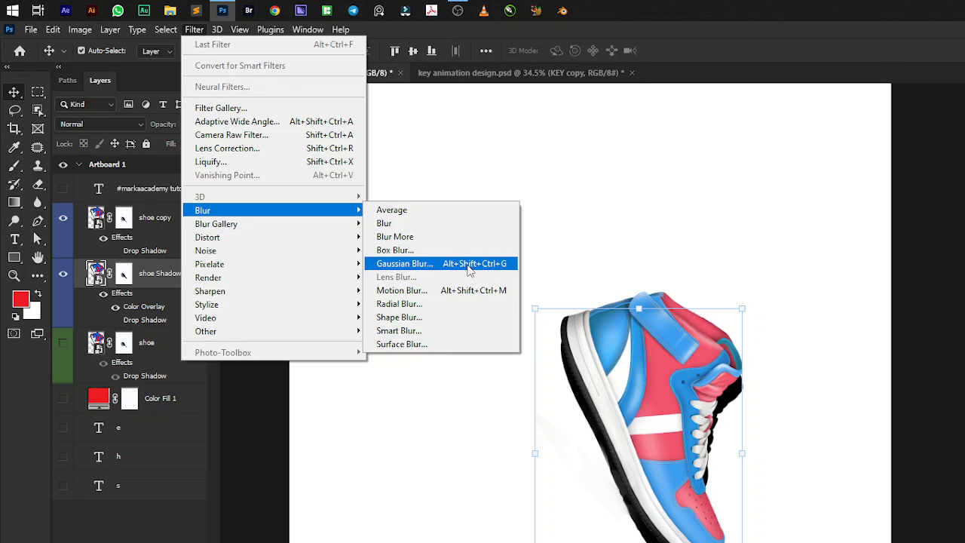
pyautogui.click(469, 270)
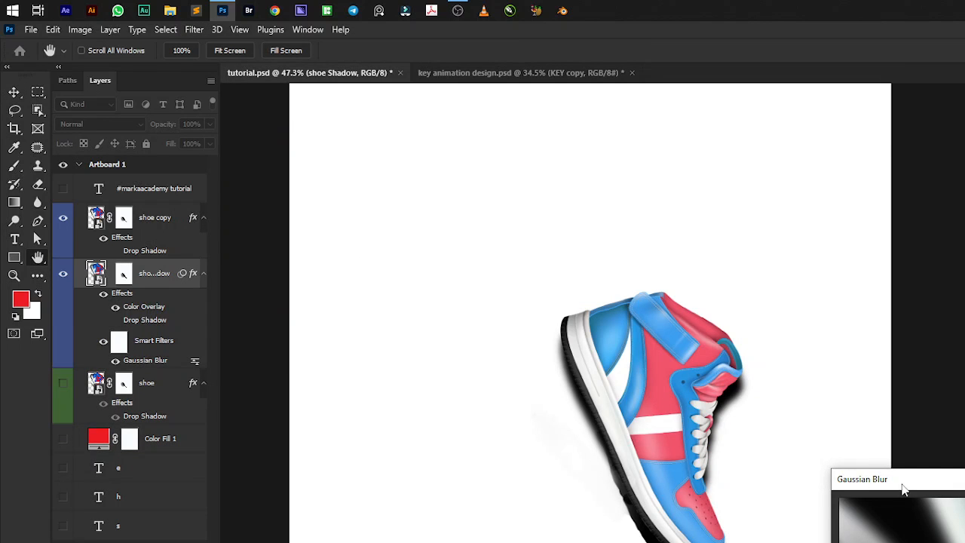
pyautogui.moveTo(904, 488); pyautogui.dragTo(964, 294)
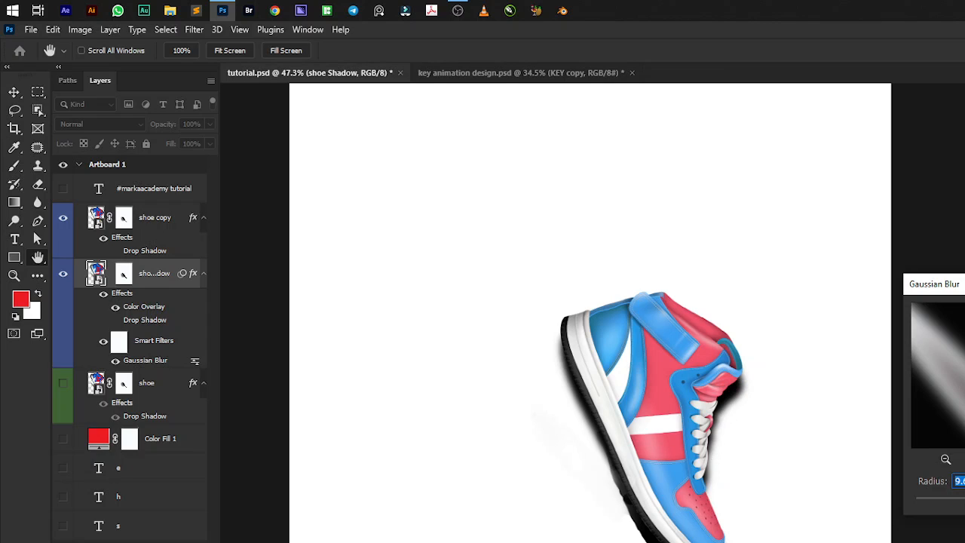
pyautogui.write('27')
pyautogui.press('Tab')
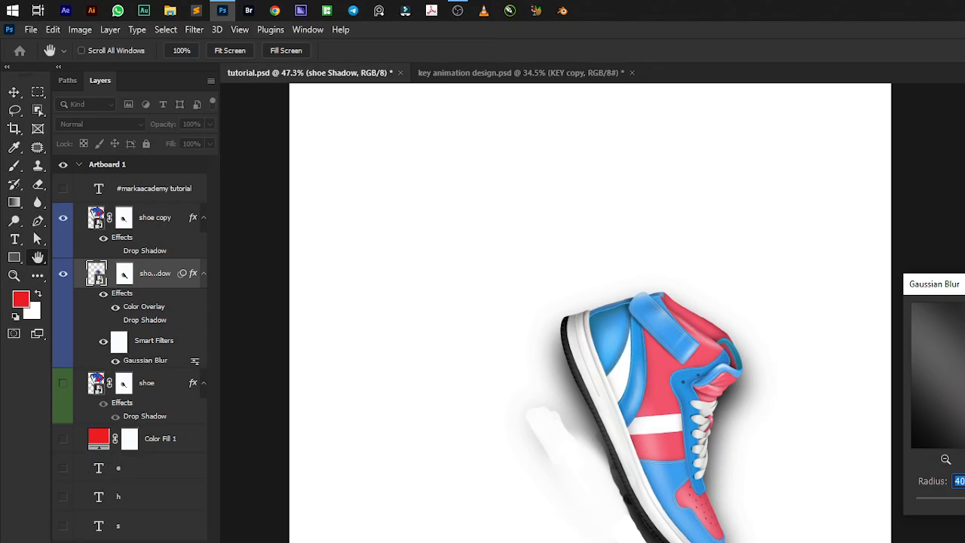
pyautogui.press('Escape')
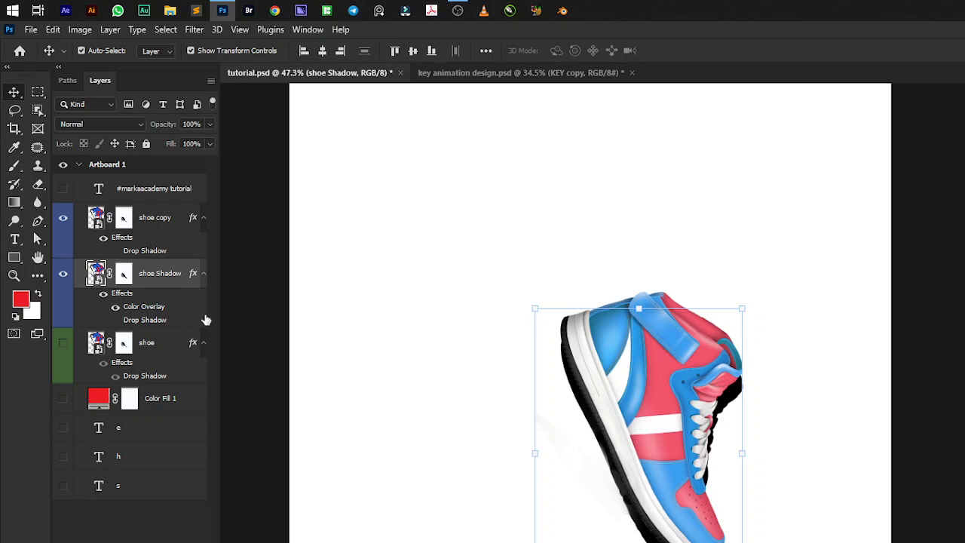
# Convert the shoe Shadow layer to a smart object and hide the shoe copy layer.
pyautogui.rightClick(168, 274)
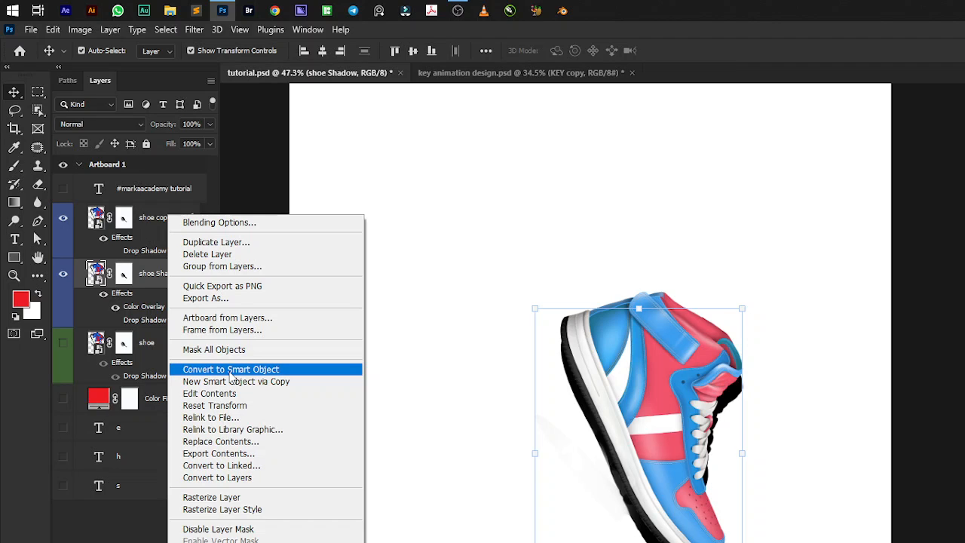
pyautogui.click(230, 369)
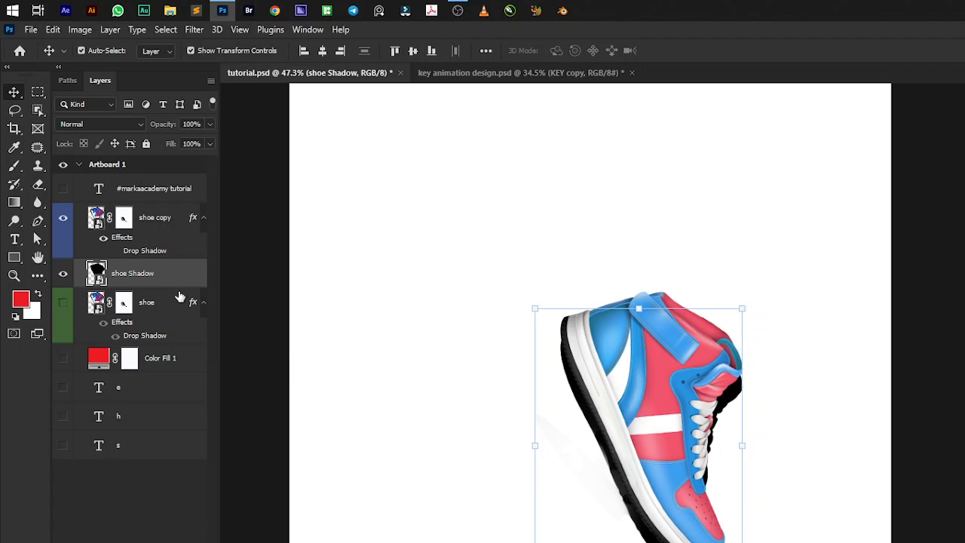
pyautogui.click(63, 217)
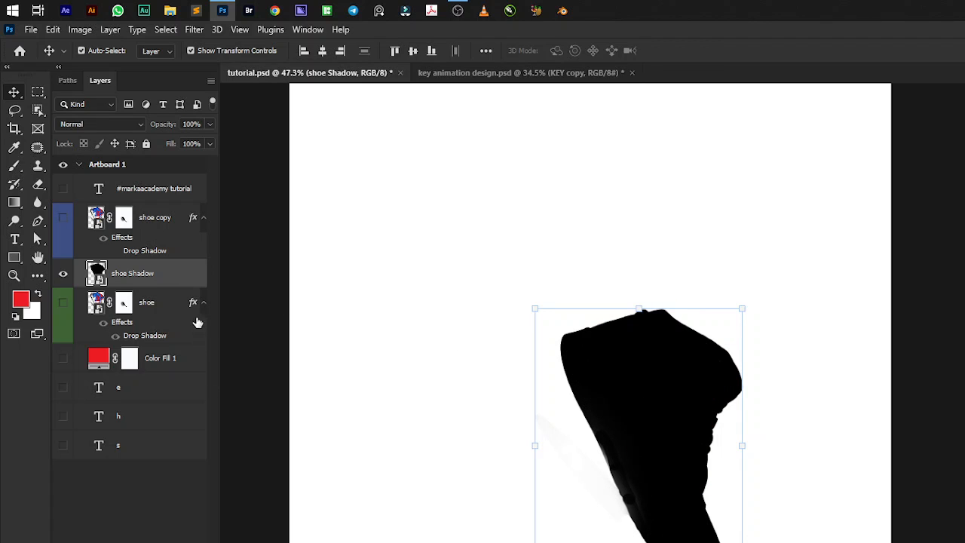
# Apply a Gaussian Blur with a radius of about 20 pixels to the shoe Shadow smart object.
pyautogui.click(191, 33)
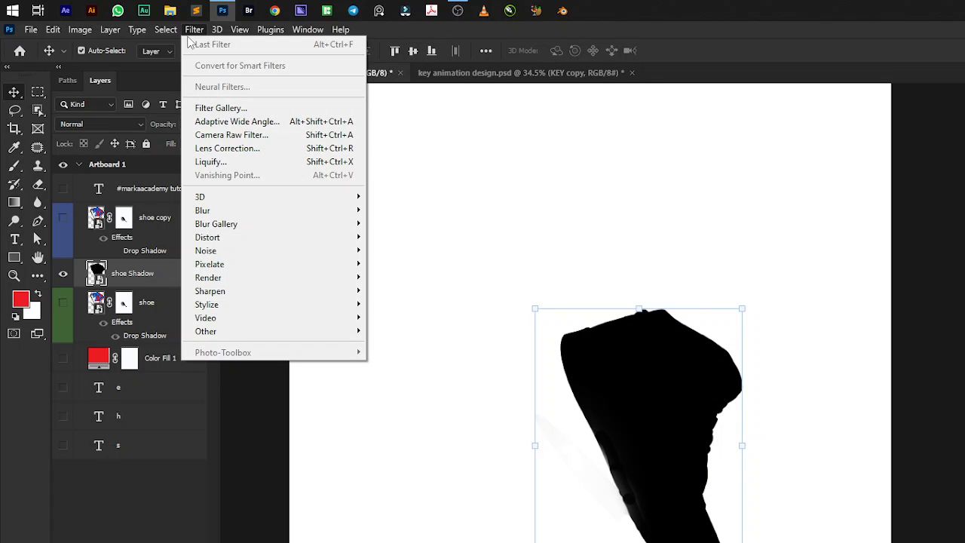
pyautogui.moveTo(282, 212)
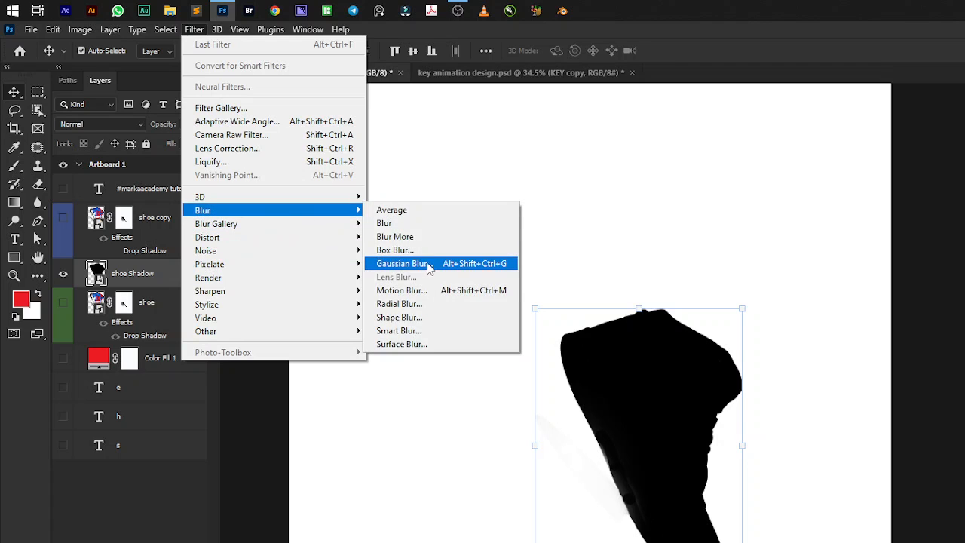
pyautogui.click(403, 264)
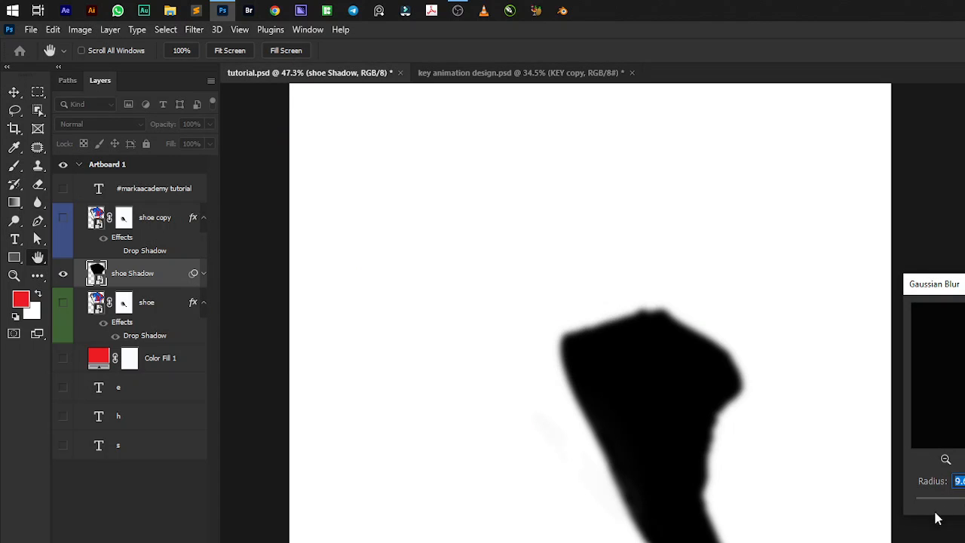
pyautogui.write('16')
pyautogui.moveTo(964, 498); pyautogui.dragTo(963, 498)
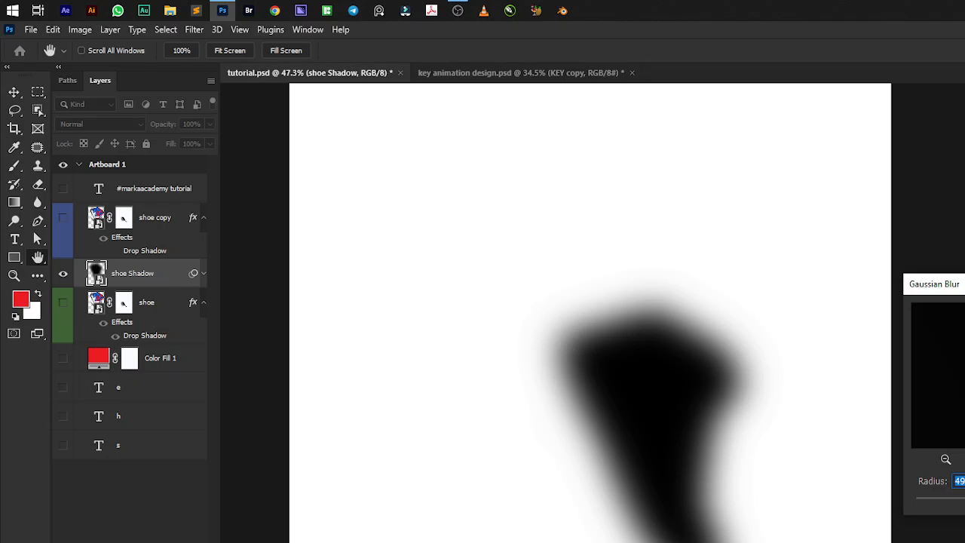
pyautogui.write('52')
pyautogui.moveTo(964, 498); pyautogui.dragTo(964, 498)
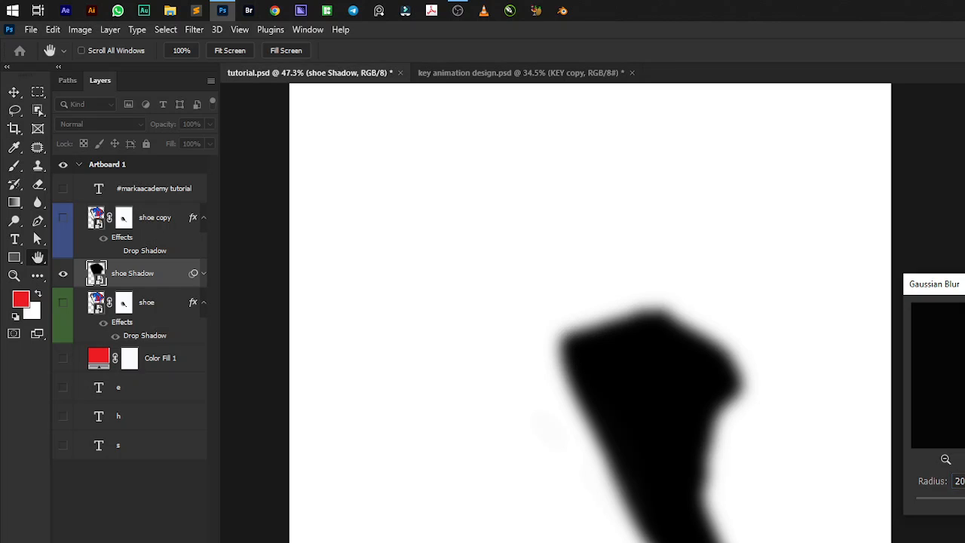
pyautogui.press('Return')
pyautogui.press('v')
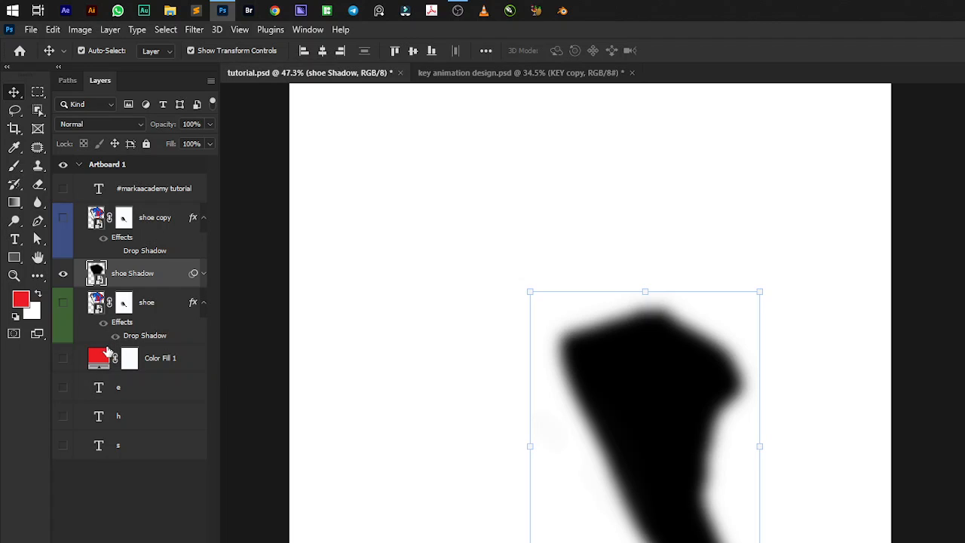
# Reopen the shoe Shadow layer's Gaussian Blur smart filter and set its radius to about 18 pixels.
pyautogui.click(204, 275)
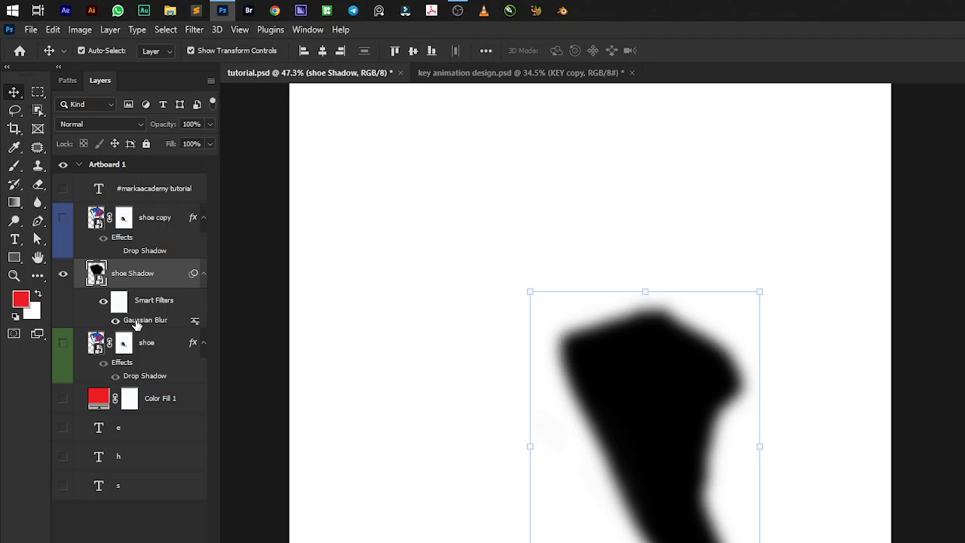
pyautogui.click(203, 274)
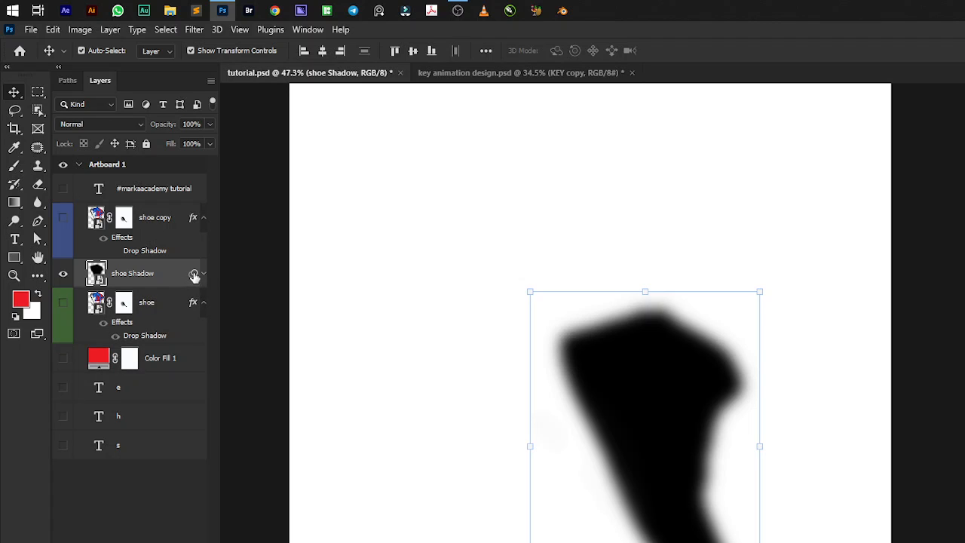
pyautogui.click(203, 275)
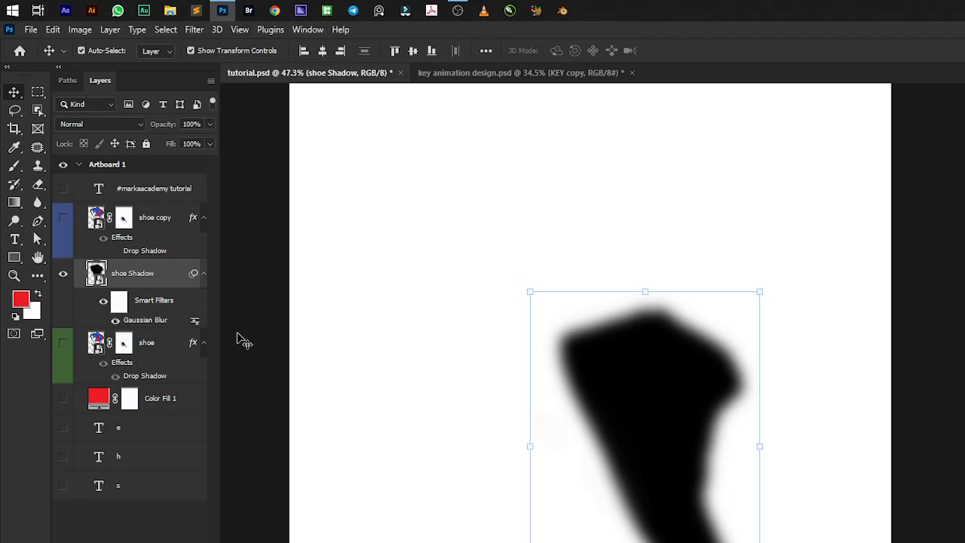
pyautogui.doubleClick(147, 321)
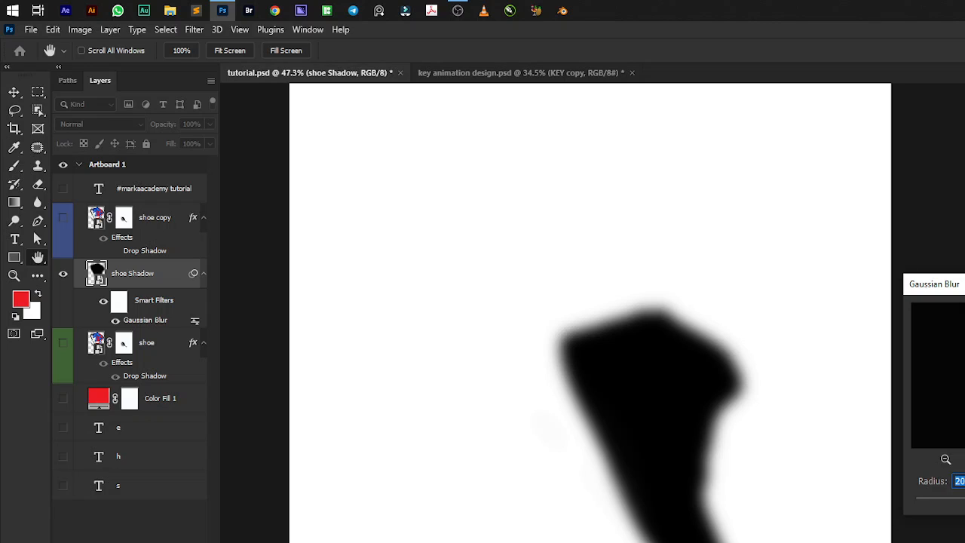
pyautogui.write('9.4')
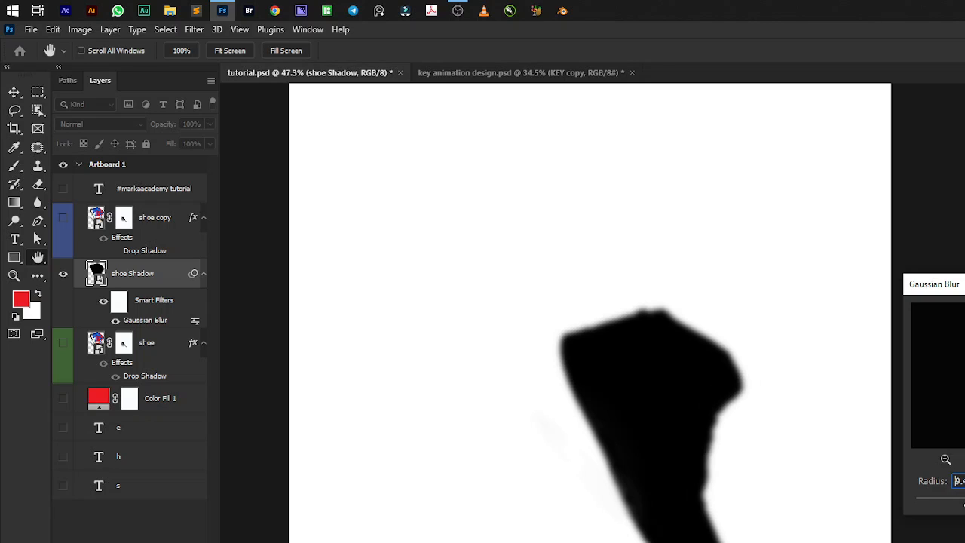
pyautogui.moveTo(964, 504); pyautogui.dragTo(964, 504)
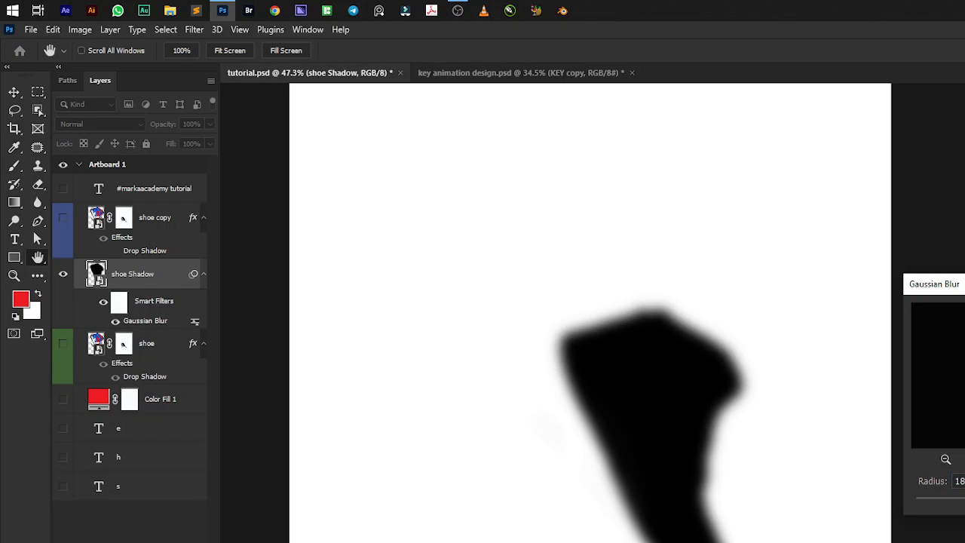
pyautogui.press('Return')
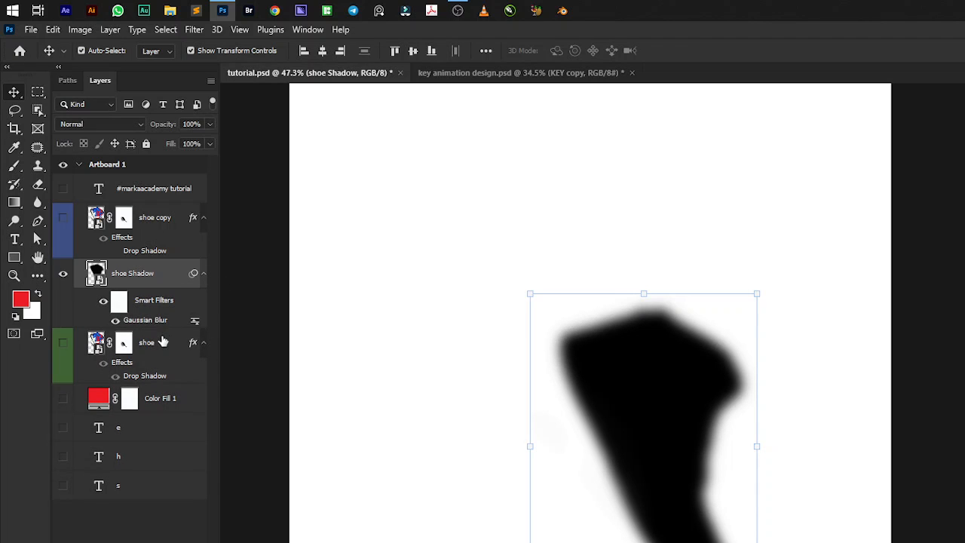
# Show the shoe copy layer over the blurred silhouette and make shoe Shadow the active layer.
pyautogui.click(63, 219)
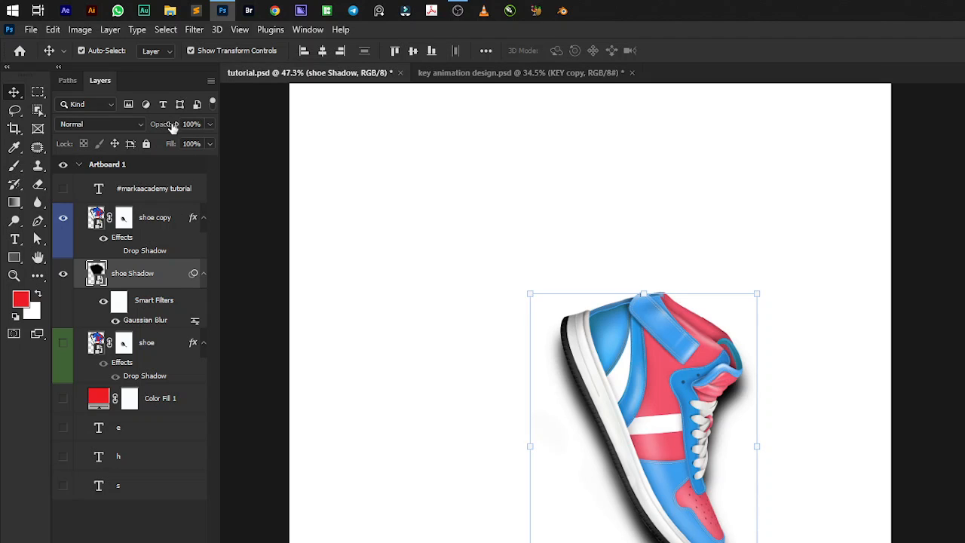
pyautogui.click(148, 217)
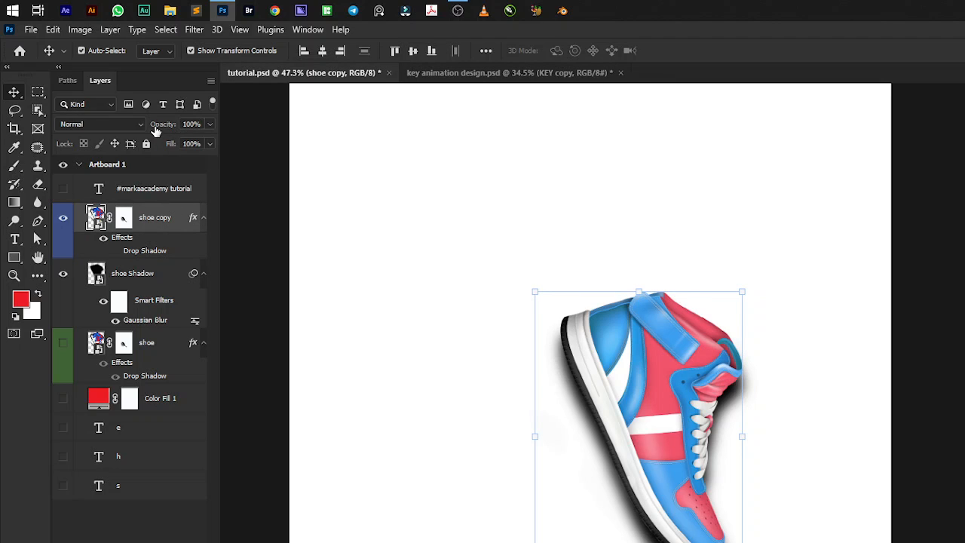
pyautogui.hotkey('alt', ']')
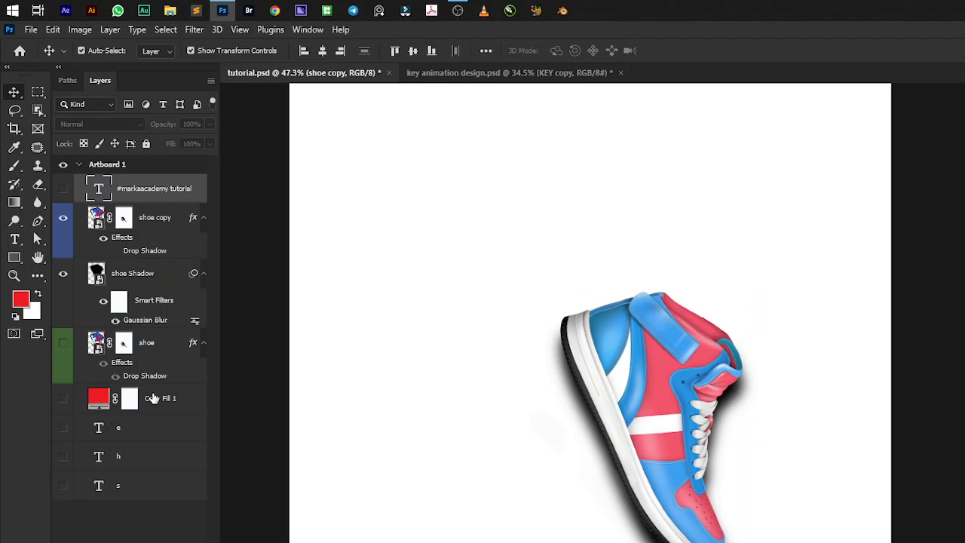
pyautogui.hotkey('alt', '[')
pyautogui.hotkey('alt', '[')
pyautogui.hotkey('alt', '[')
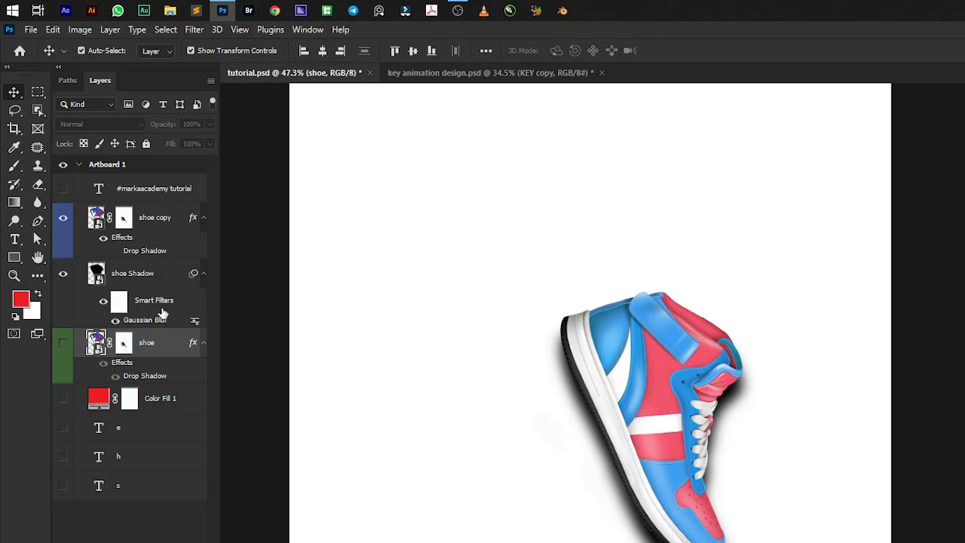
pyautogui.click(152, 273)
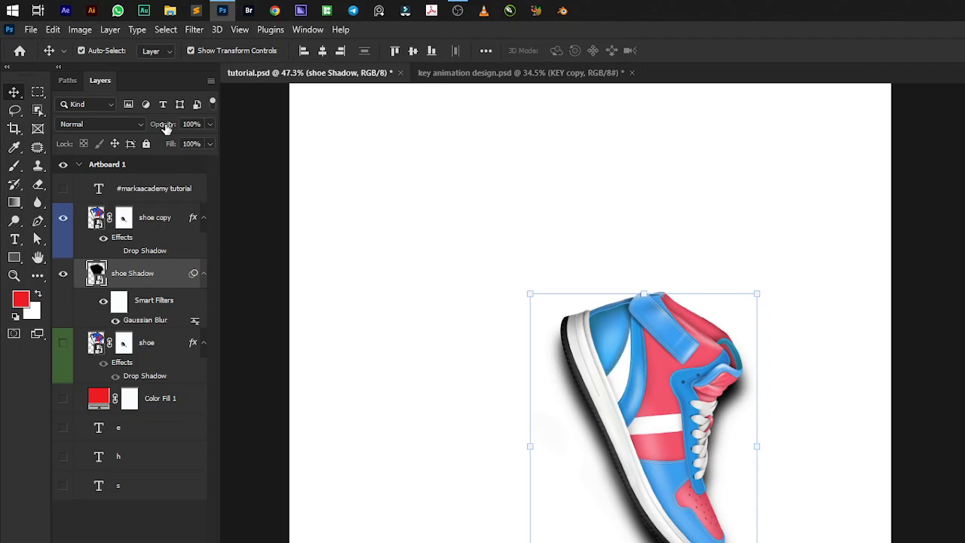
# Set the shoe Shadow layer's opacity to 45% and group it with shoe copy under the name "shoe 2".
pyautogui.moveTo(166, 128); pyautogui.dragTo(126, 128)
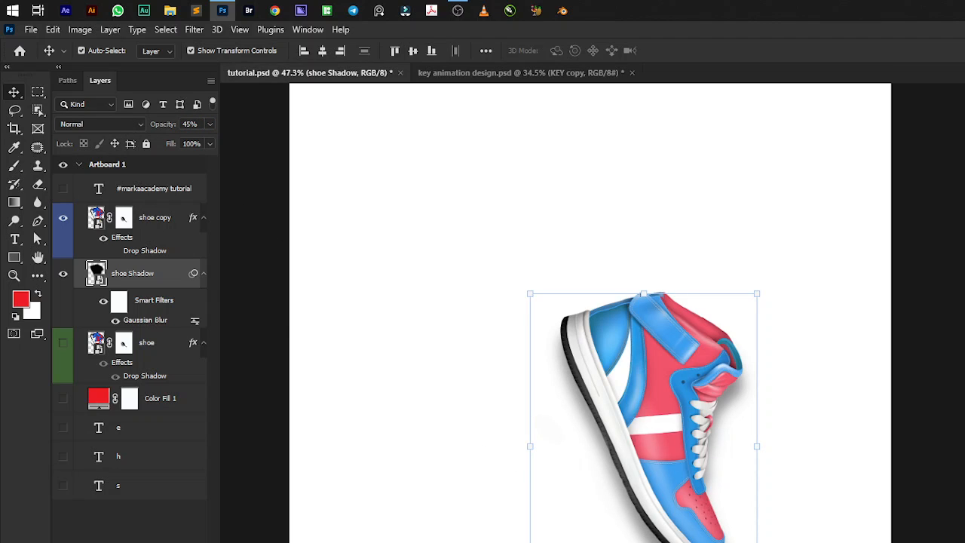
pyautogui.keyDown('ctrl'); pyautogui.click(155, 219); pyautogui.keyUp('ctrl')
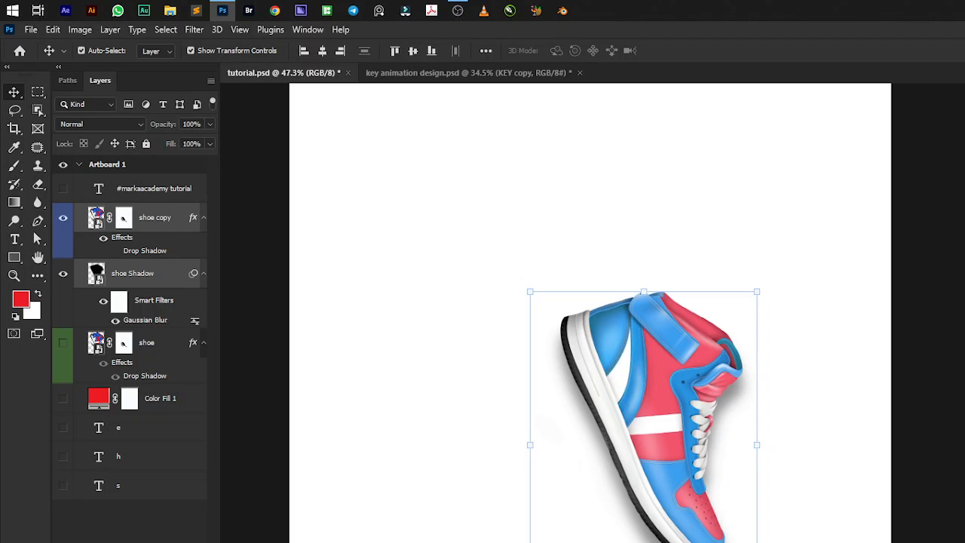
pyautogui.hotkey('ctrl', 'g')
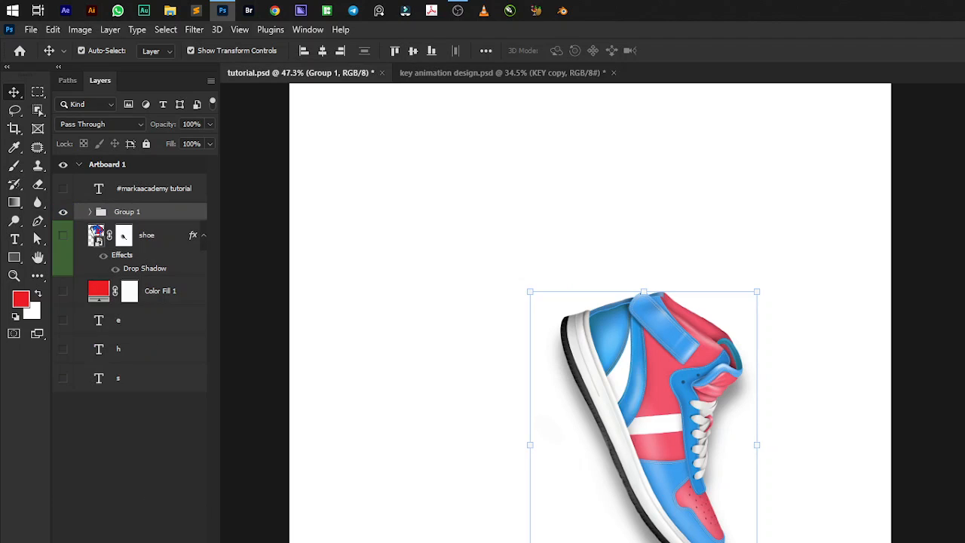
pyautogui.doubleClick(126, 211)
pyautogui.write('shoe 2')
pyautogui.press('Return')
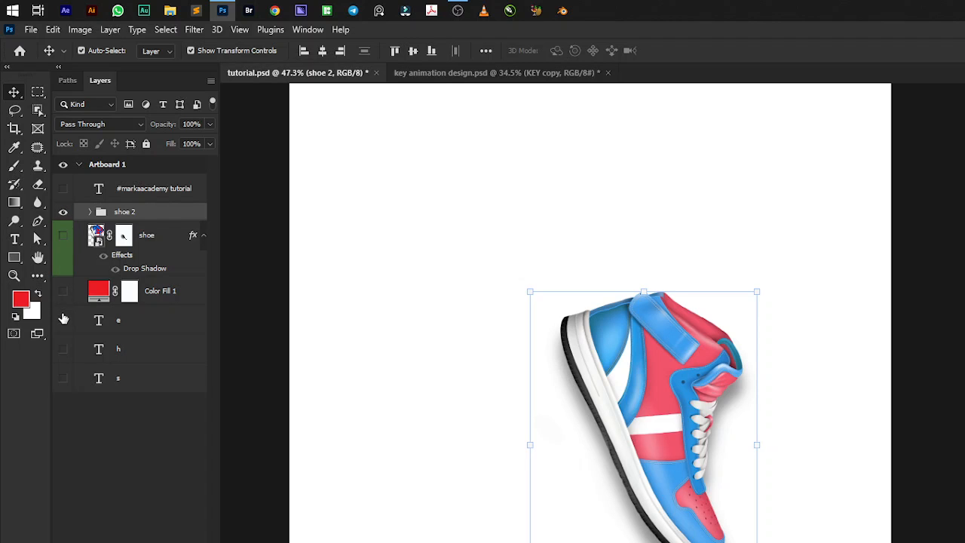
# Show the e, h and s letter layers and alternate between the shoe 2 group and the shoe layer to compare their shadows.
pyautogui.moveTo(62, 320); pyautogui.dragTo(65, 378)
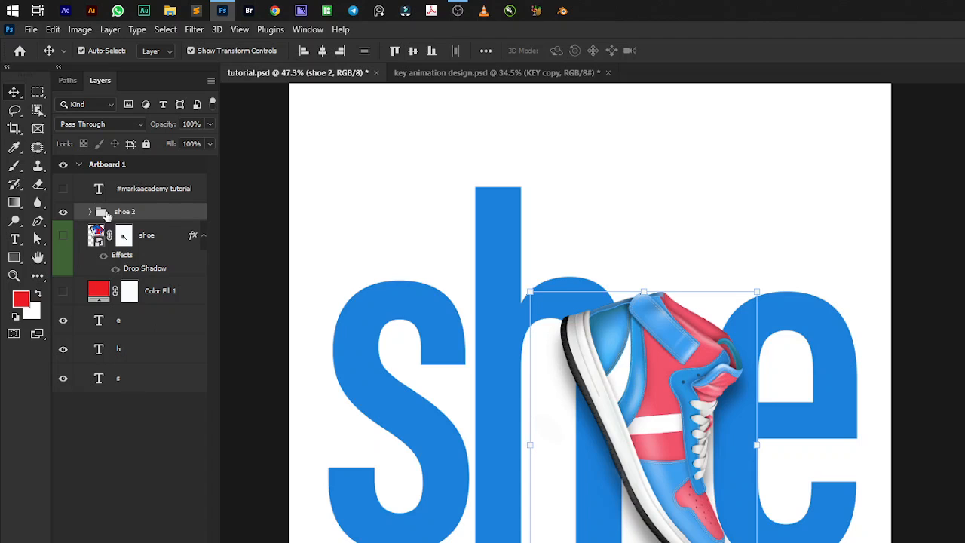
pyautogui.click(62, 236)
pyautogui.click(62, 214)
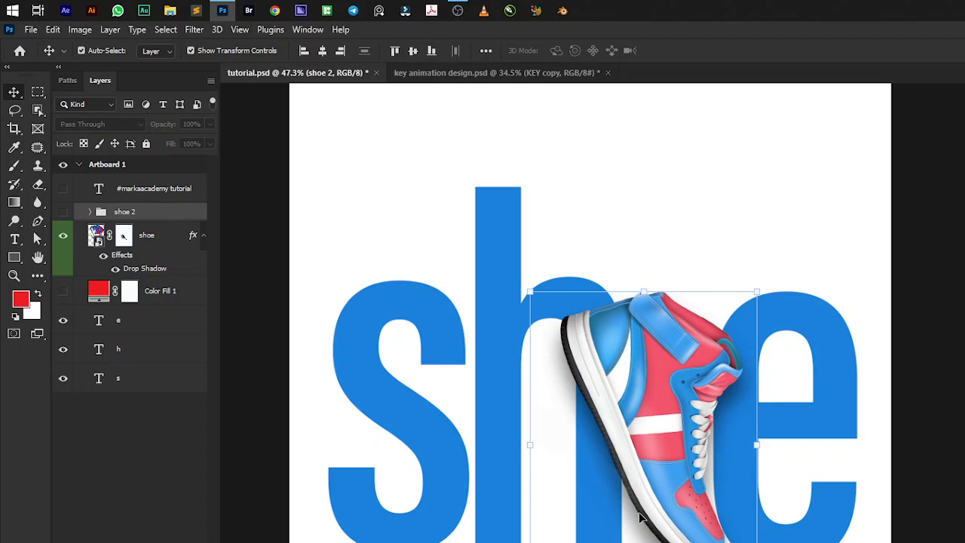
pyautogui.click(64, 237)
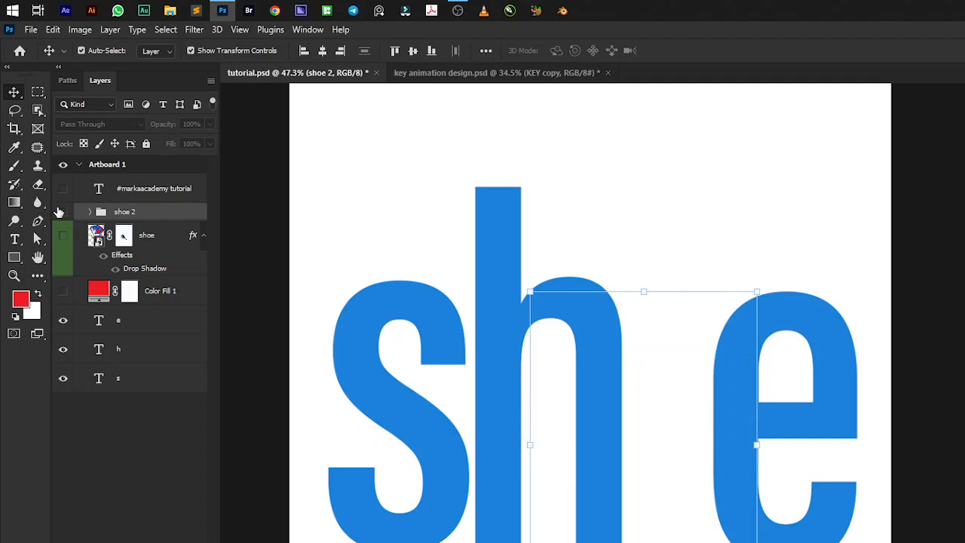
pyautogui.click(61, 212)
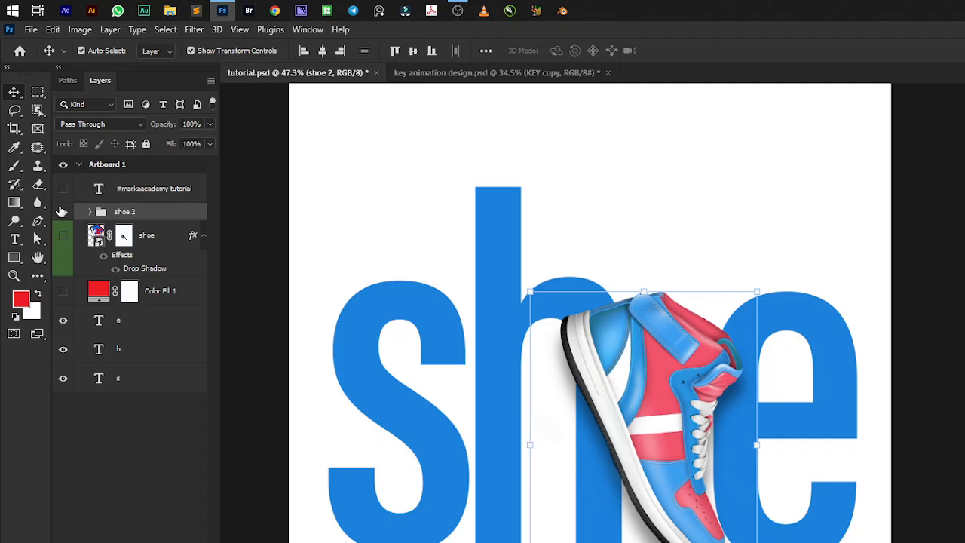
pyautogui.click(61, 211)
pyautogui.click(64, 236)
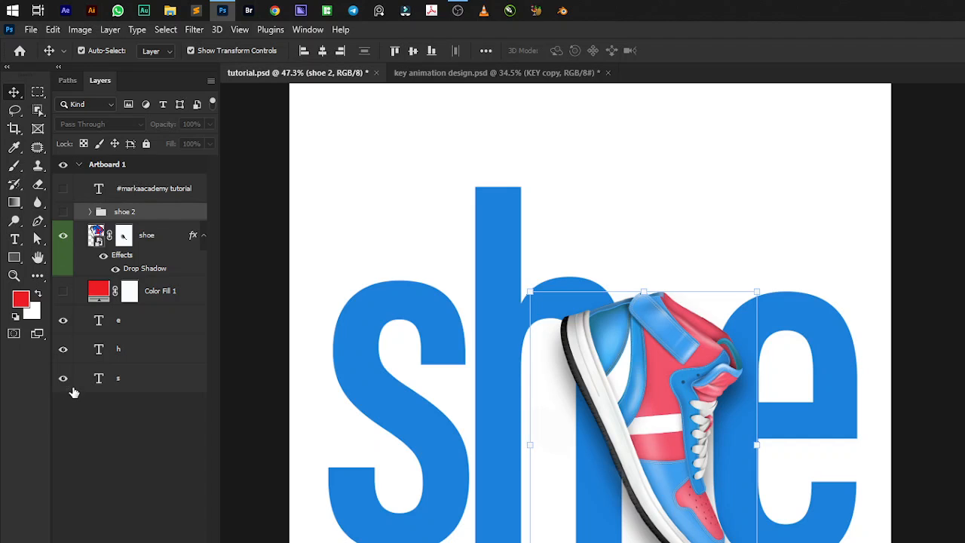
# Move the red Color Fill 1 layer beneath the letter layers inside Artboard 1 and make it visible.
pyautogui.click(153, 352)
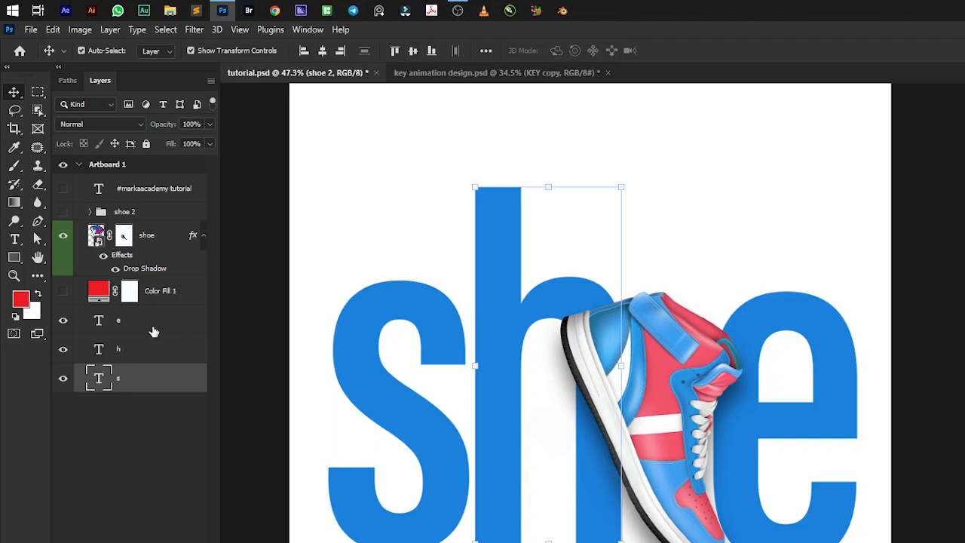
pyautogui.click(153, 329)
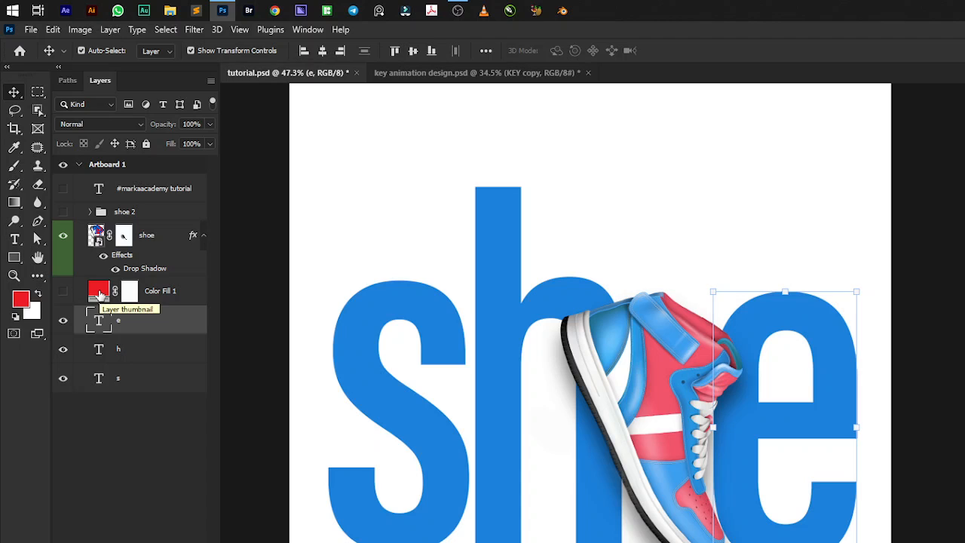
pyautogui.moveTo(101, 302); pyautogui.dragTo(84, 398)
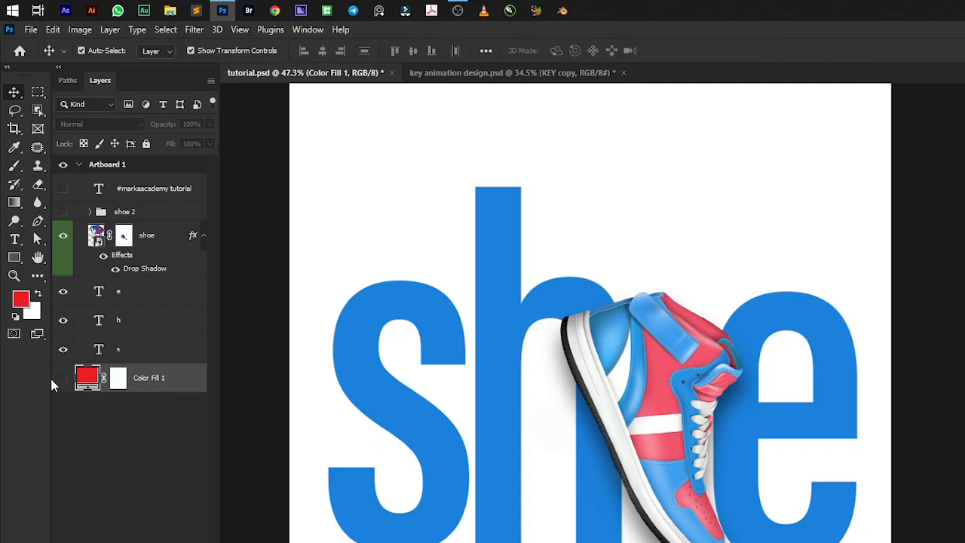
pyautogui.click(62, 379)
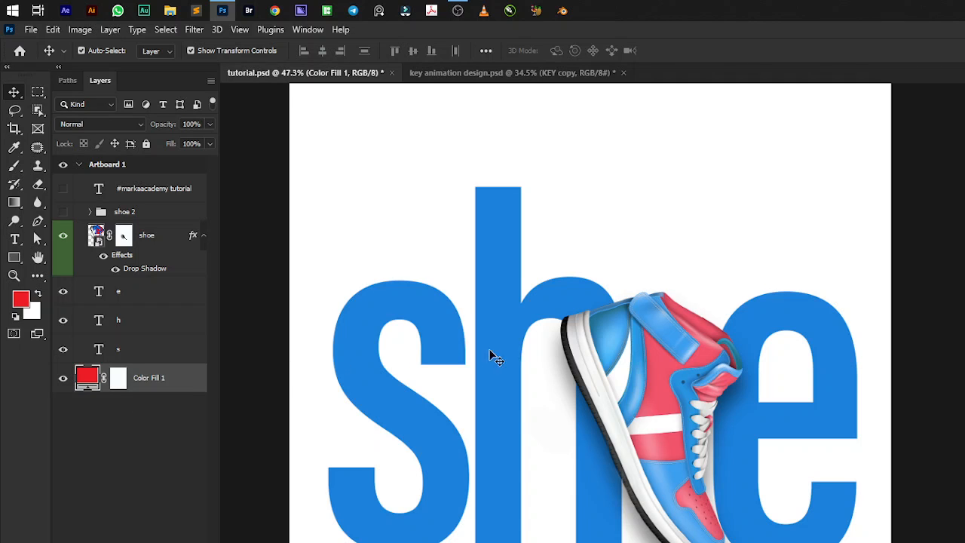
pyautogui.scroll(-3, 497, 358)
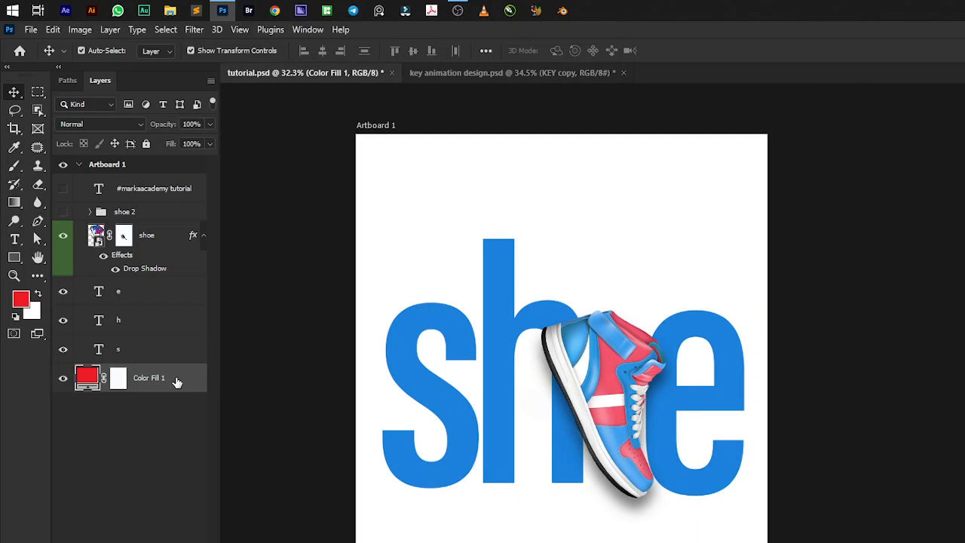
pyautogui.press('ctrl')
pyautogui.hotkey('ctrl', ']')
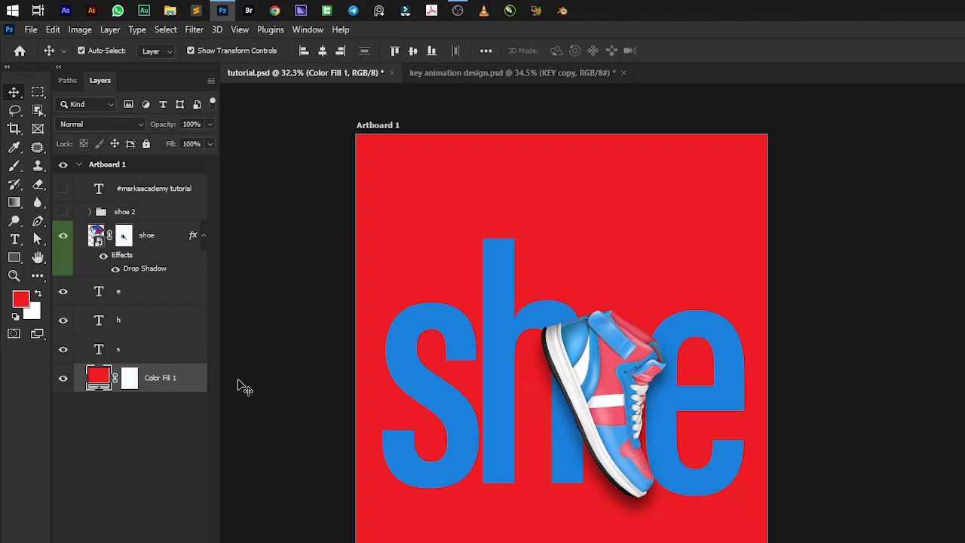
# Recolor the e, h and s letter layers together with white.
pyautogui.scroll(1, 458, 386)
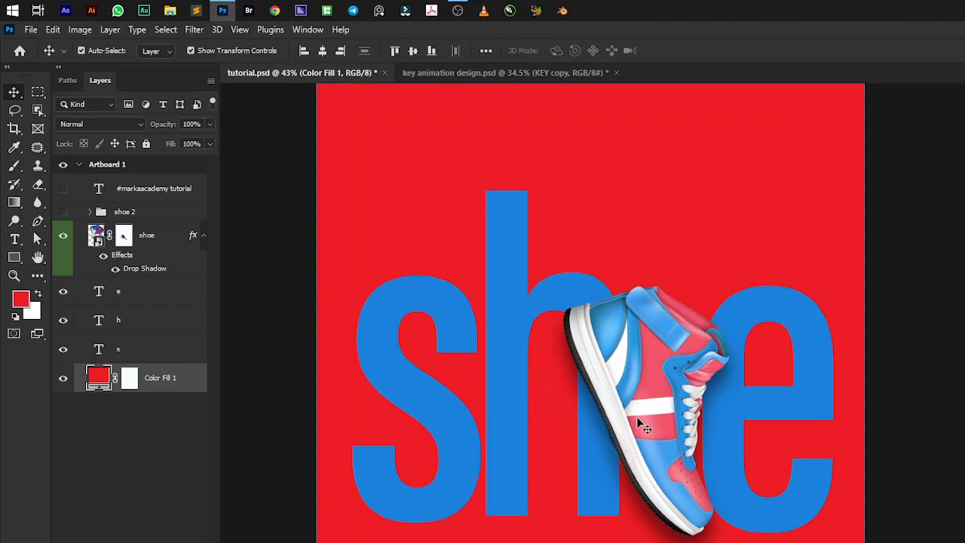
pyautogui.scroll(-1, 636, 416)
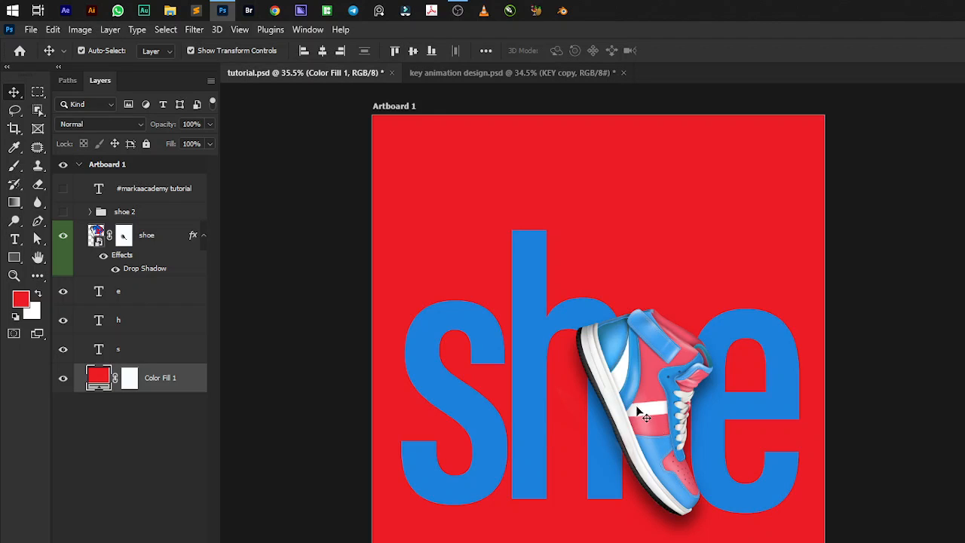
pyautogui.click(133, 346)
pyautogui.keyDown('shift'); pyautogui.click(142, 302); pyautogui.keyUp('shift')
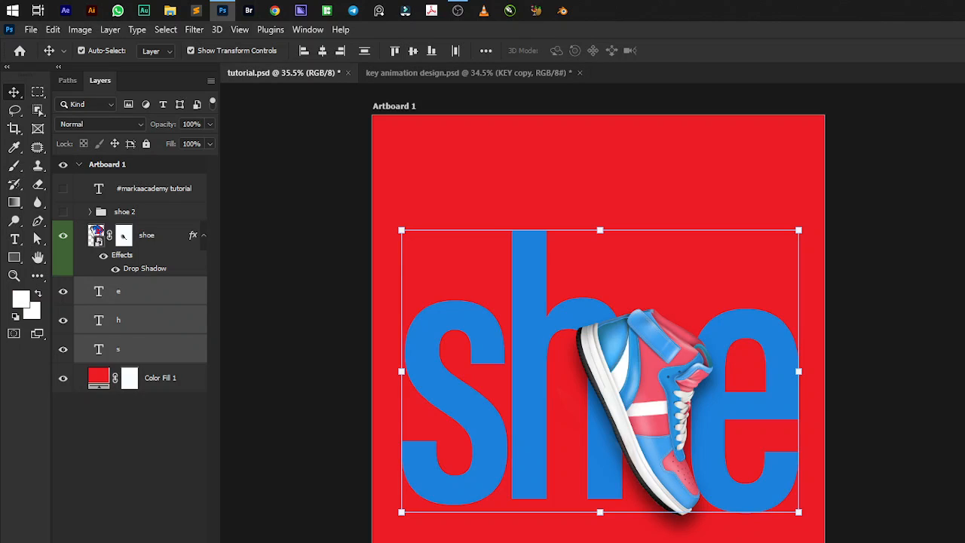
pyautogui.hotkey('alt', 'BackSpace')
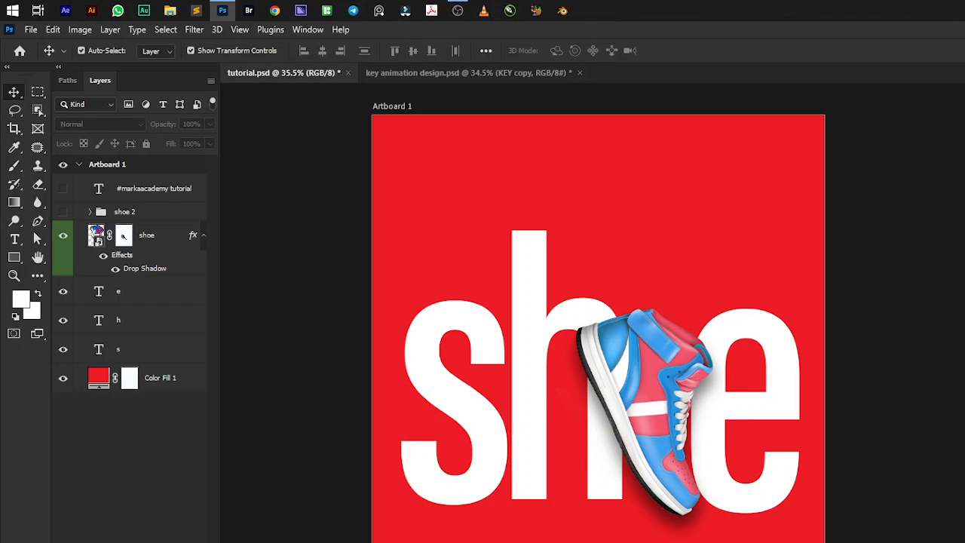
# Show the #markaacademy tutorial text layer and leave no layer selected.
pyautogui.click(63, 189)
pyautogui.click(173, 200)
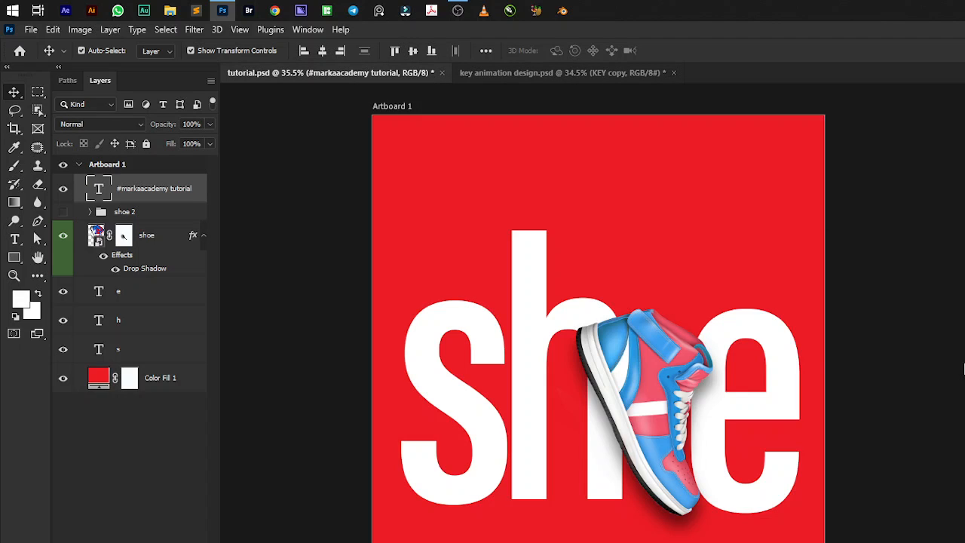
pyautogui.click(319, 282)
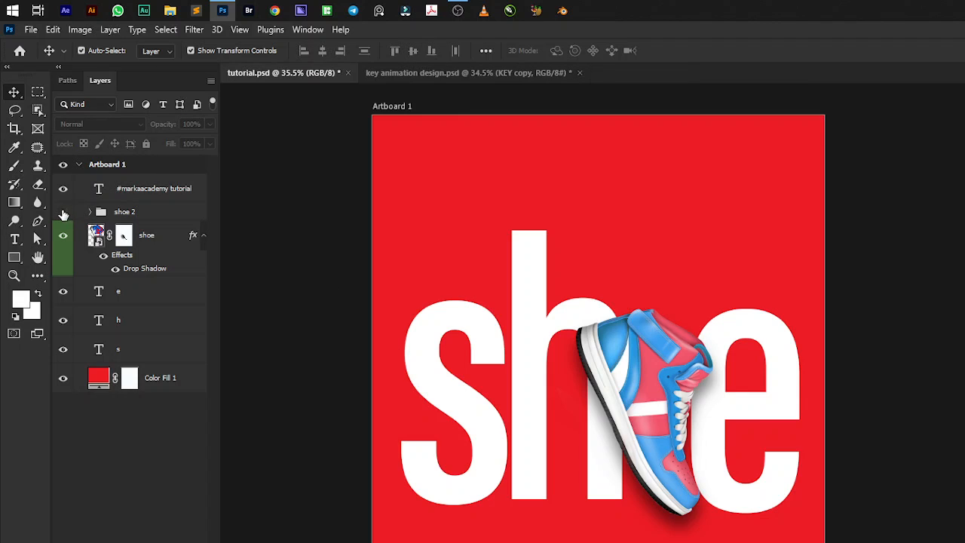
# Compare the shoe 2 group with the shoe layer on the red background, leaving only shoe 2 visible.
pyautogui.click(63, 211)
pyautogui.click(62, 238)
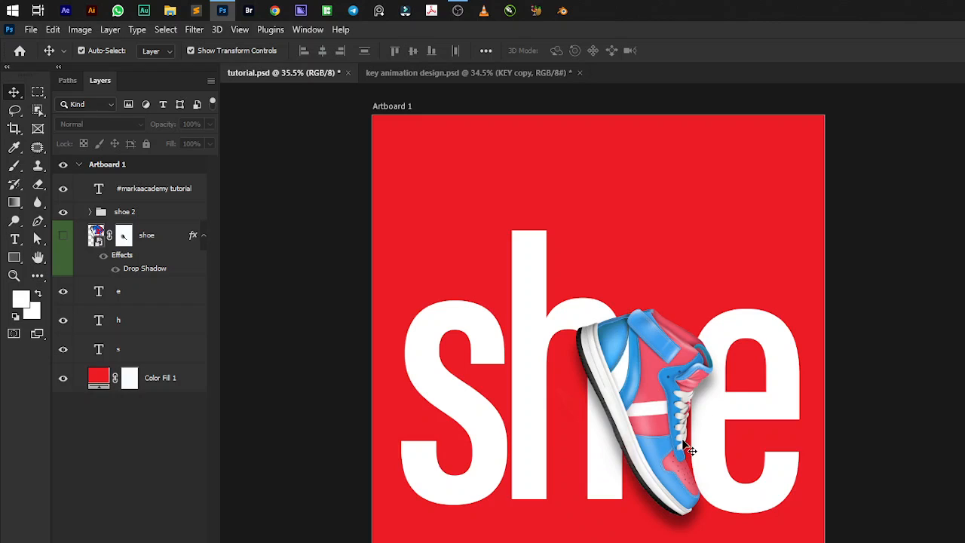
pyautogui.click(64, 238)
pyautogui.click(64, 212)
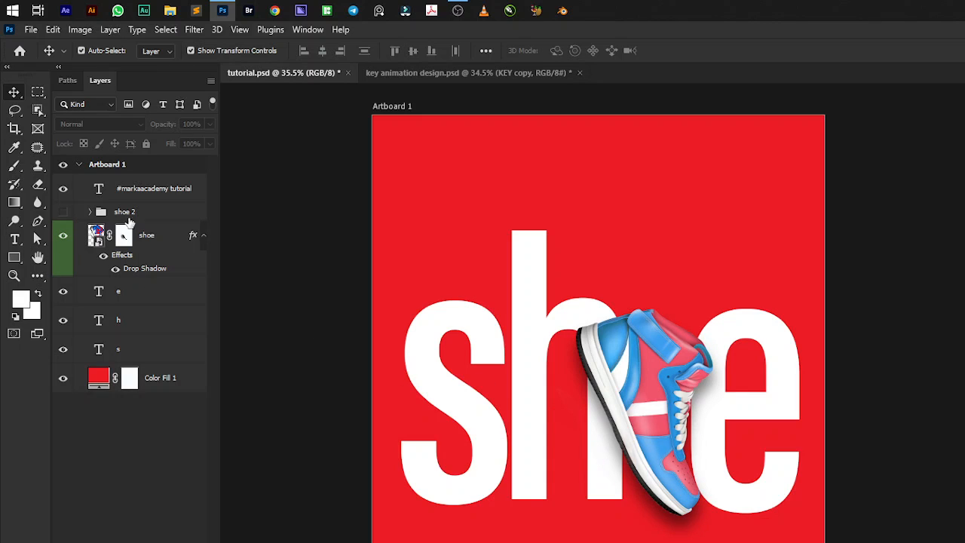
pyautogui.click(63, 212)
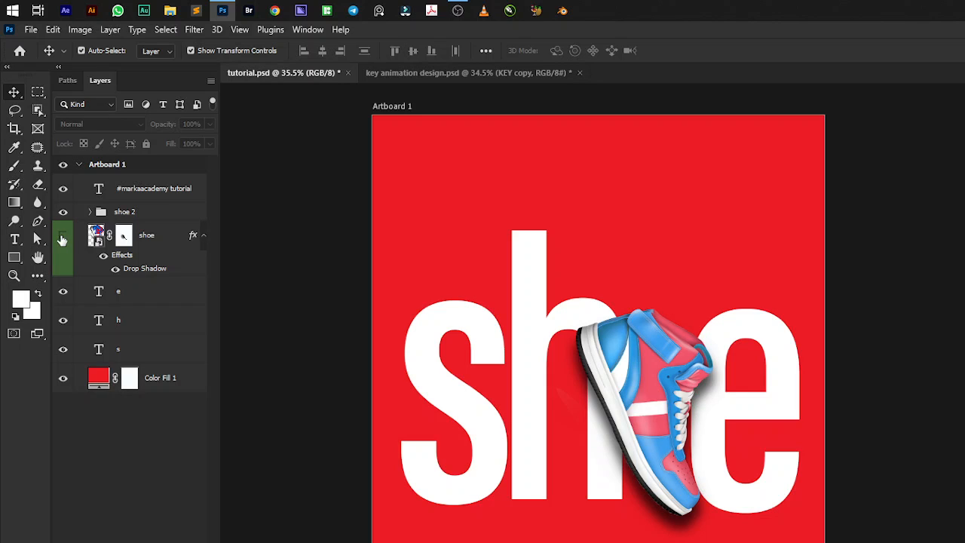
pyautogui.click(64, 239)
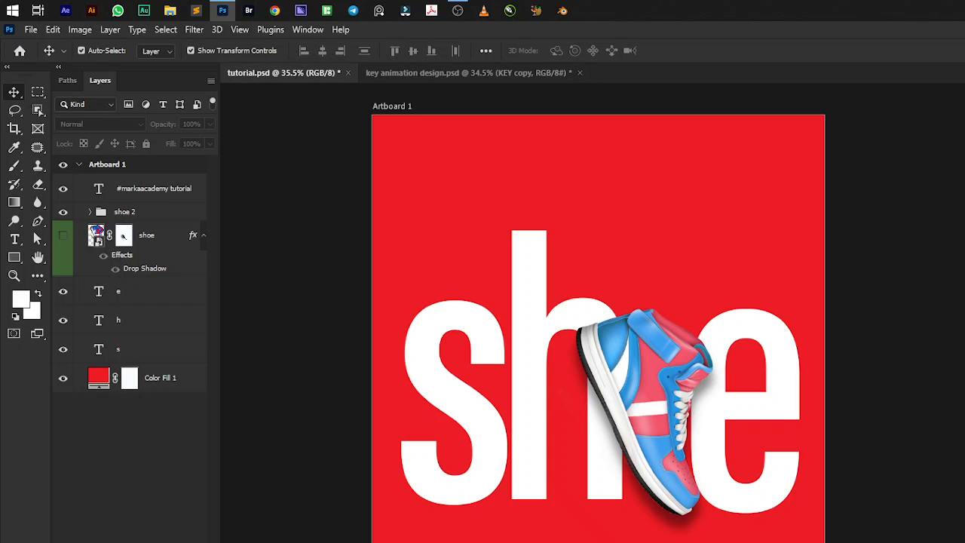
# Stretch the shoe Shadow layer inside the shoe 2 group downward to about 116% height, keeping its width.
pyautogui.click(90, 211)
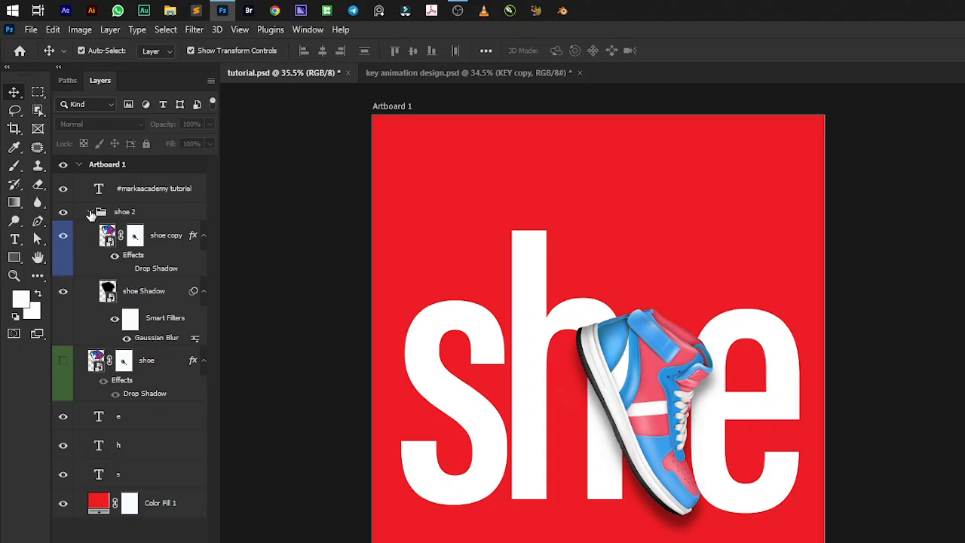
pyautogui.click(152, 292)
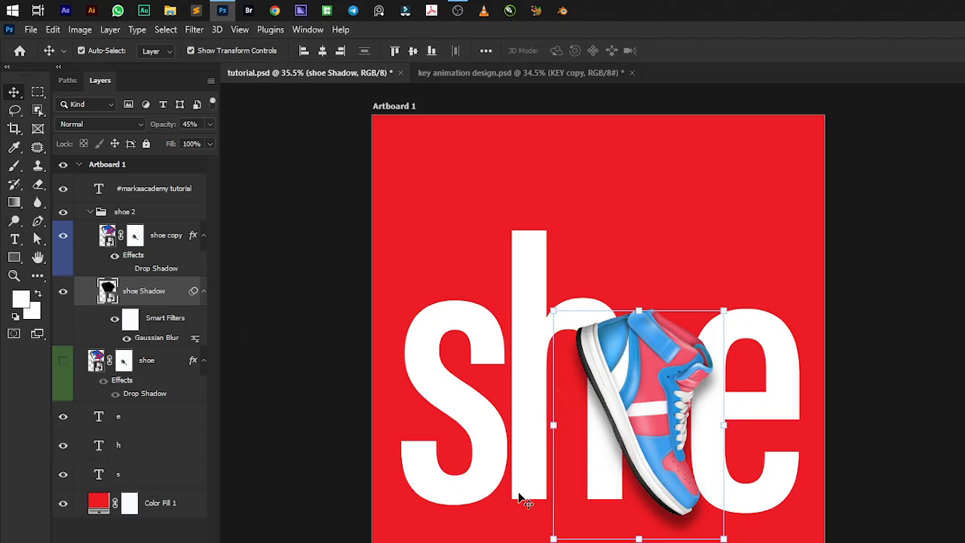
pyautogui.press('ctrl')
pyautogui.hotkey('ctrl', 't')
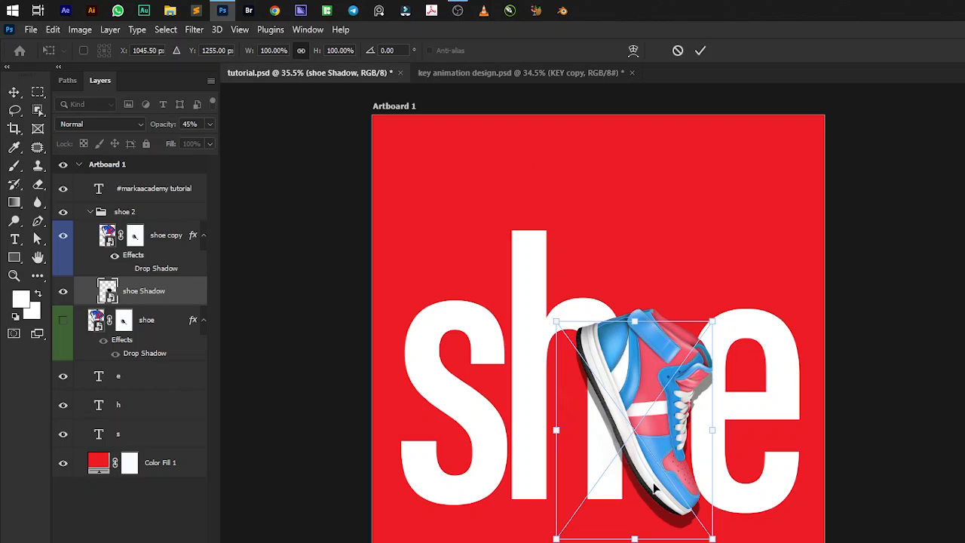
pyautogui.scroll(2, 669, 473)
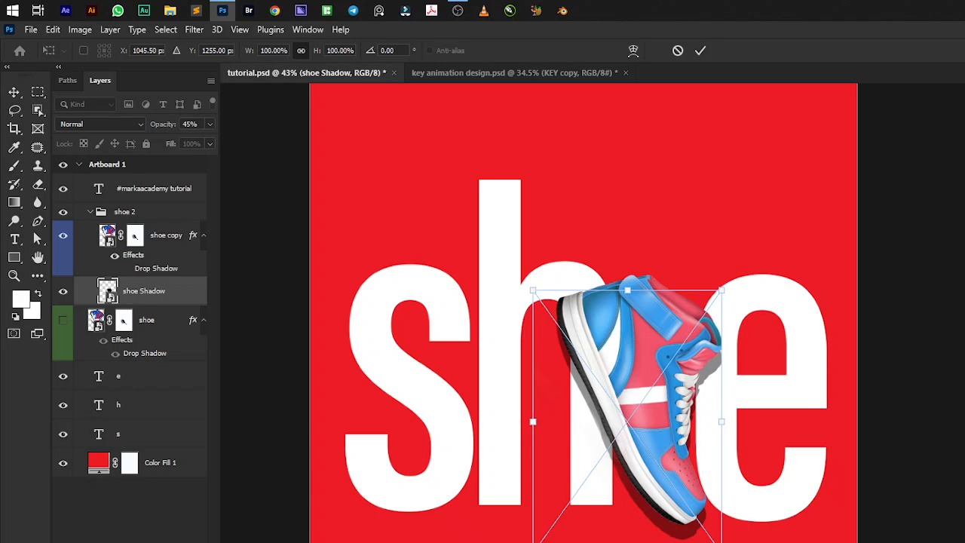
pyautogui.moveTo(627, 538); pyautogui.dragTo(627, 542)
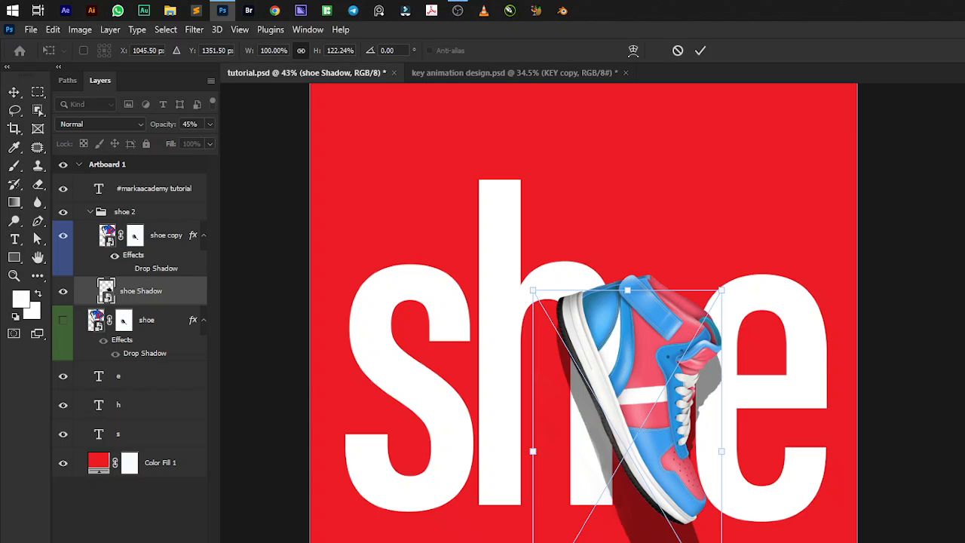
pyautogui.moveTo(627, 541); pyautogui.dragTo(627, 527)
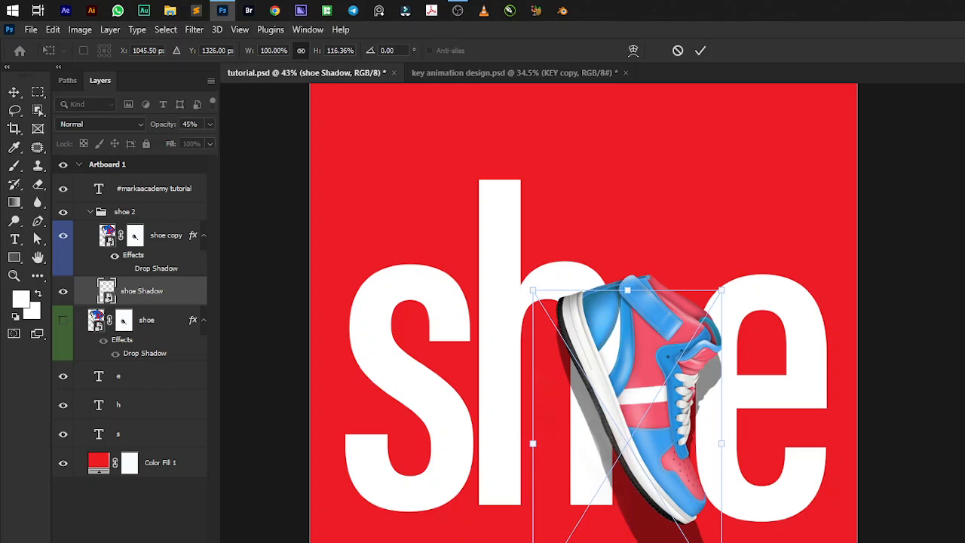
pyautogui.press('Return')
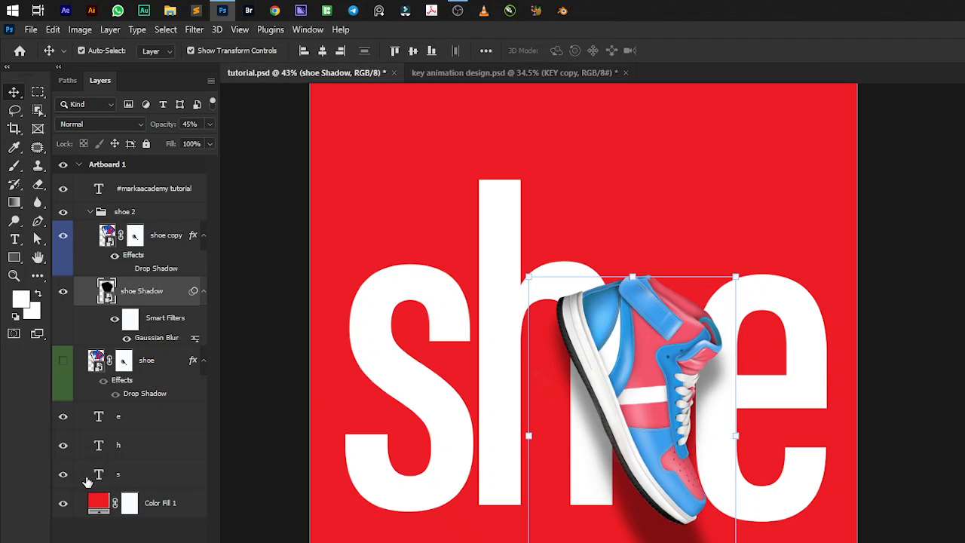
# Add a new empty layer and bring it to the top of Artboard 1, above the #markaacademy tutorial text.
pyautogui.hotkey('ctrl', 'shift', 'alt', 'n')
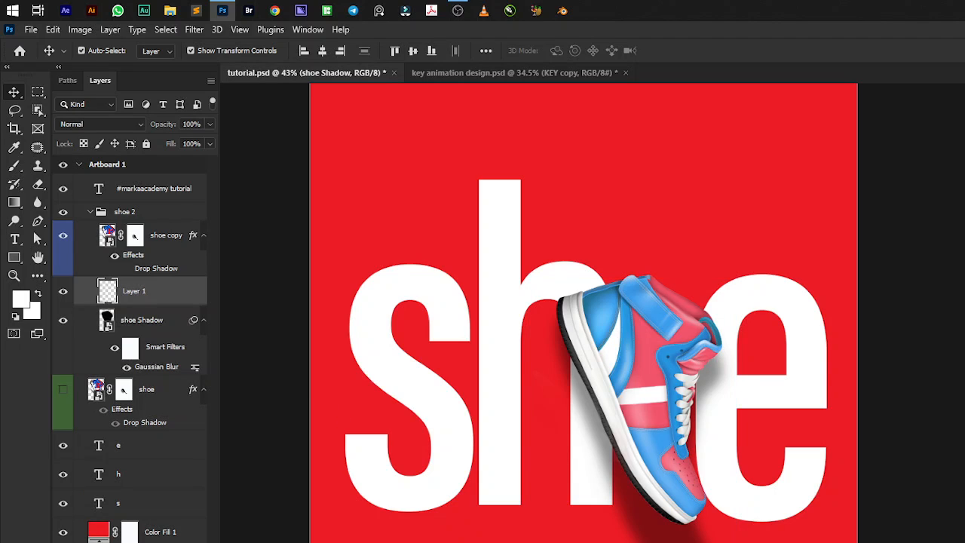
pyautogui.hotkey('ctrl', ']')
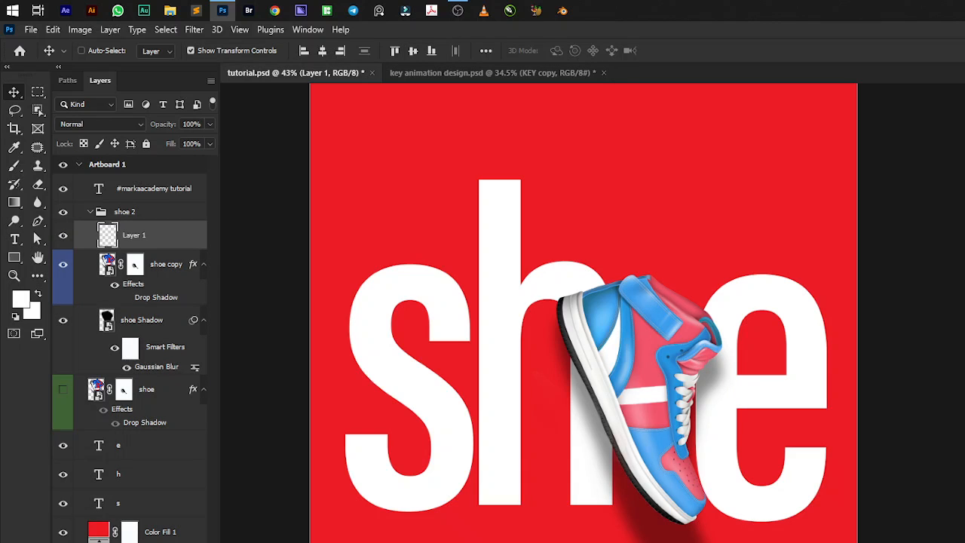
pyautogui.hotkey('ctrl', 'shift', ']')
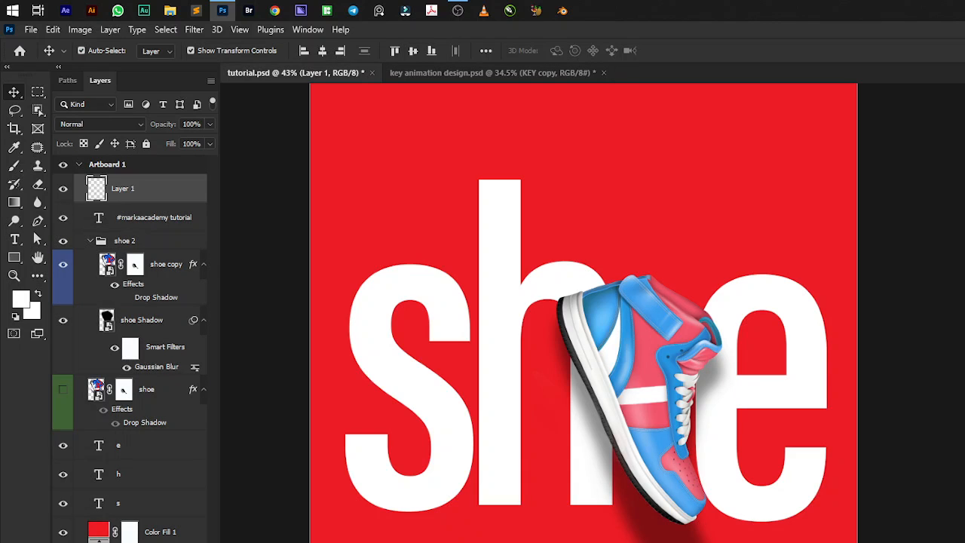
# Paint white light-direction lines on Layer 1 with a 30 px brush, running from the upper-right of the artboard to an arrowhead at the shoe.
pyautogui.press('b')
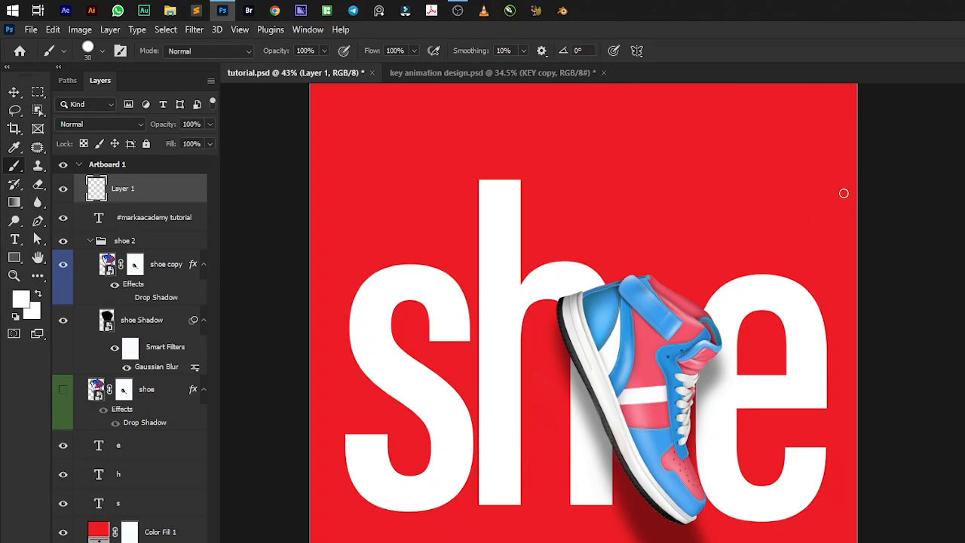
pyautogui.click(836, 171)
pyautogui.keyDown('shift'); pyautogui.click(754, 275); pyautogui.keyUp('shift')
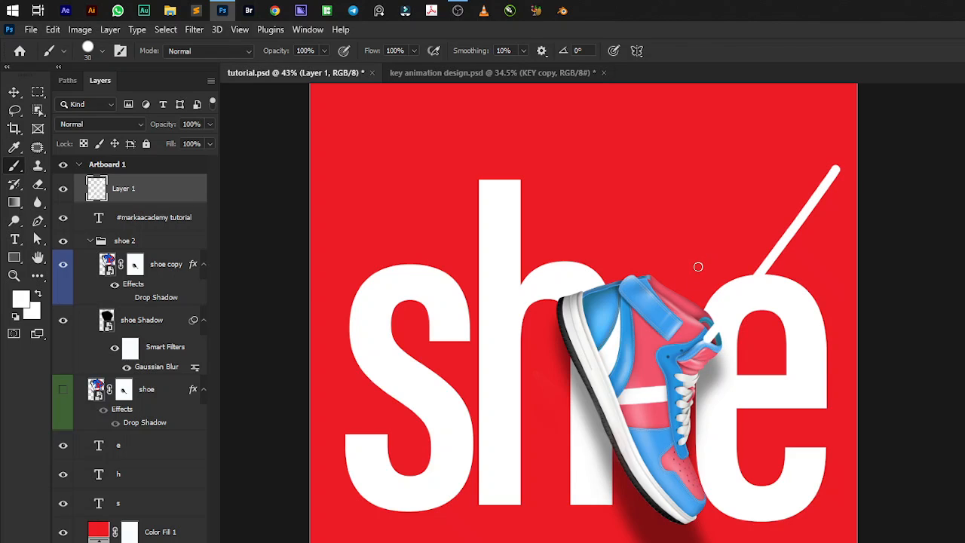
pyautogui.moveTo(697, 256)
pyautogui.mouseDown()
pyautogui.moveTo(703, 340)
pyautogui.moveTo(781, 319)
pyautogui.mouseUp()
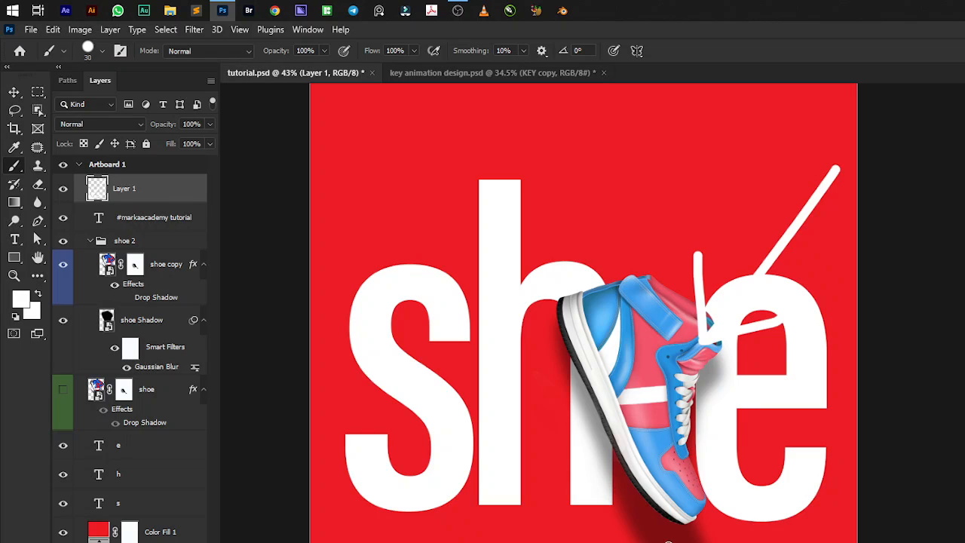
pyautogui.press('v')
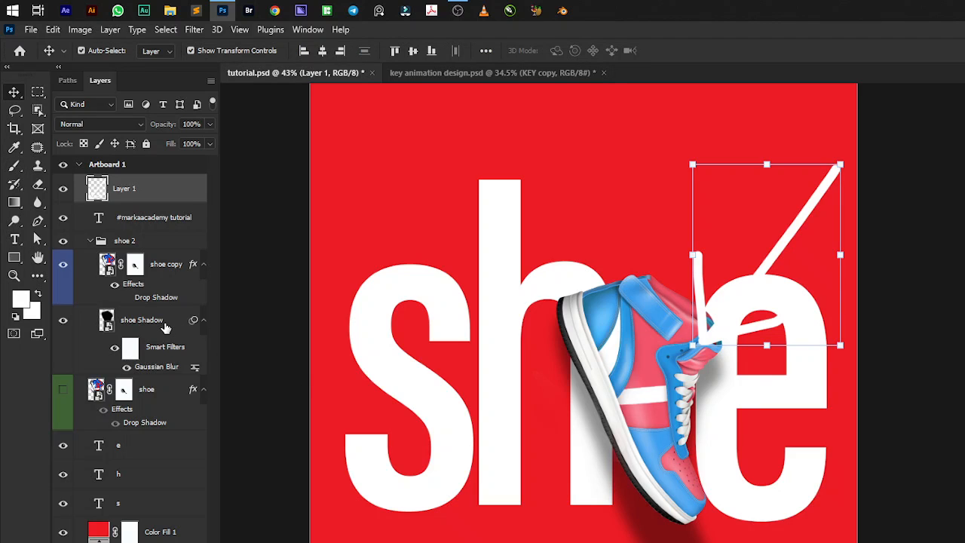
# Check the opacity of the shoe Shadow layer and leave no layer selected.
pyautogui.click(166, 324)
pyautogui.moveTo(168, 125); pyautogui.dragTo(161, 129)
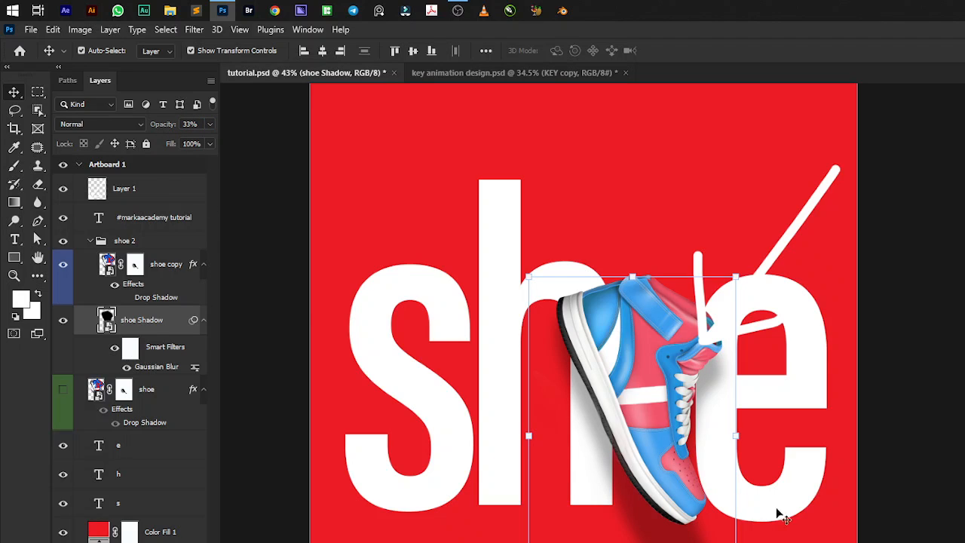
pyautogui.click(912, 453)
pyautogui.click(859, 482)
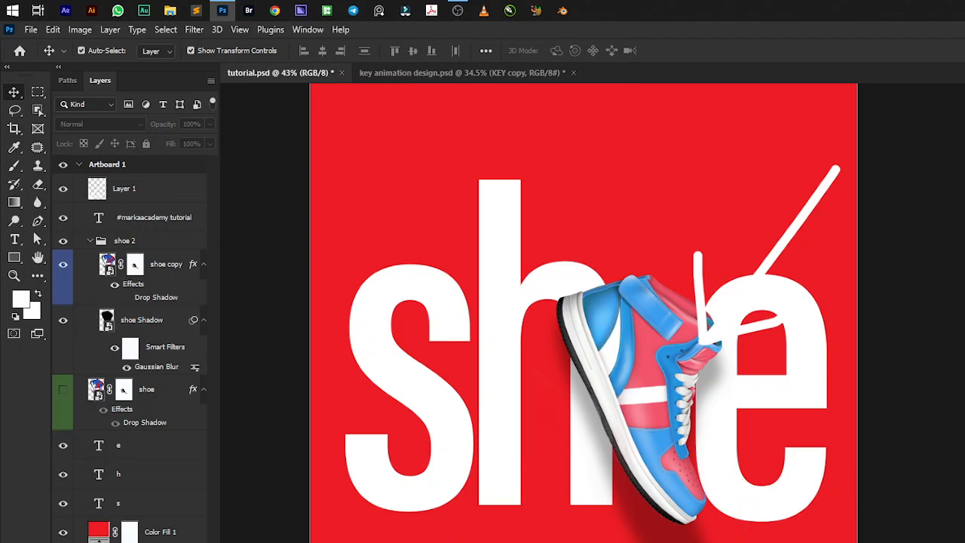
# Show the shoe layer instead of the shoe 2 group and set its drop shadow to 33% opacity and 137 px distance.
pyautogui.click(63, 240)
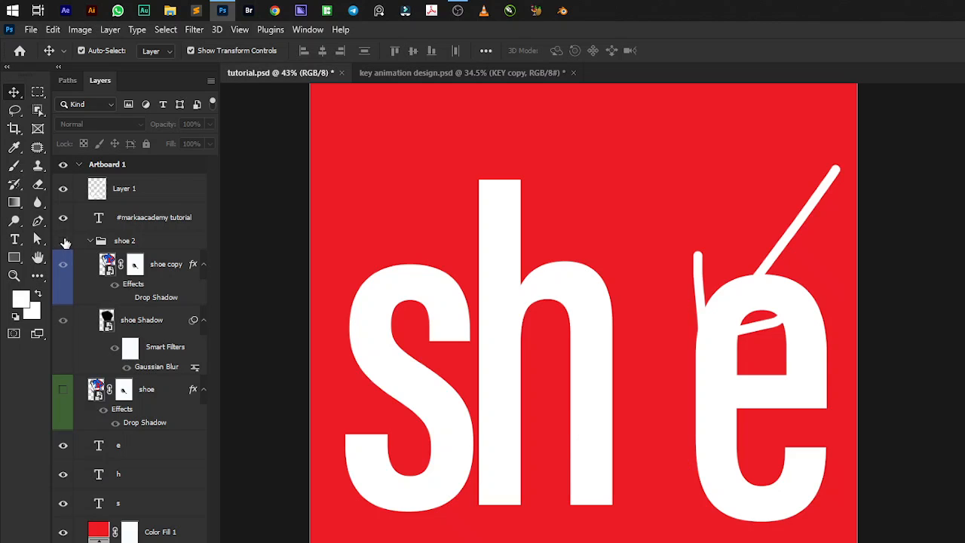
pyautogui.click(62, 389)
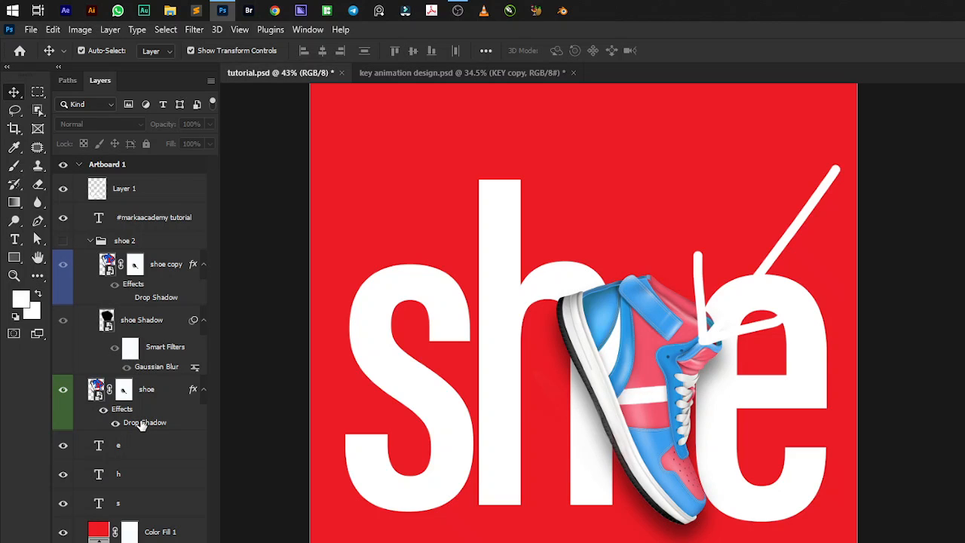
pyautogui.click(141, 424)
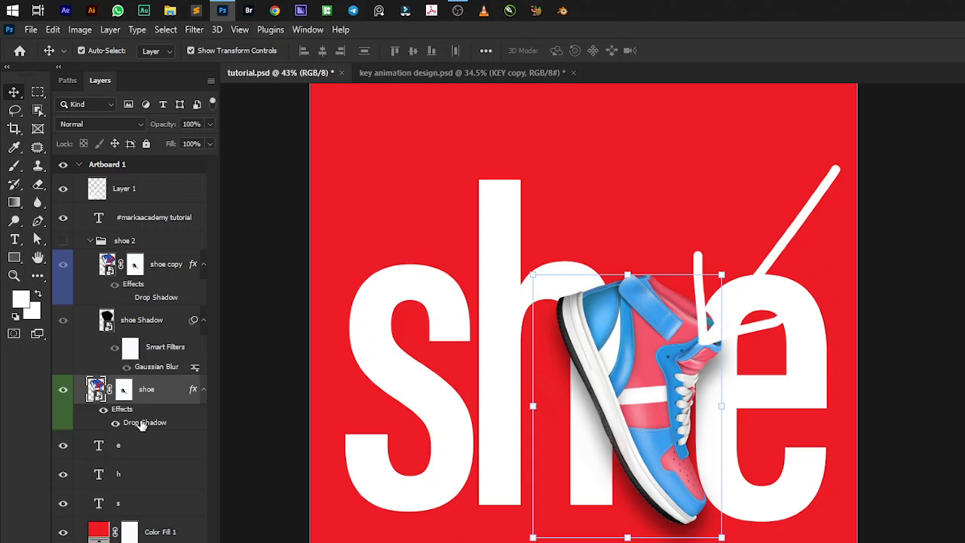
pyautogui.doubleClick(142, 424)
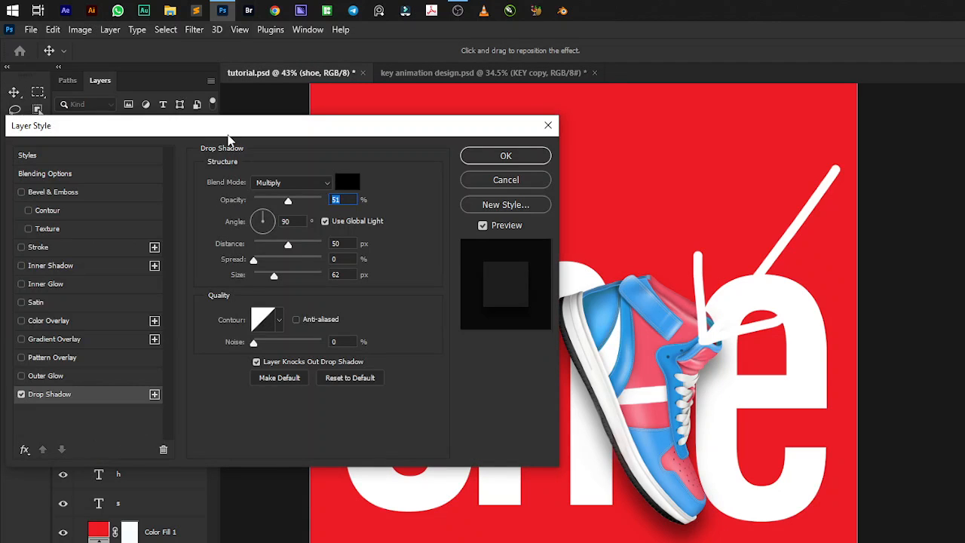
pyautogui.moveTo(229, 138); pyautogui.dragTo(227, 93)
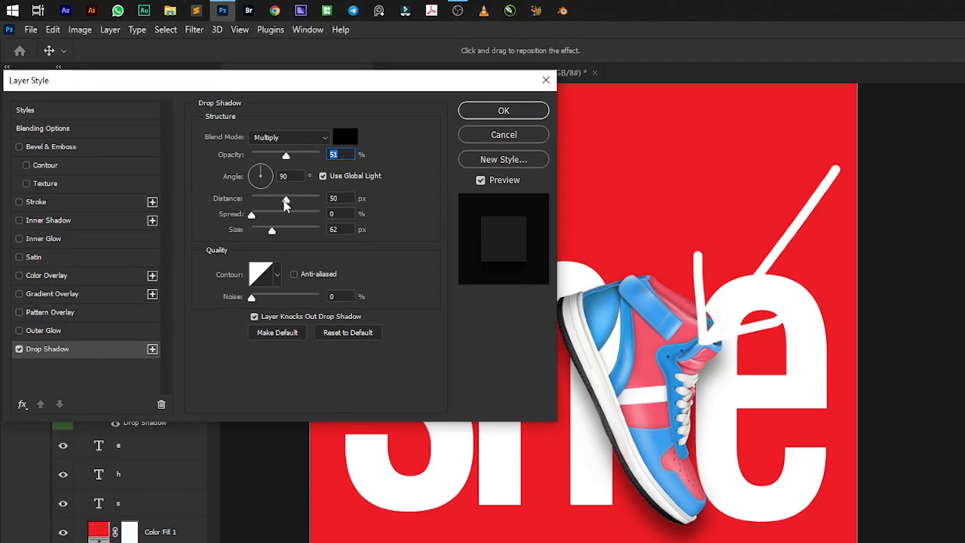
pyautogui.moveTo(285, 201); pyautogui.dragTo(313, 198)
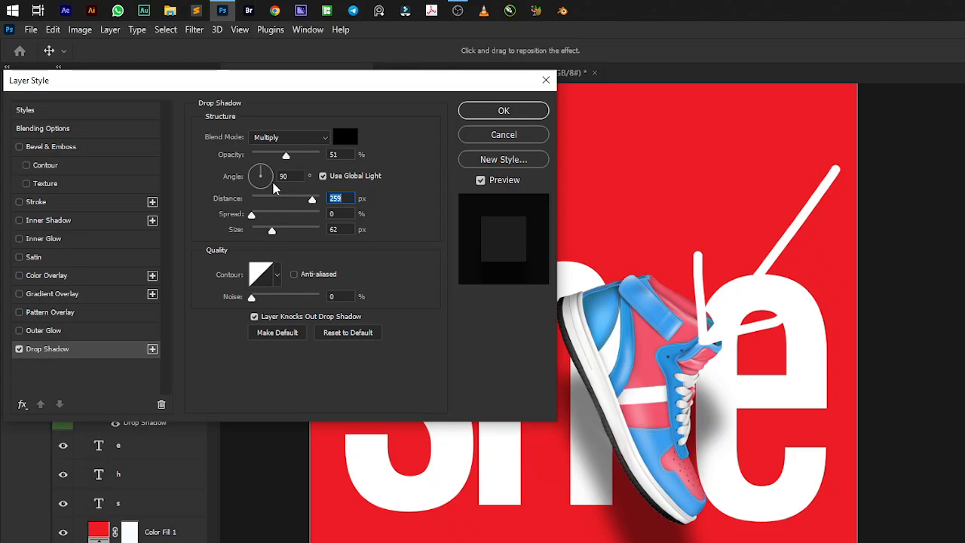
pyautogui.moveTo(286, 156); pyautogui.dragTo(276, 161)
pyautogui.moveTo(312, 200); pyautogui.dragTo(308, 202)
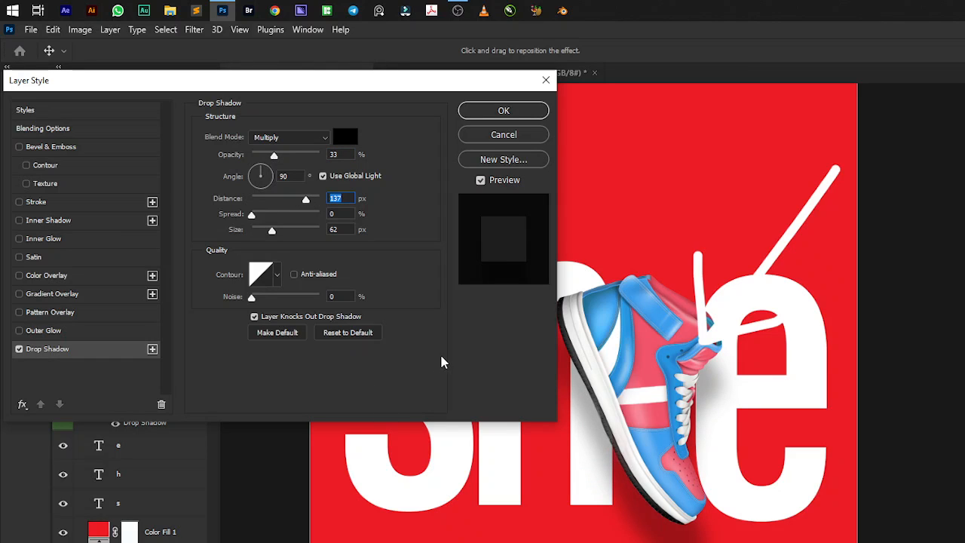
pyautogui.click(503, 111)
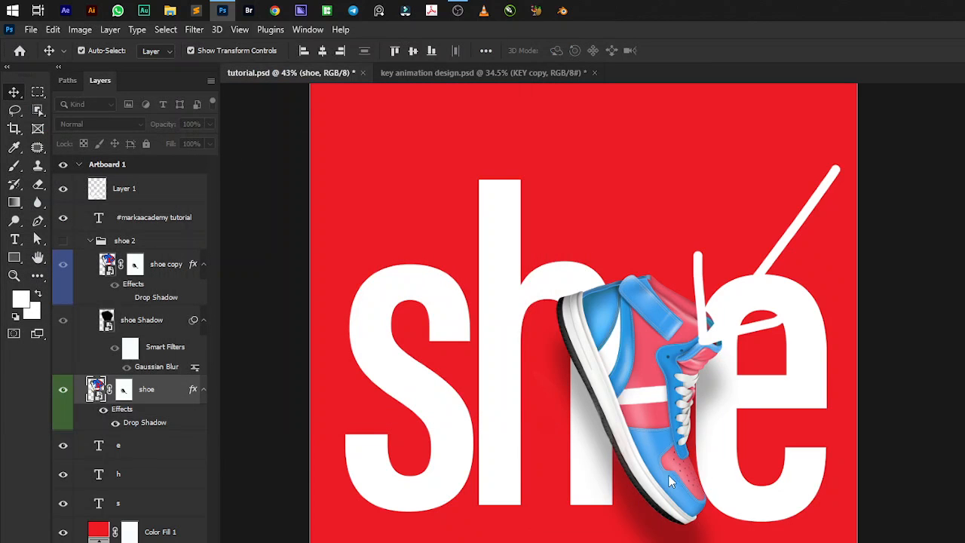
pyautogui.click(933, 472)
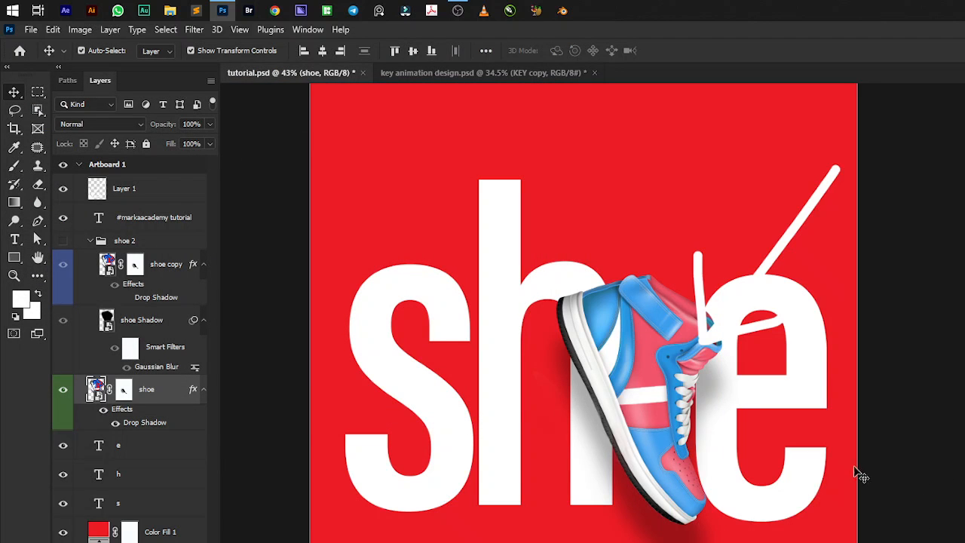
# Hide Layer 1 with the white brush strokes to view the shoe and letters without them.
pyautogui.scroll(-1, 564, 498)
pyautogui.scroll(-1, 567, 503)
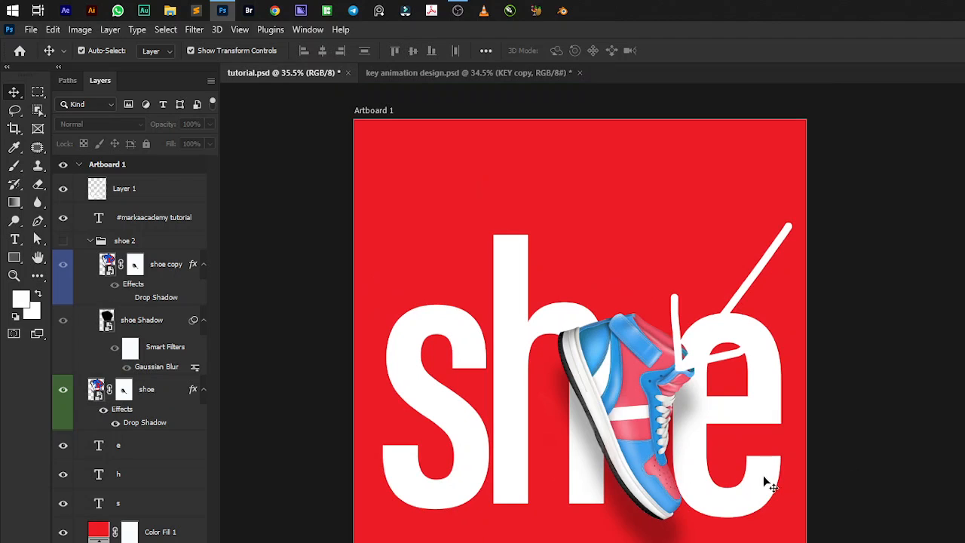
pyautogui.scroll(-1, 617, 527)
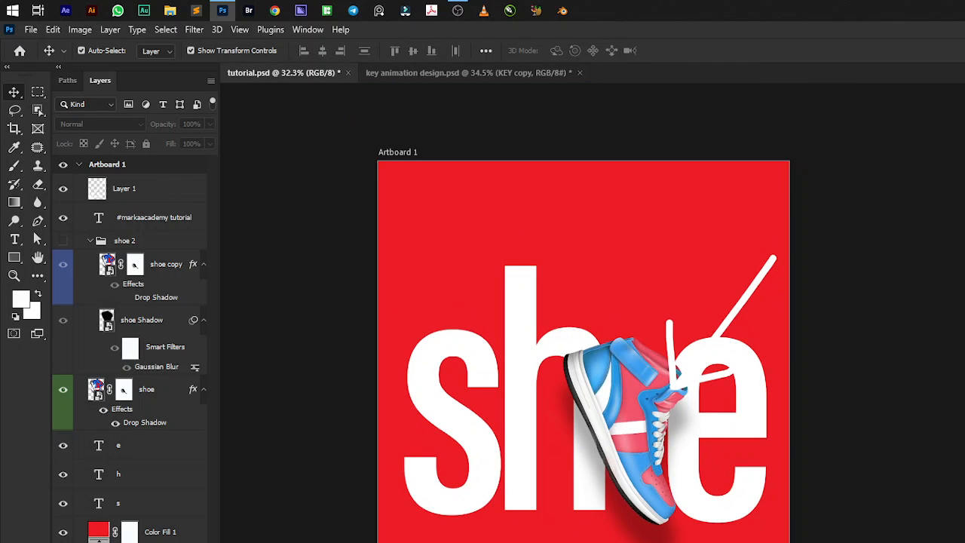
pyautogui.scroll(-1, 676, 441)
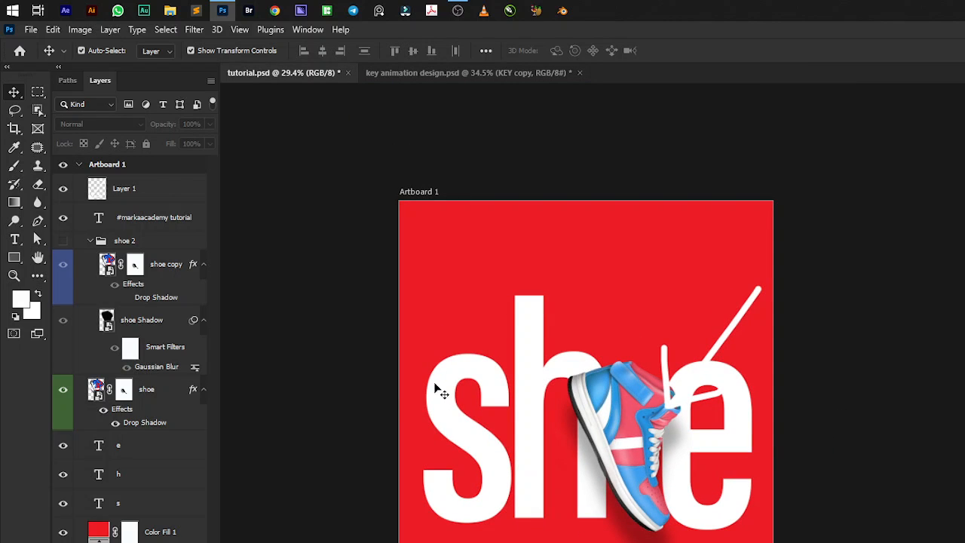
pyautogui.click(64, 189)
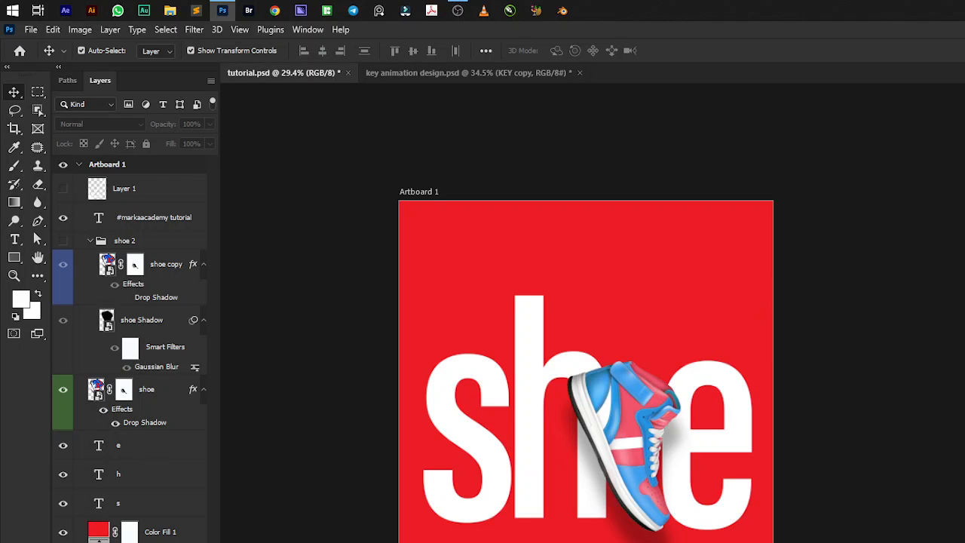
pyautogui.scroll(-1, 631, 330)
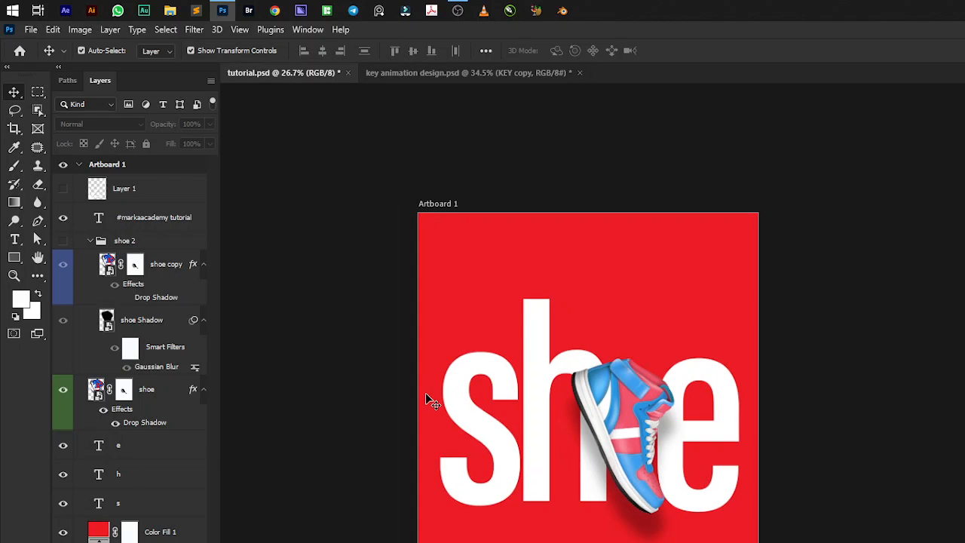
pyautogui.scroll(1, 427, 393)
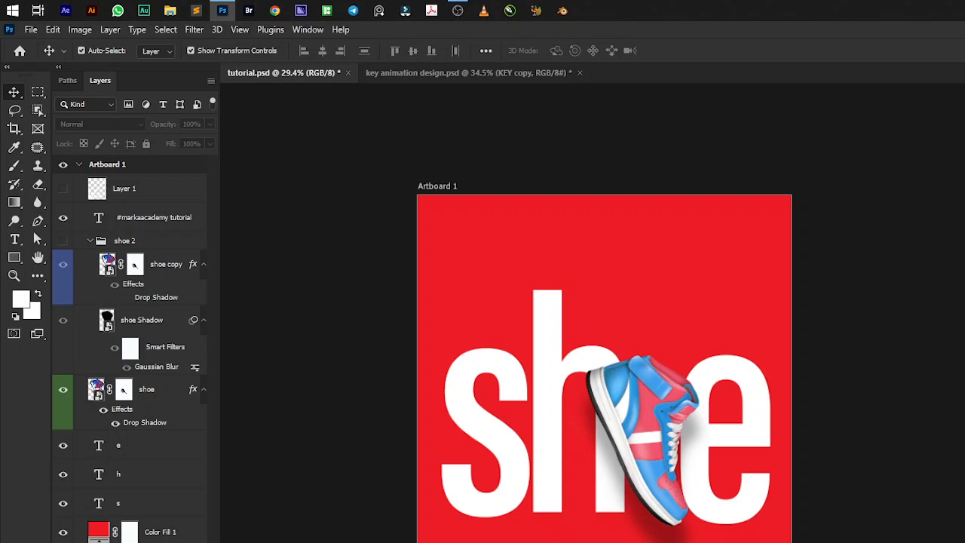
# Add a dark navy solid color fill layer (H 227, S 87, B 34) and place it directly beneath the s text layer.
pyautogui.click(162, 542)
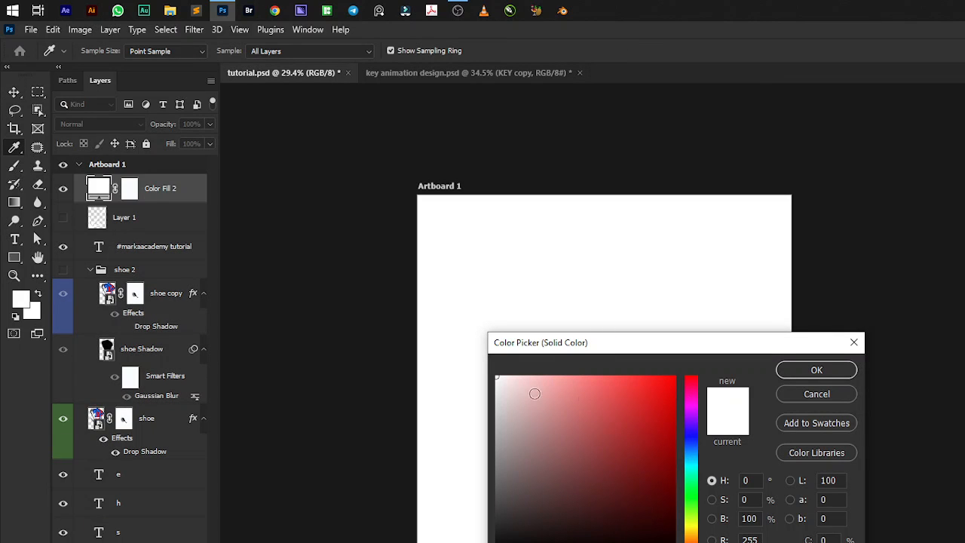
pyautogui.moveTo(629, 414); pyautogui.dragTo(596, 495)
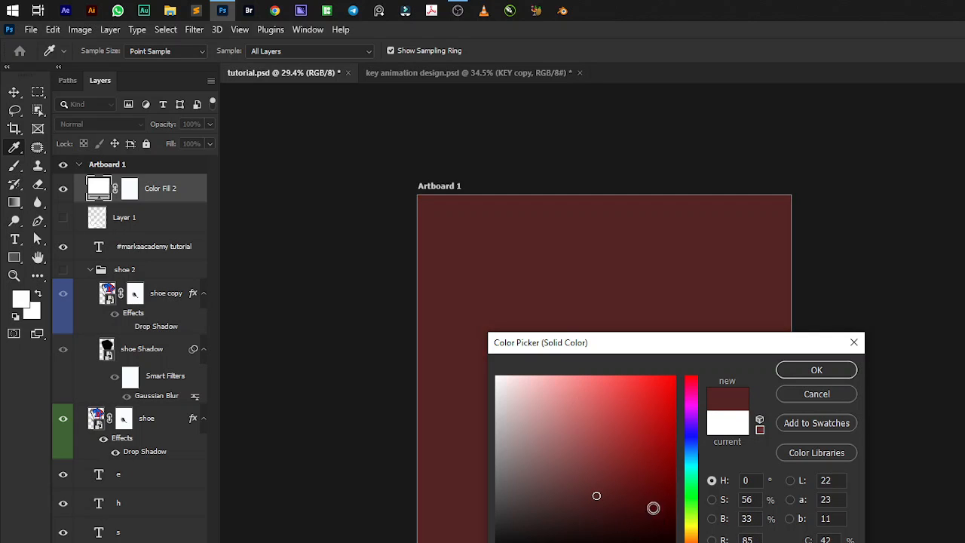
pyautogui.moveTo(692, 527)
pyautogui.mouseDown()
pyautogui.moveTo(694, 423)
pyautogui.moveTo(694, 446)
pyautogui.moveTo(648, 470)
pyautogui.moveTo(651, 496)
pyautogui.mouseUp()
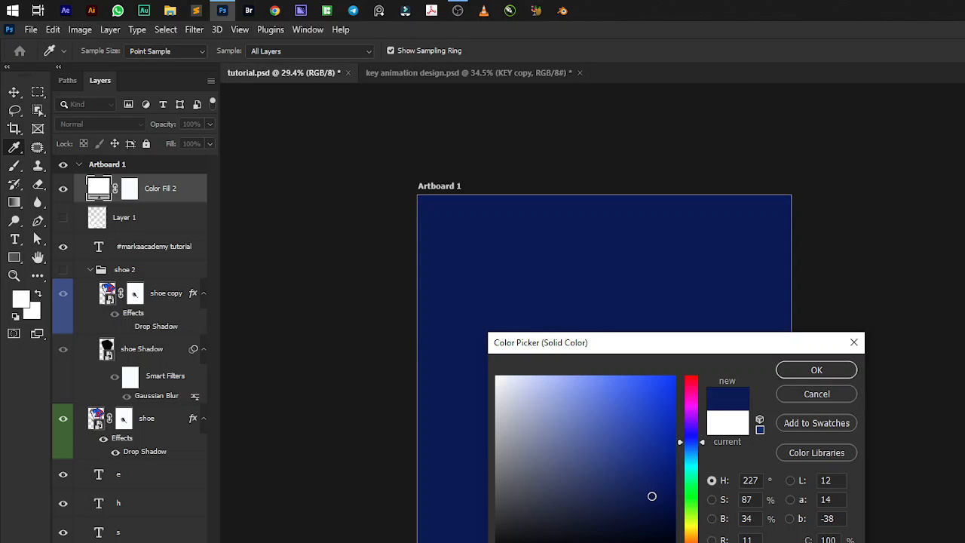
pyautogui.click(786, 369)
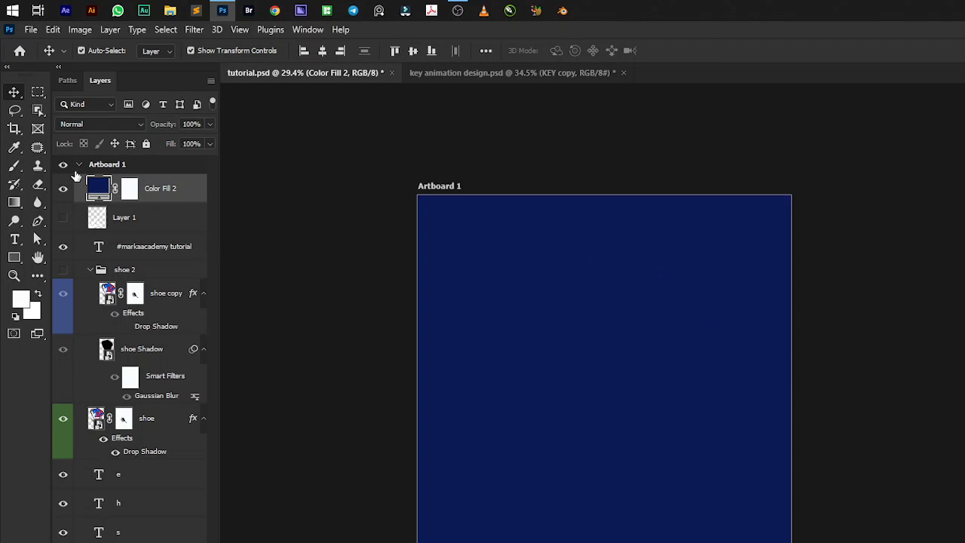
pyautogui.moveTo(105, 191); pyautogui.dragTo(127, 538)
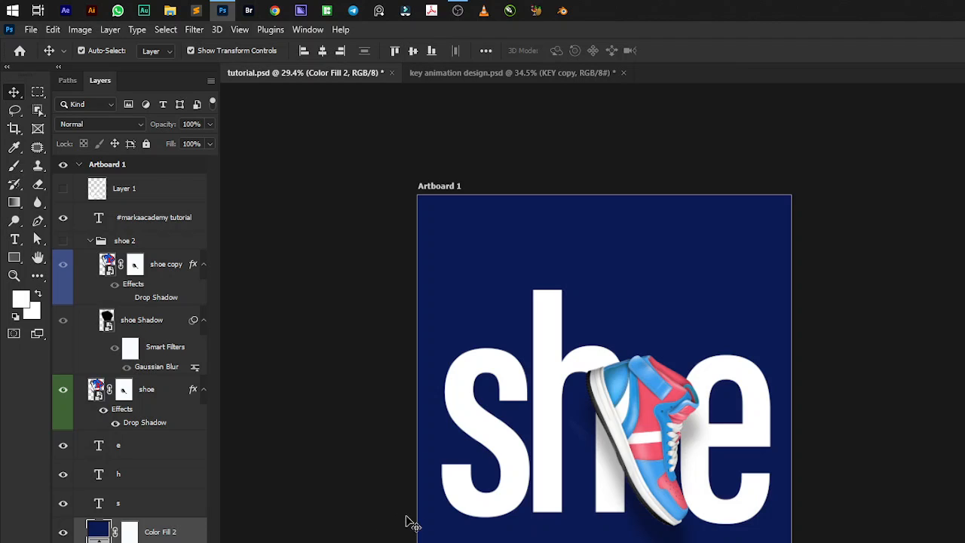
pyautogui.click(452, 411)
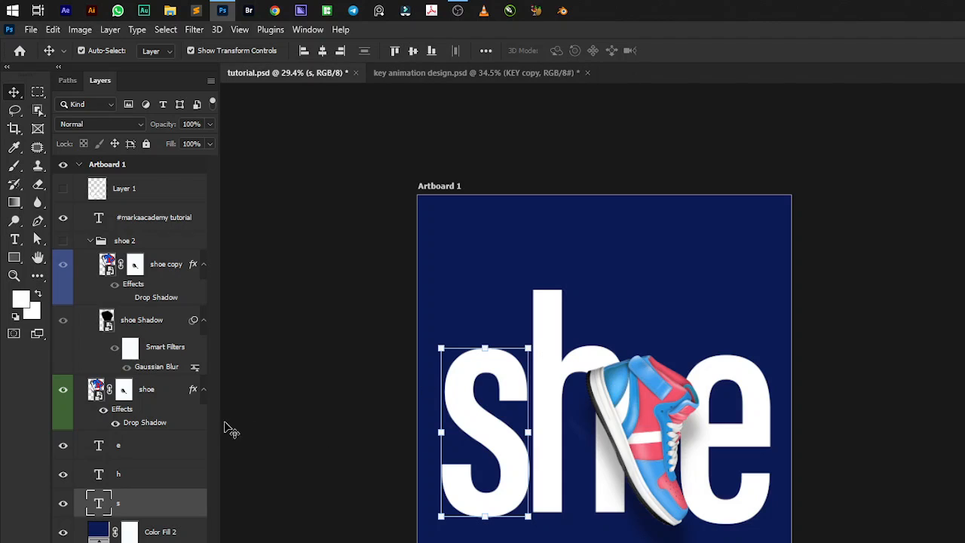
pyautogui.click(557, 366)
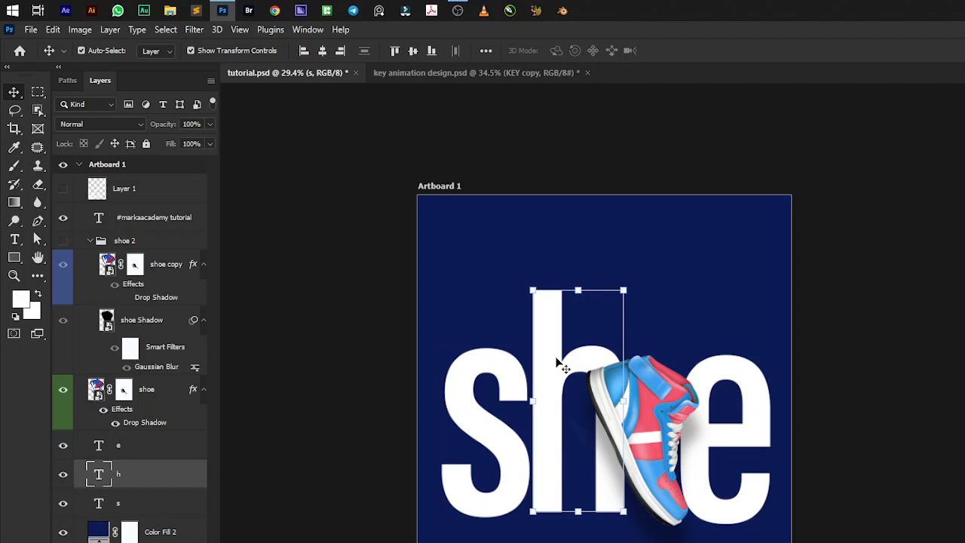
pyautogui.click(715, 376)
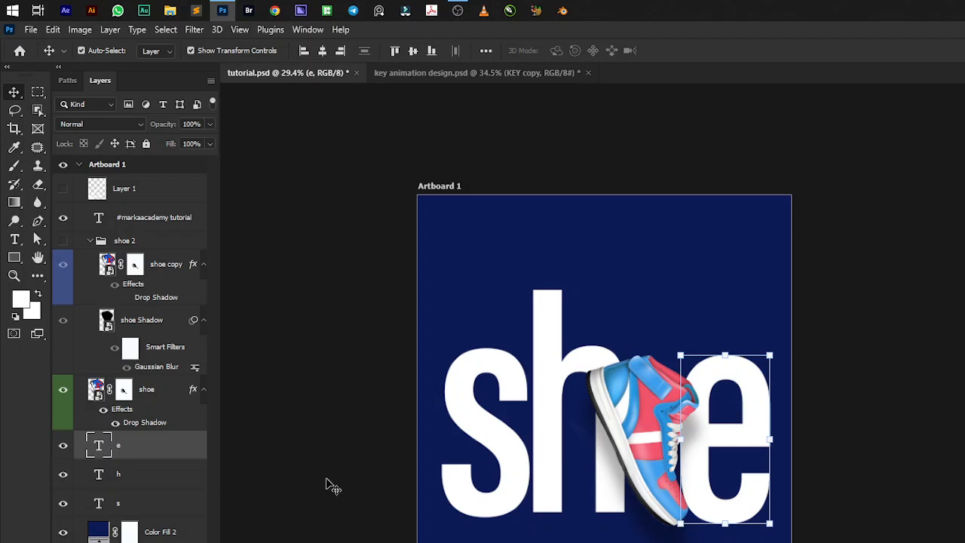
pyautogui.keyDown('shift'); pyautogui.click(542, 330); pyautogui.keyUp('shift')
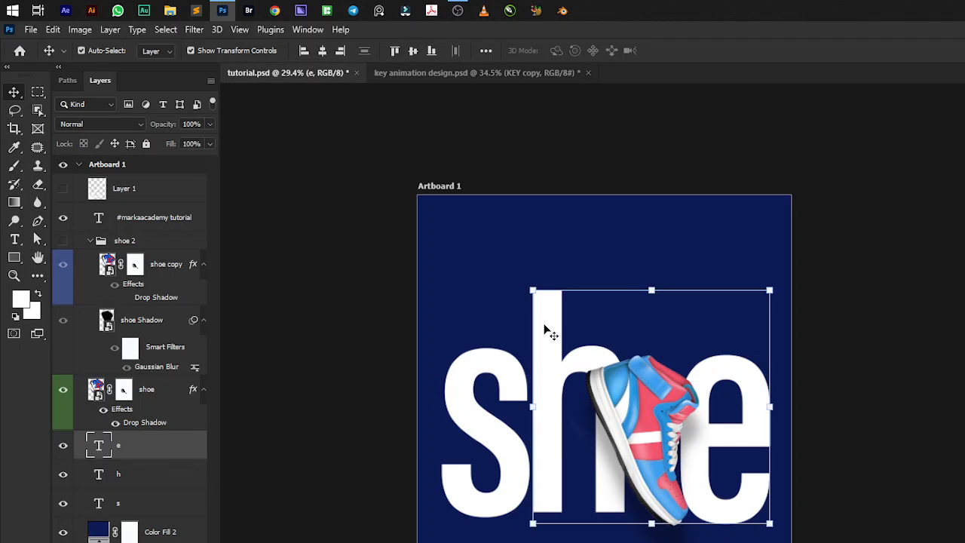
pyautogui.keyDown('shift'); pyautogui.click(475, 362); pyautogui.keyUp('shift')
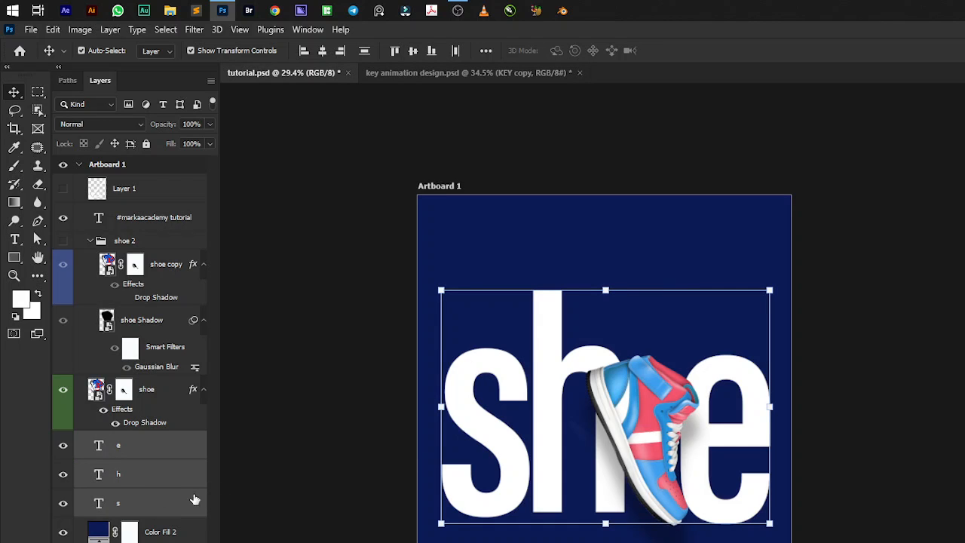
pyautogui.click(826, 388)
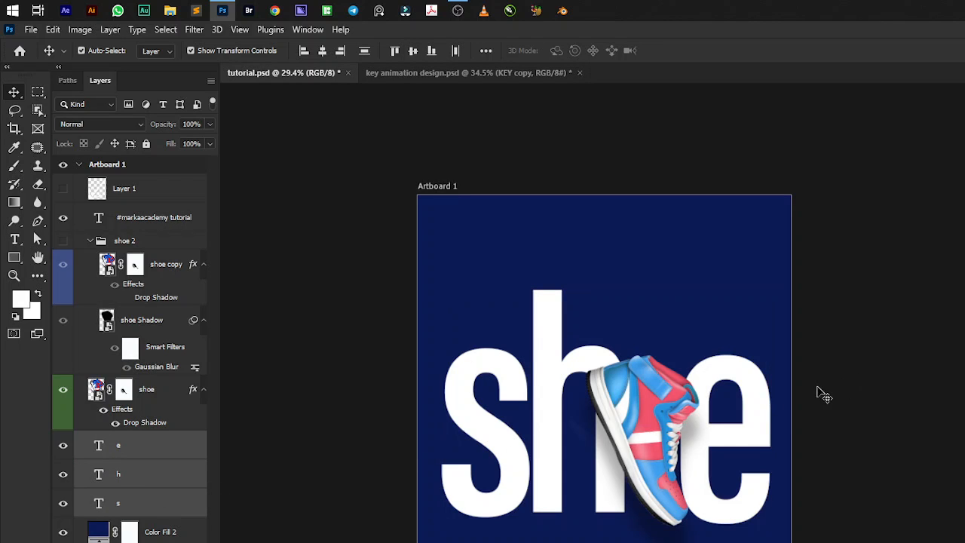
pyautogui.click(770, 413)
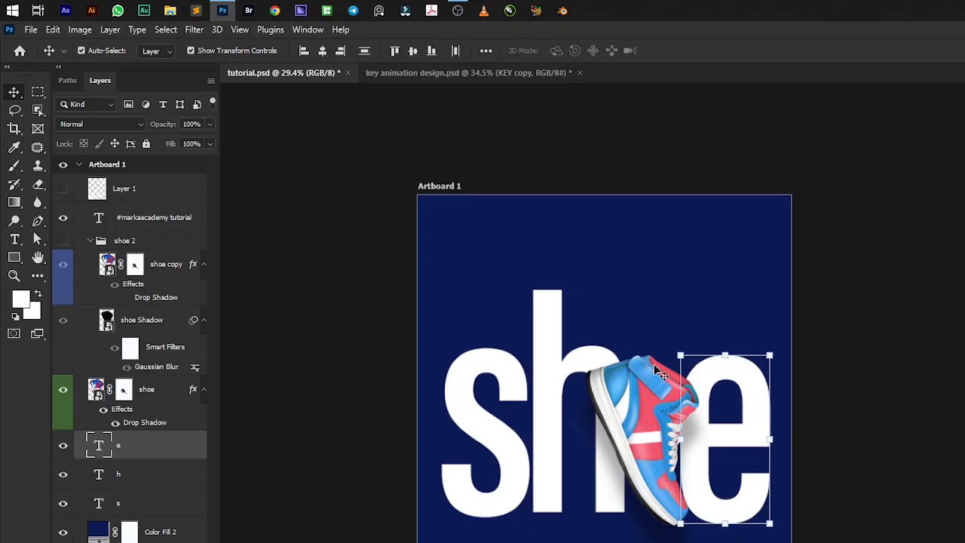
pyautogui.keyDown('shift'); pyautogui.click(555, 344); pyautogui.keyUp('shift')
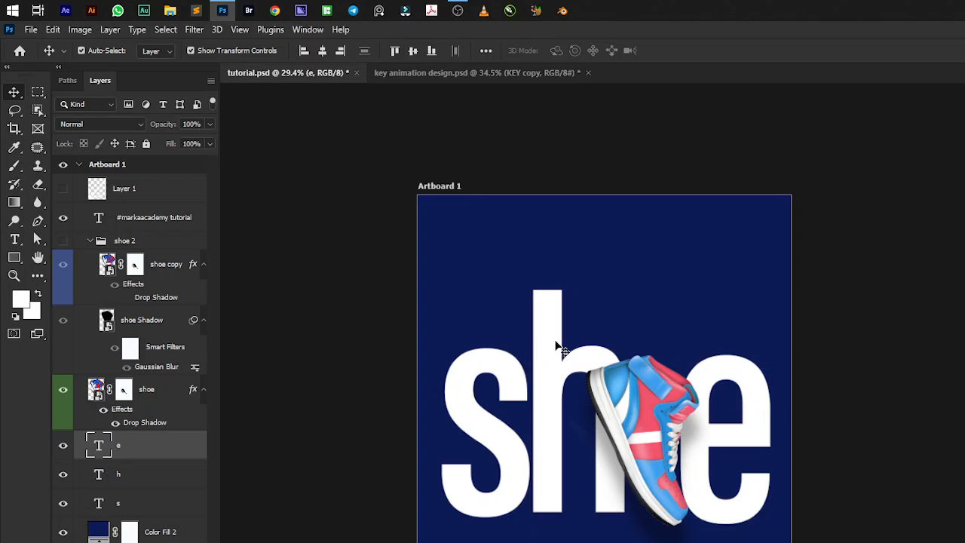
pyautogui.keyDown('shift'); pyautogui.click(465, 381); pyautogui.keyUp('shift')
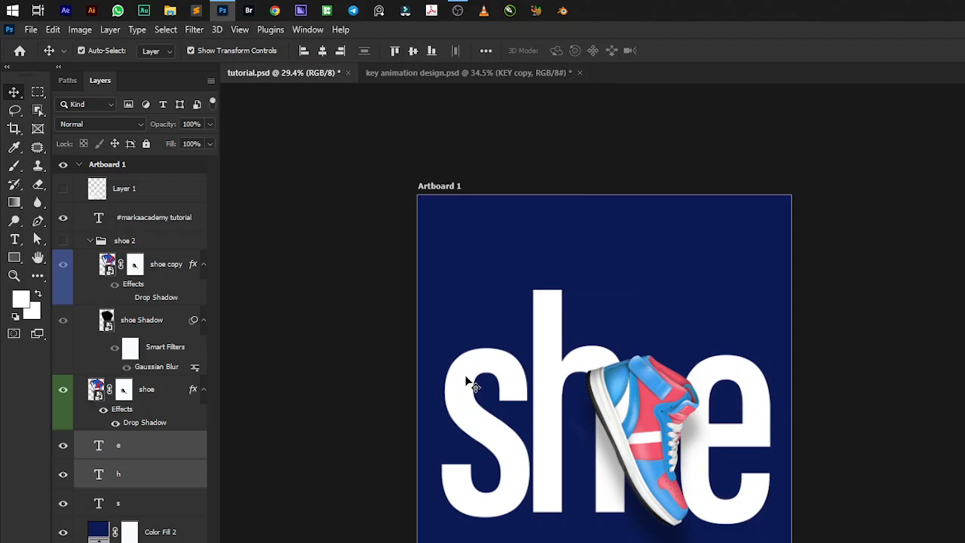
pyautogui.click(860, 371)
pyautogui.click(759, 402)
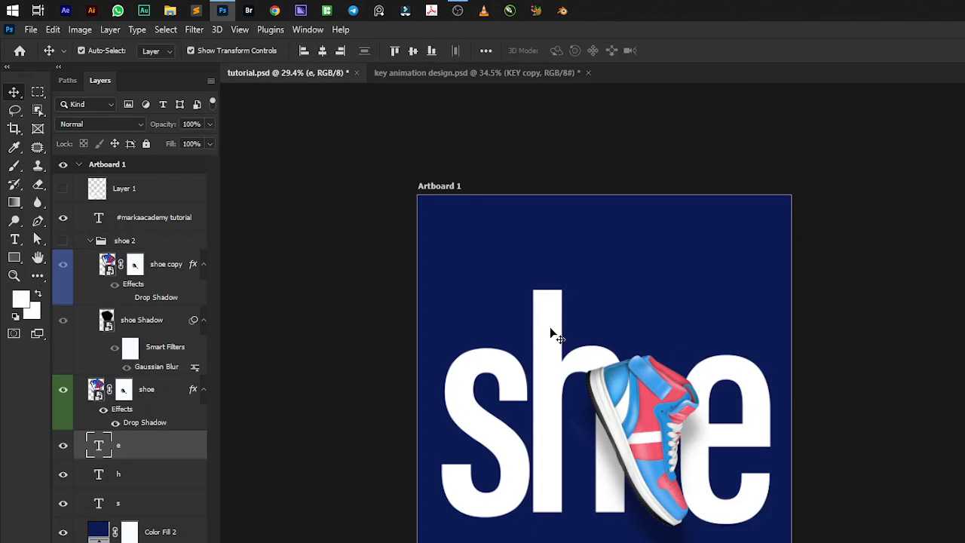
pyautogui.click(856, 386)
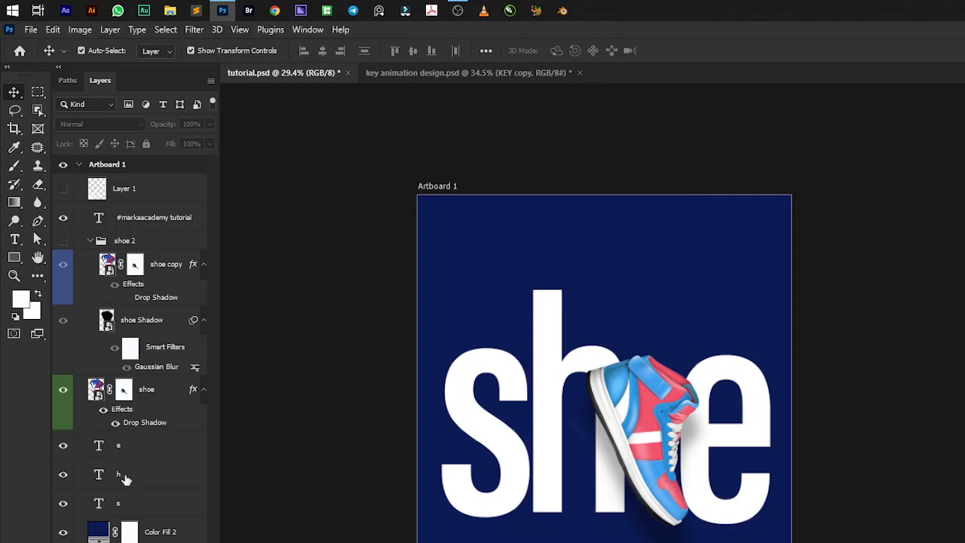
pyautogui.click(157, 507)
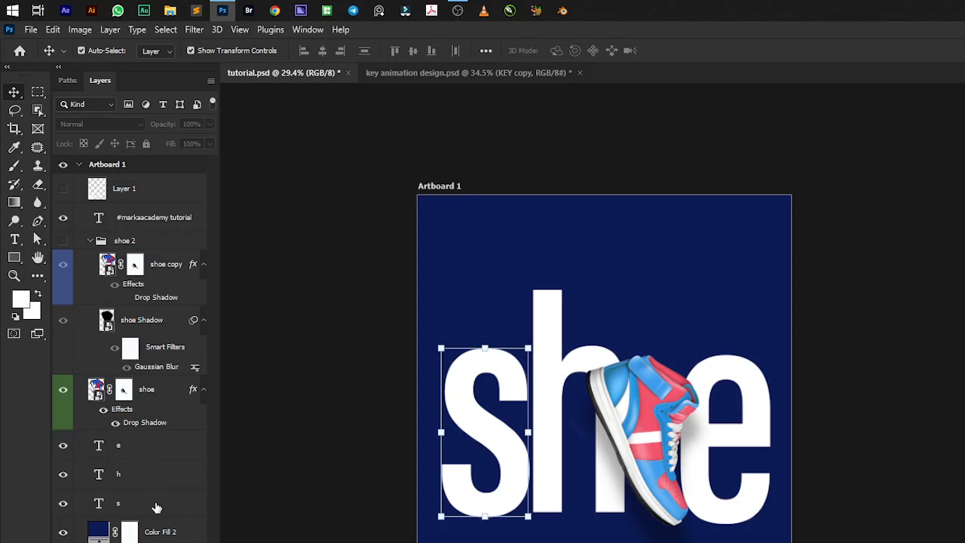
pyautogui.keyDown('ctrl'); pyautogui.click(137, 448); pyautogui.keyUp('ctrl')
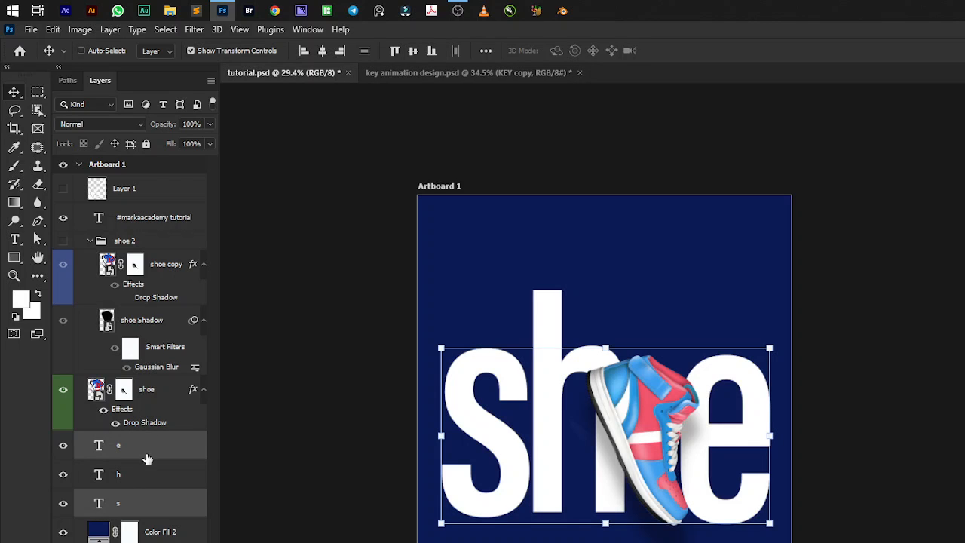
pyautogui.click(317, 437)
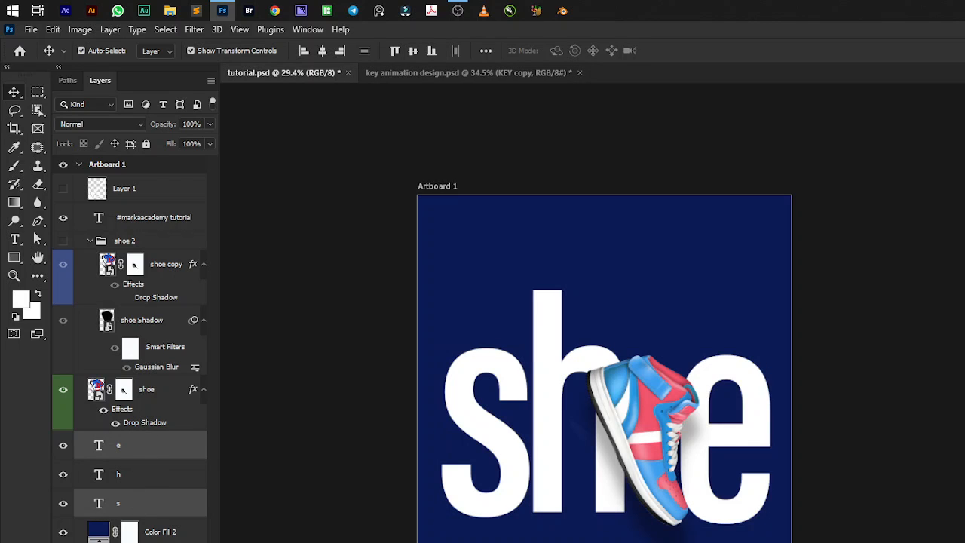
# Group the s, h and e text layers and name the group she.
pyautogui.click(137, 511)
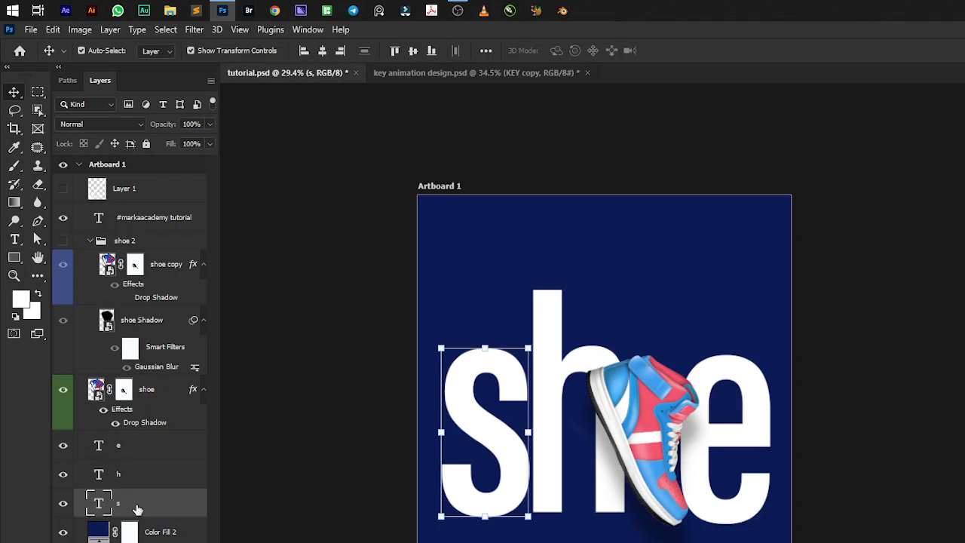
pyautogui.keyDown('shift'); pyautogui.click(149, 451); pyautogui.keyUp('shift')
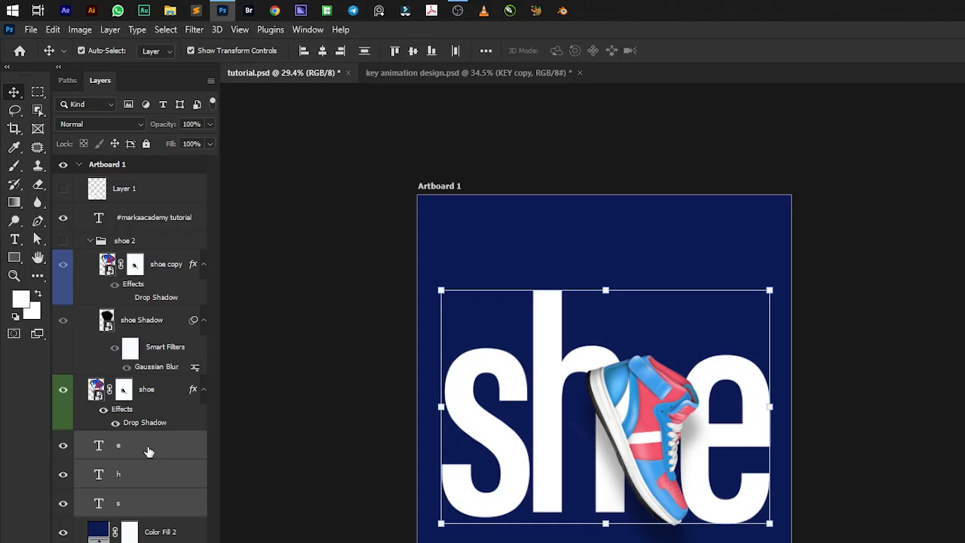
pyautogui.hotkey('ctrl', 'g')
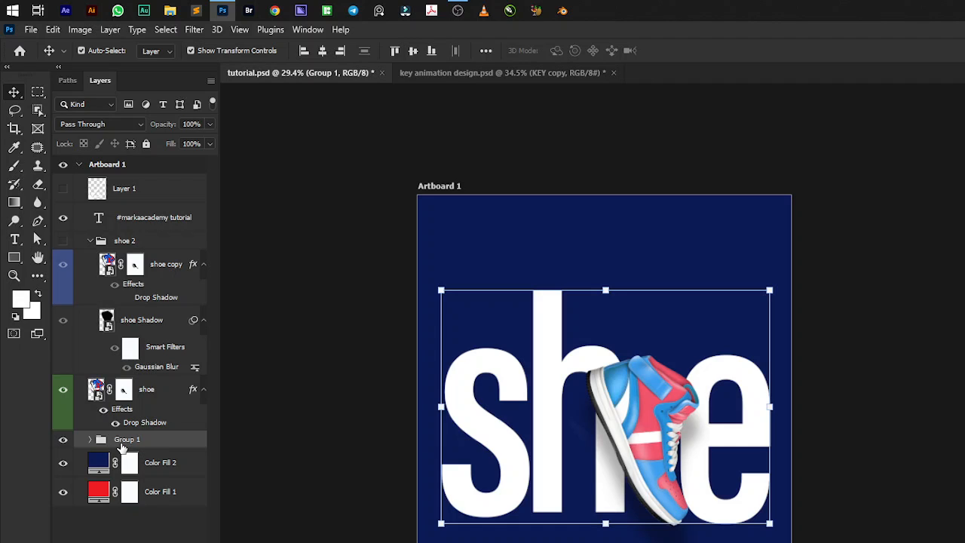
pyautogui.doubleClick(125, 440)
pyautogui.write('she')
pyautogui.press('Return')
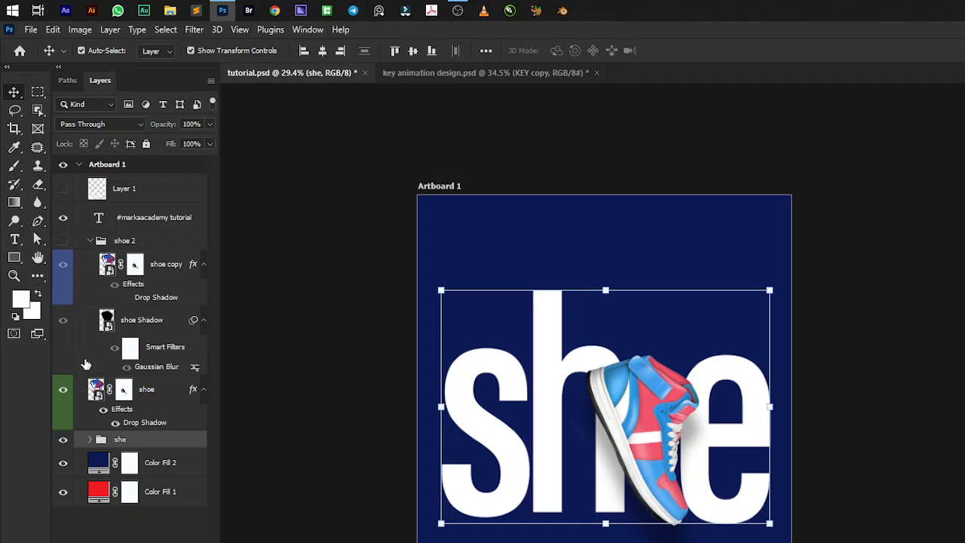
# Give the she group a Multiply inner shadow with 79% opacity, 66° angle without global light, 23 px distance, 0 choke and 29 px size.
pyautogui.click(91, 240)
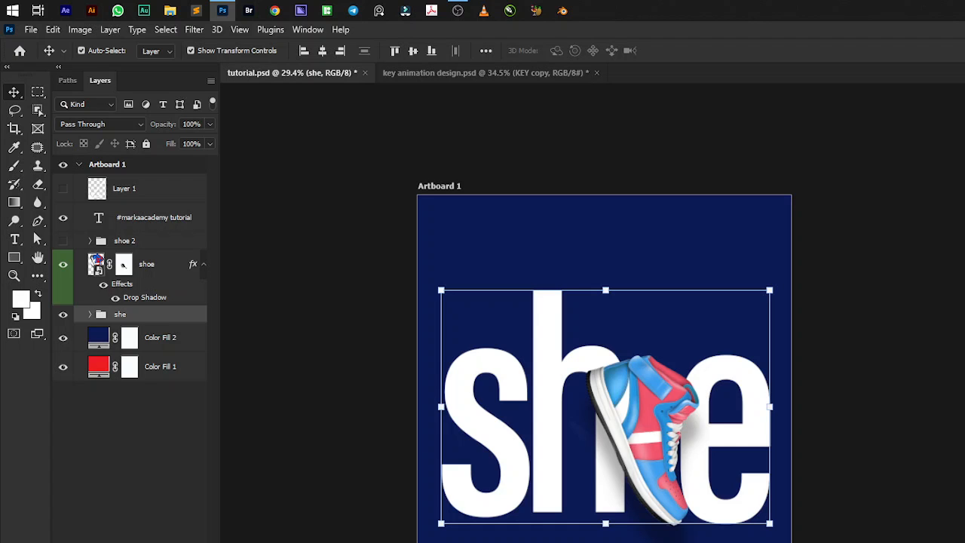
pyautogui.doubleClick(193, 314)
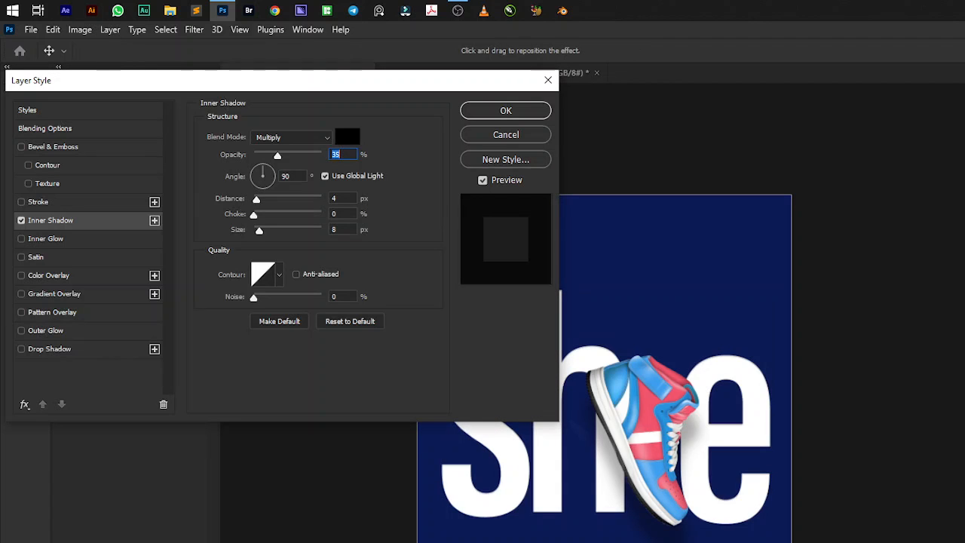
pyautogui.moveTo(256, 81); pyautogui.dragTo(963, 90)
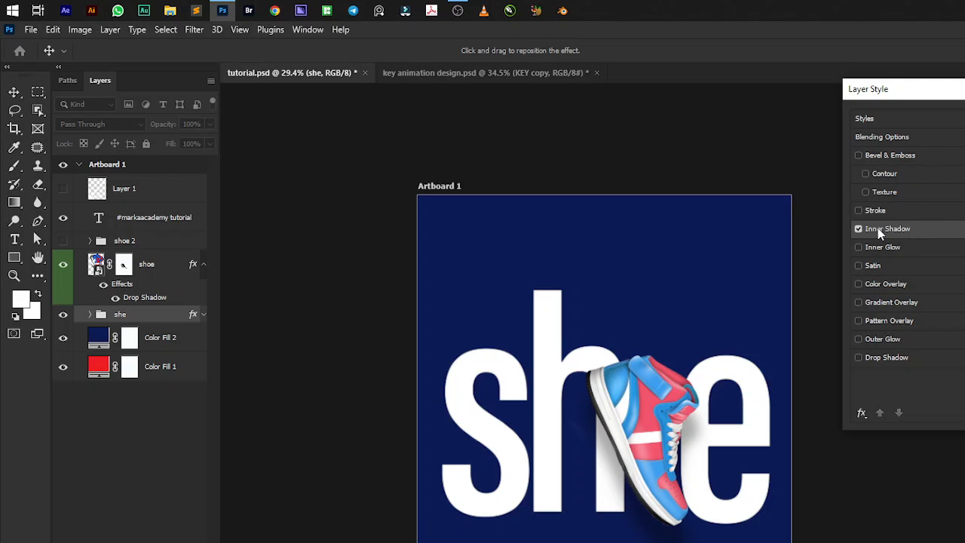
pyautogui.click(900, 358)
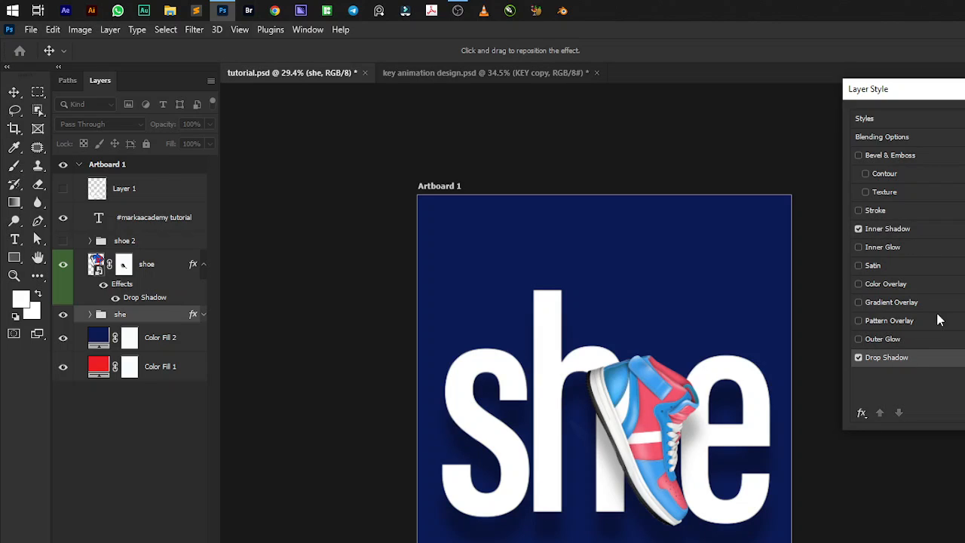
pyautogui.click(857, 357)
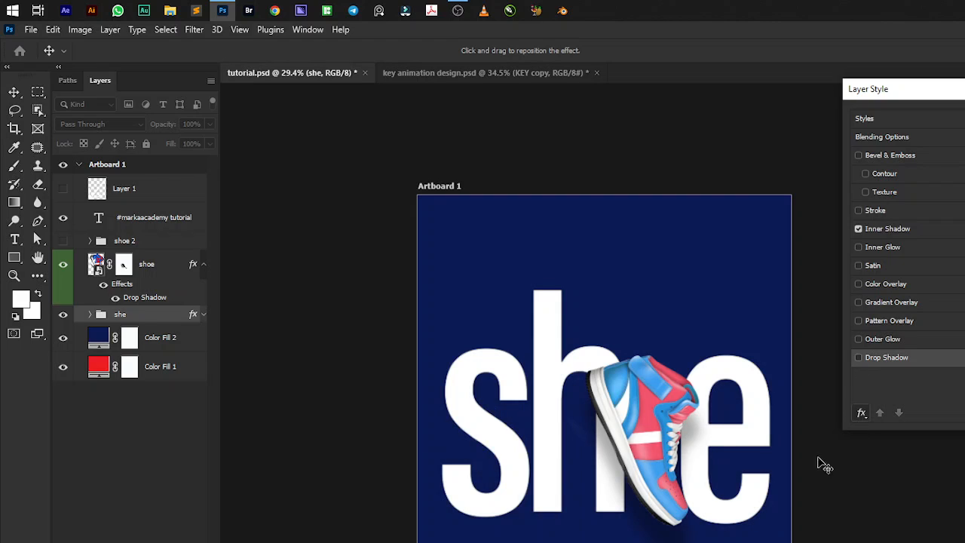
pyautogui.click(880, 229)
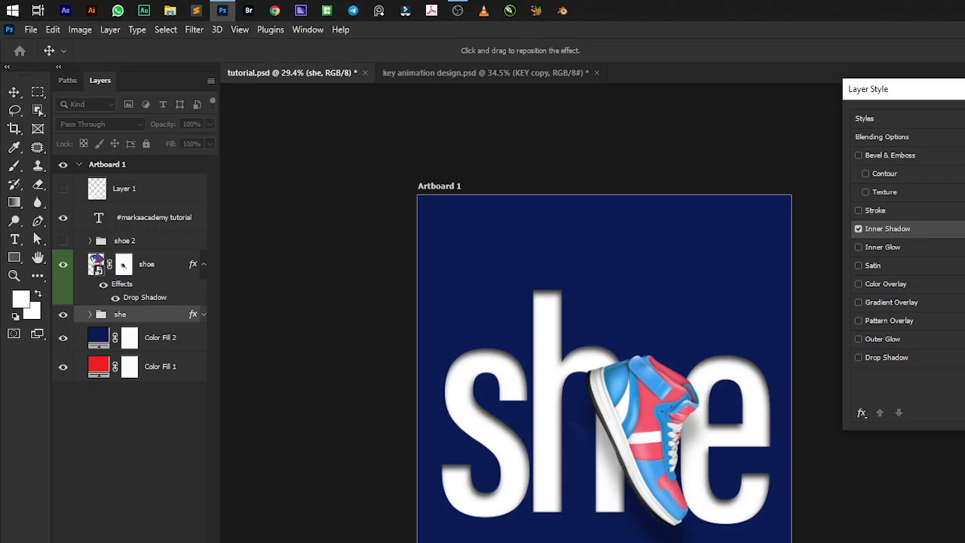
pyautogui.moveTo(964, 93); pyautogui.dragTo(849, 110)
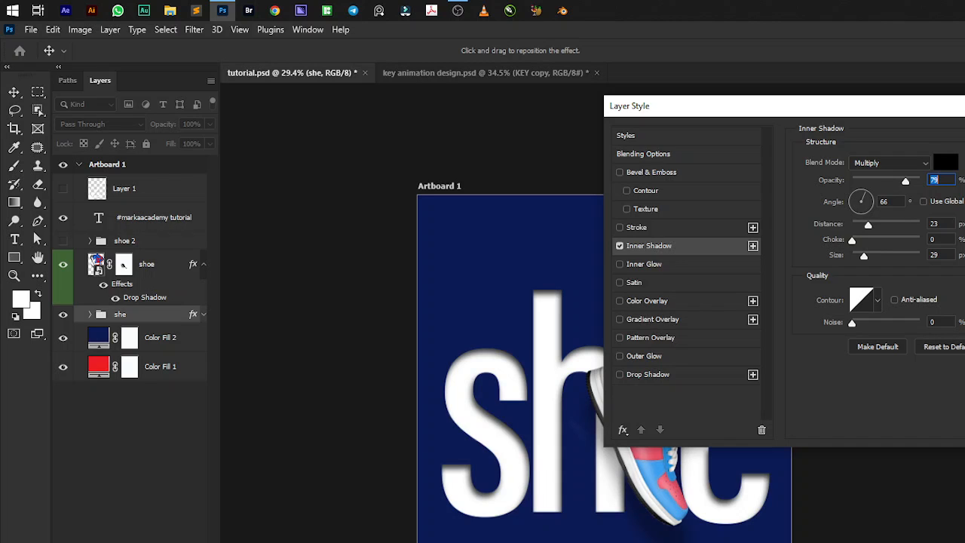
pyautogui.press('Return')
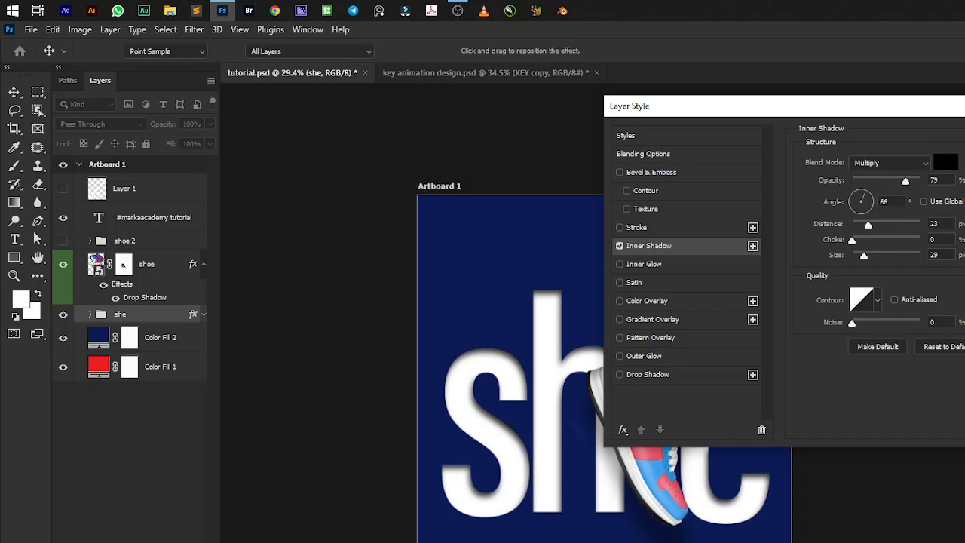
# Examine the she group's layer effects and the letter layers inside it, leaving the group collapsed.
pyautogui.keyDown('alt'); pyautogui.scroll(-2, 605, 332); pyautogui.keyUp('alt')
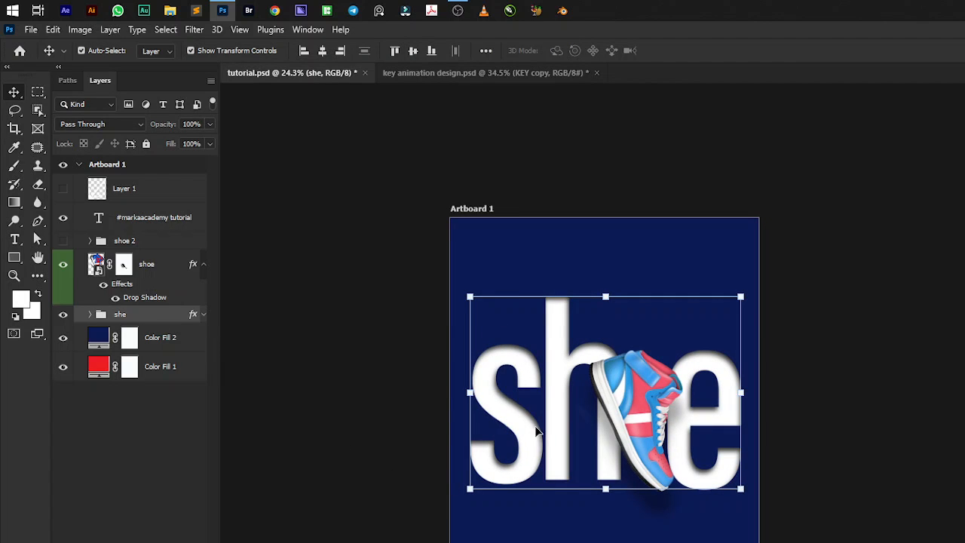
pyautogui.click(205, 316)
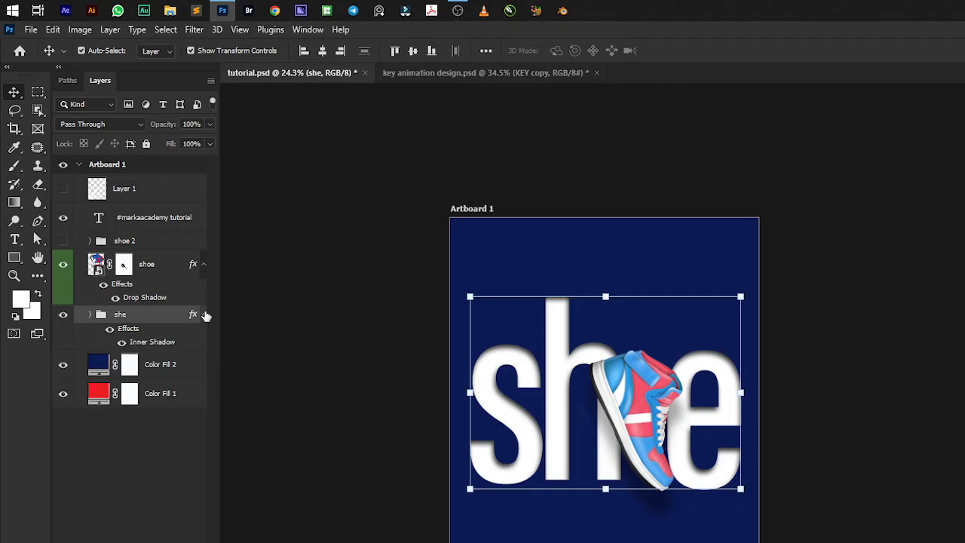
pyautogui.click(91, 315)
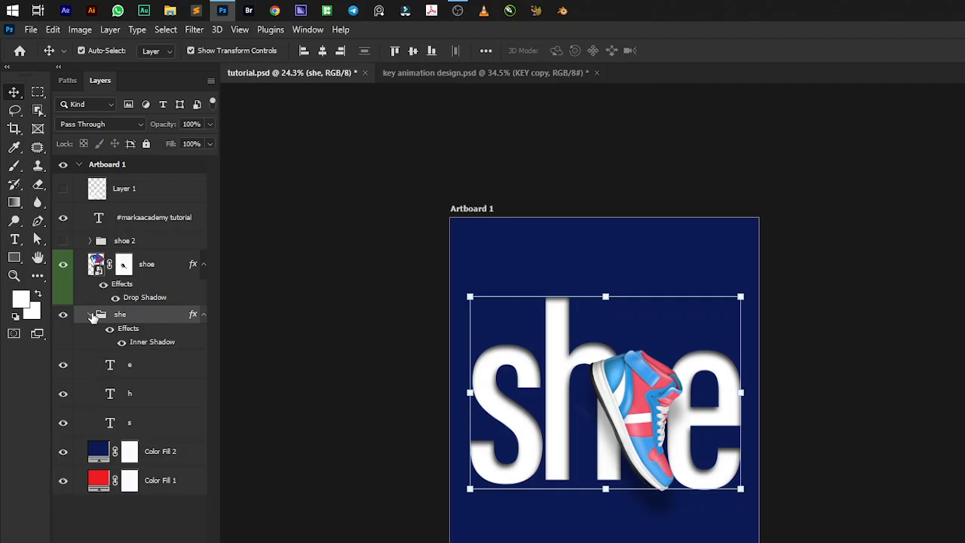
pyautogui.click(164, 373)
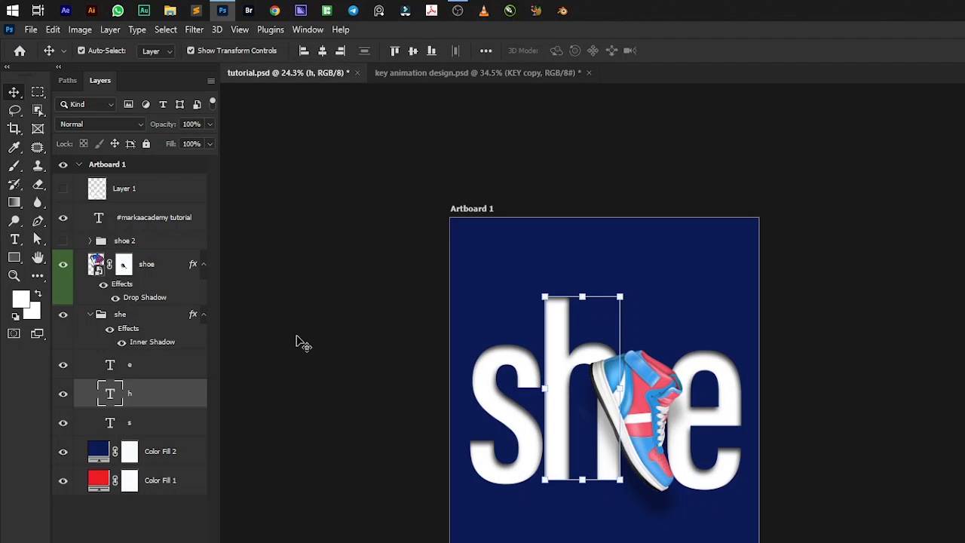
pyautogui.click(96, 316)
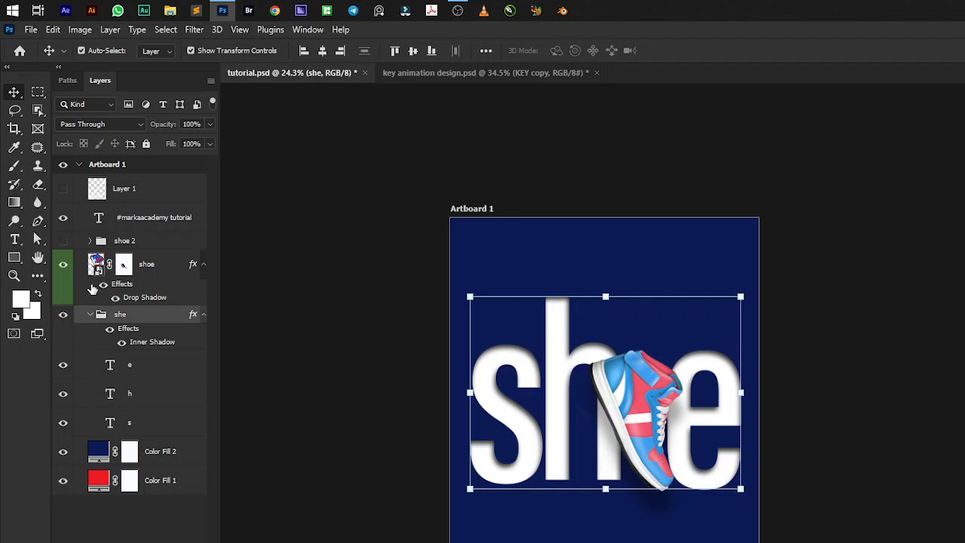
pyautogui.click(89, 314)
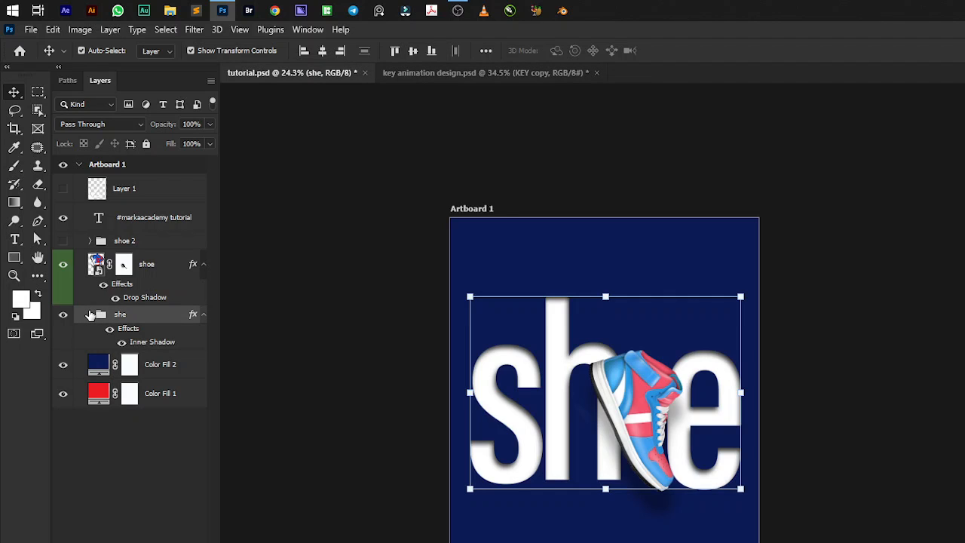
# Show the shoe 2 group instead of the shoe layer and leave no layer selected.
pyautogui.click(63, 264)
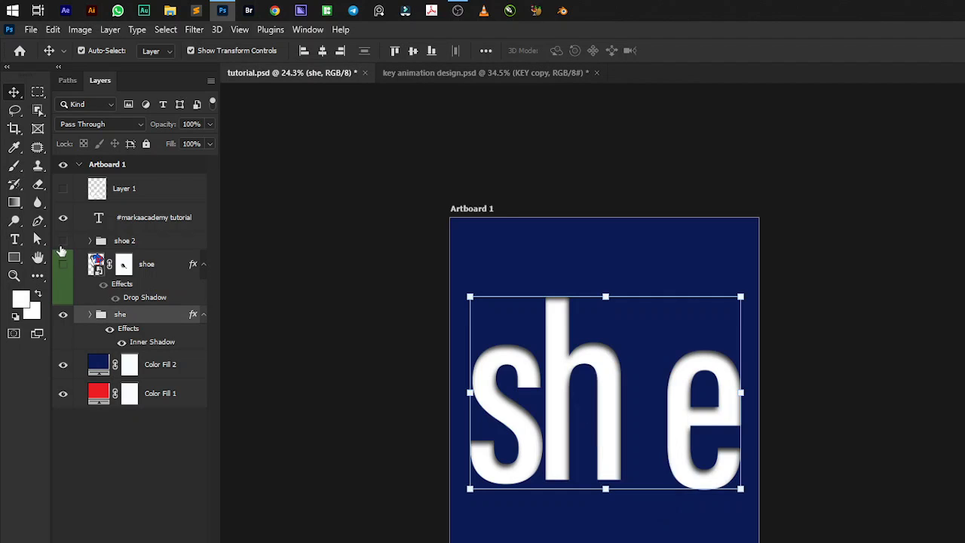
pyautogui.click(63, 241)
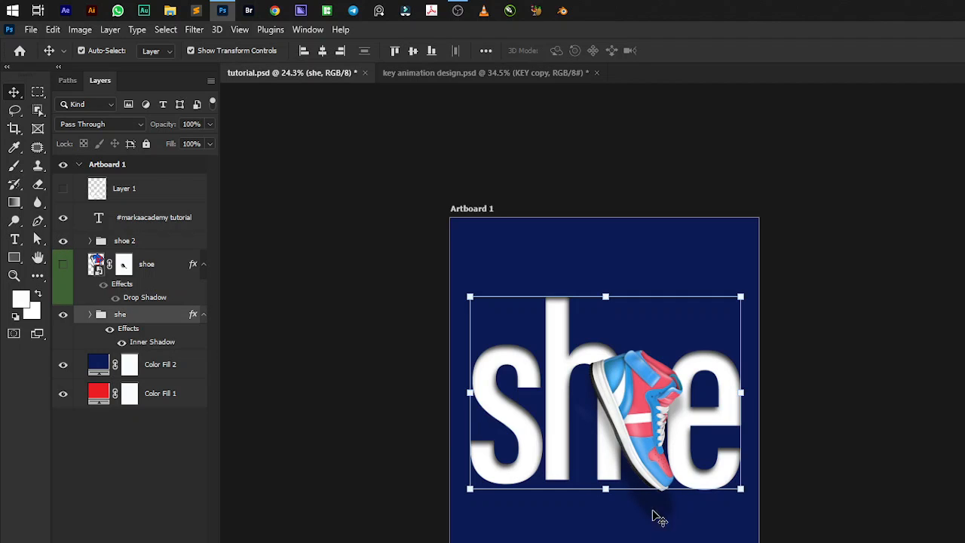
pyautogui.click(837, 443)
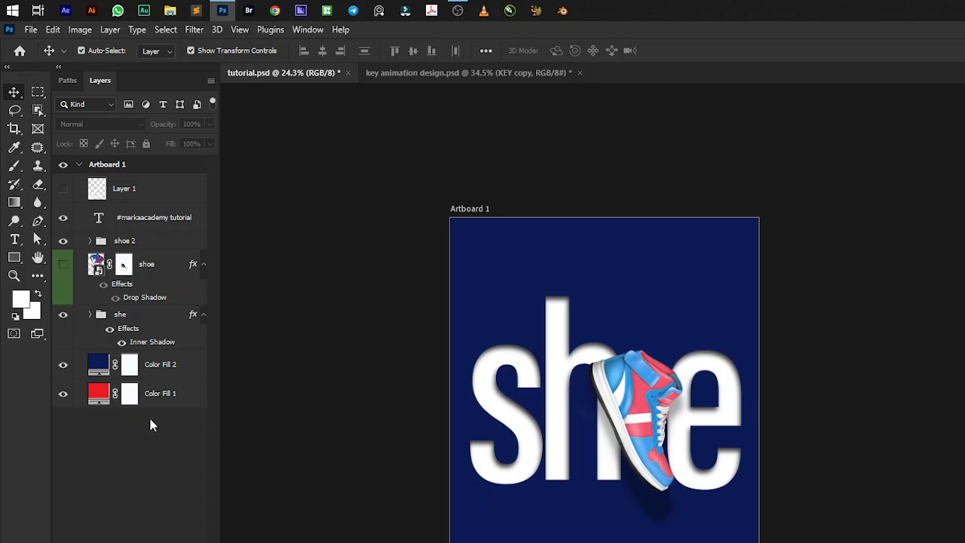
# Hide the Color Fill 2 layer to show the she artwork on the red background.
pyautogui.click(63, 365)
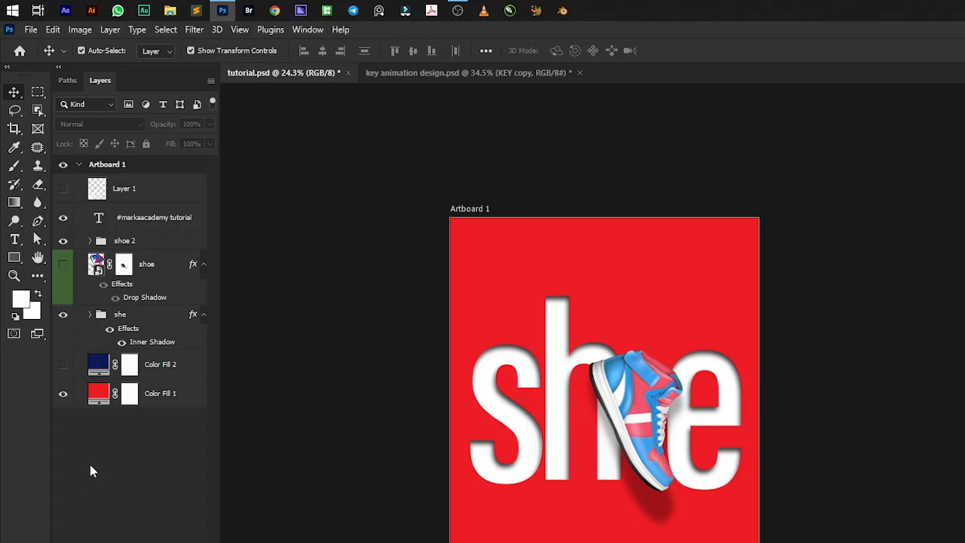
pyautogui.scroll(3, 558, 411)
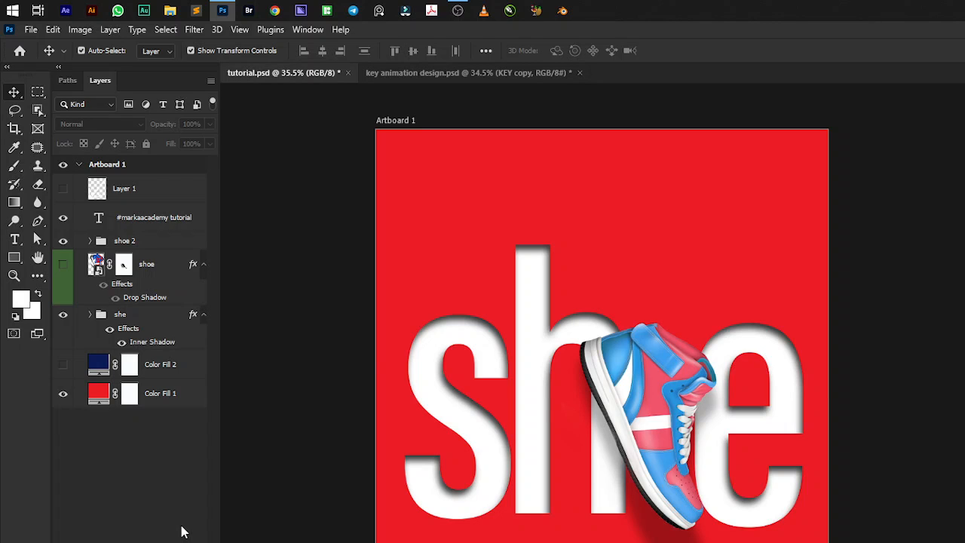
# Create a new artboard document and give it a dark blue solid colour fill with hue 234°, saturation 85% and brightness 35%.
pyautogui.rightClick(699, 72)
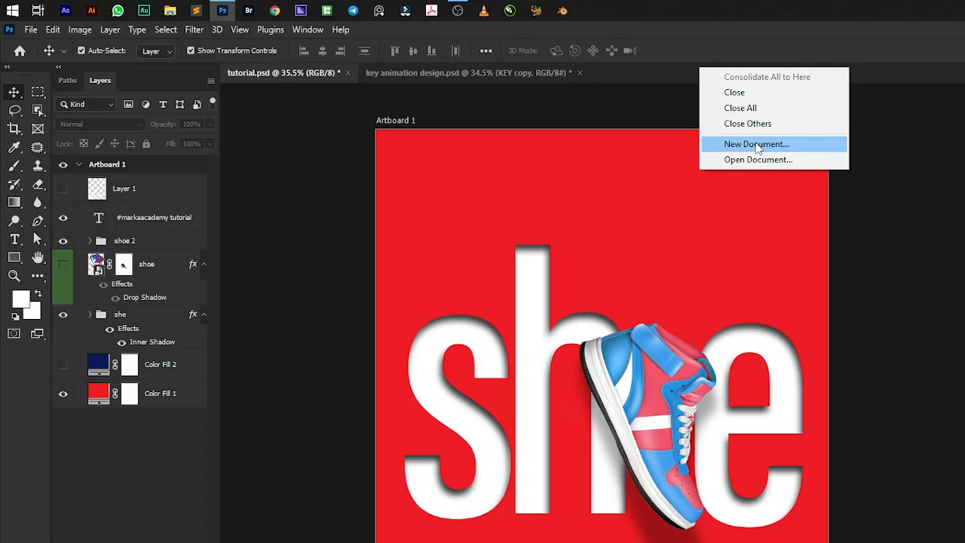
pyautogui.click(787, 159)
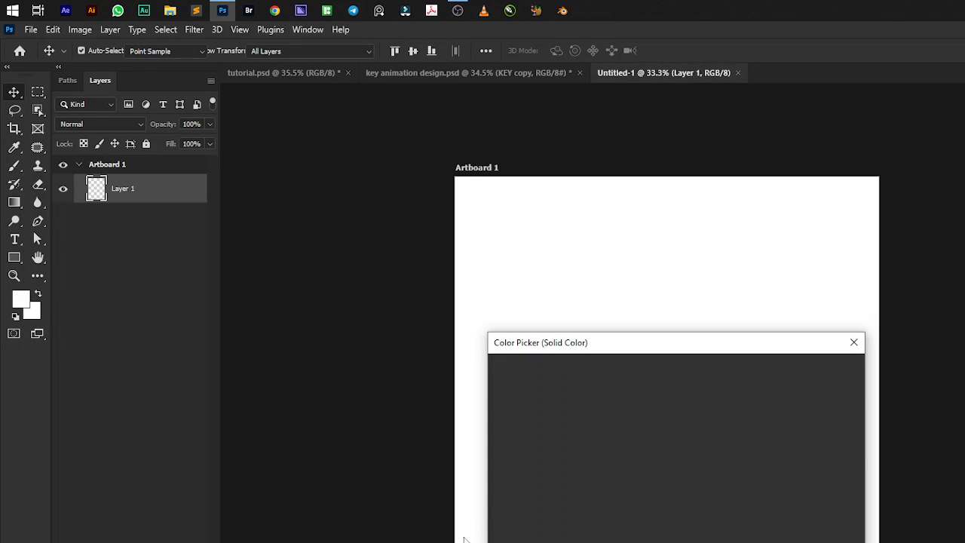
pyautogui.moveTo(692, 503); pyautogui.dragTo(692, 438)
pyautogui.moveTo(670, 482); pyautogui.dragTo(649, 492)
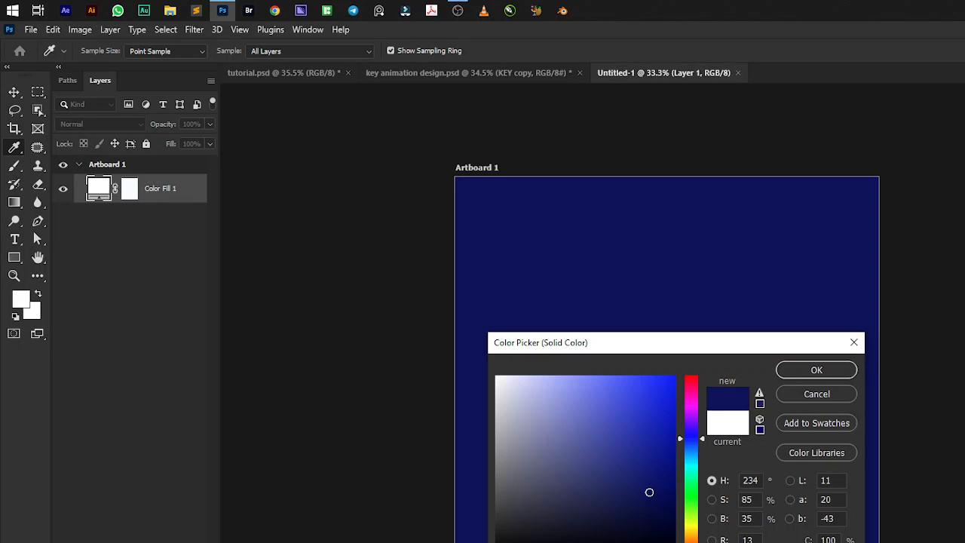
pyautogui.click(817, 375)
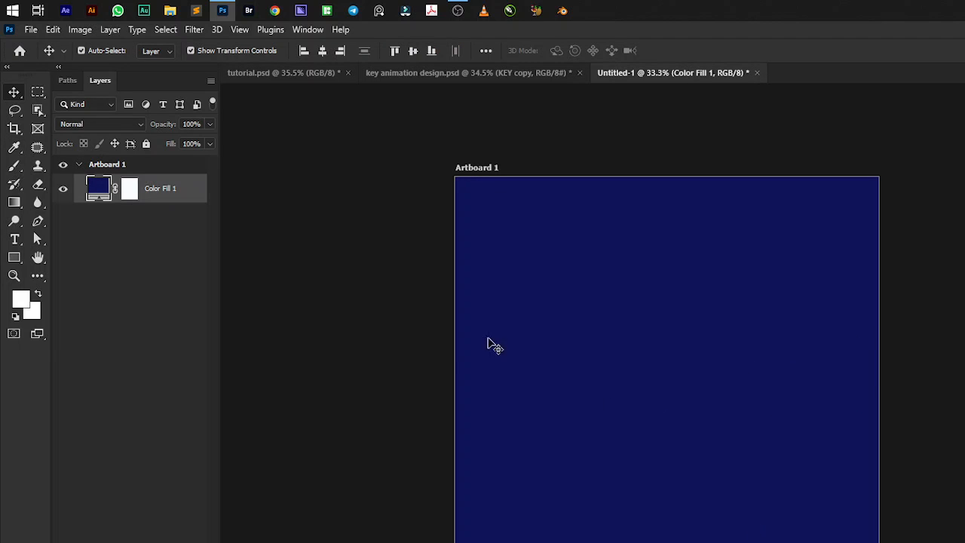
pyautogui.doubleClick(159, 189)
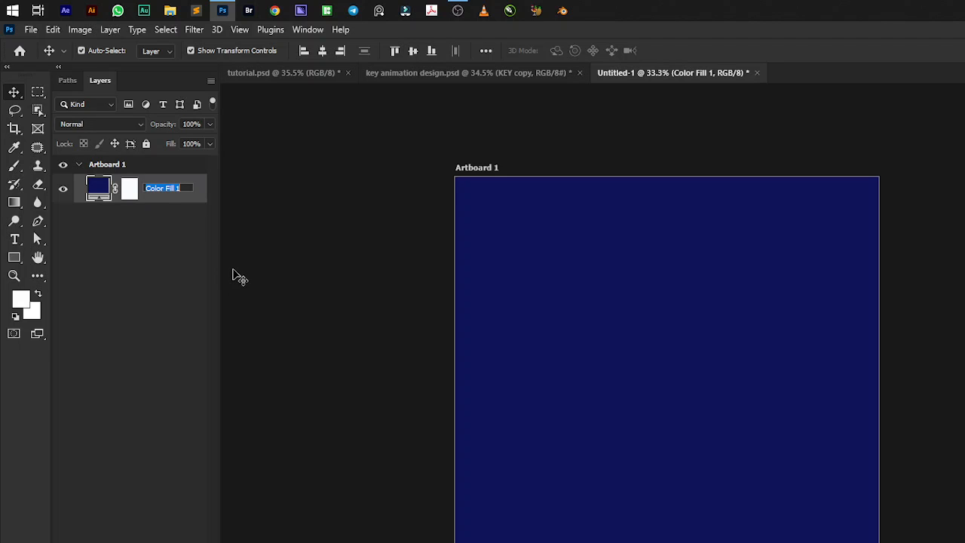
pyautogui.click(150, 258)
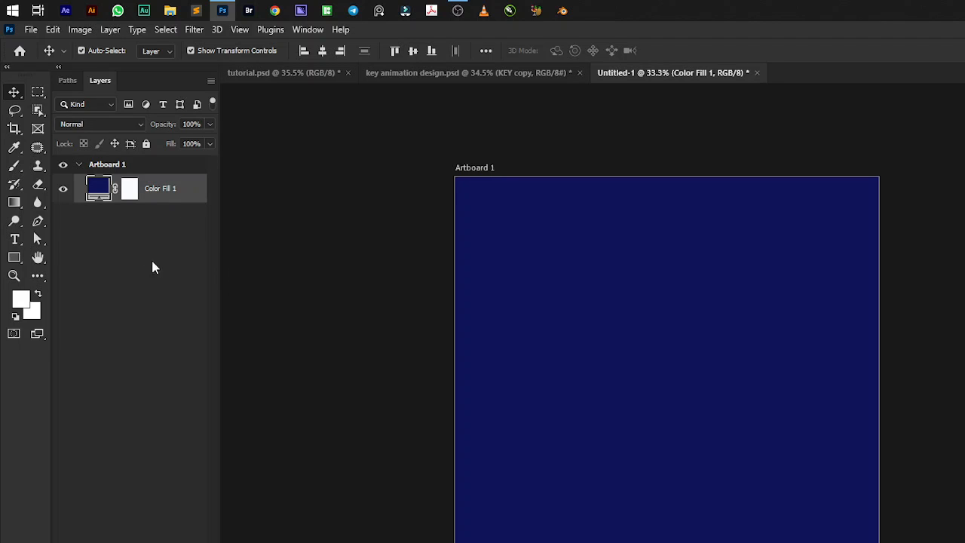
pyautogui.click(194, 193)
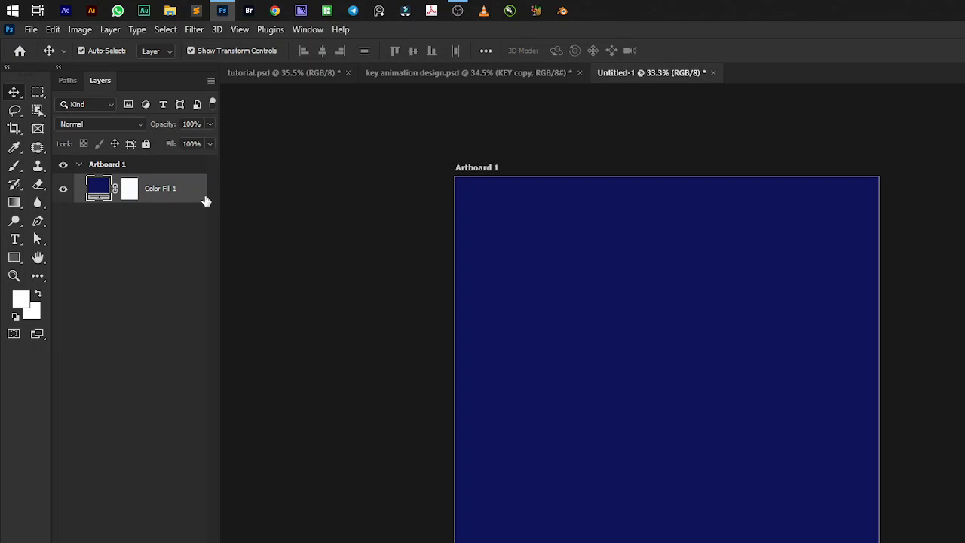
pyautogui.doubleClick(206, 200)
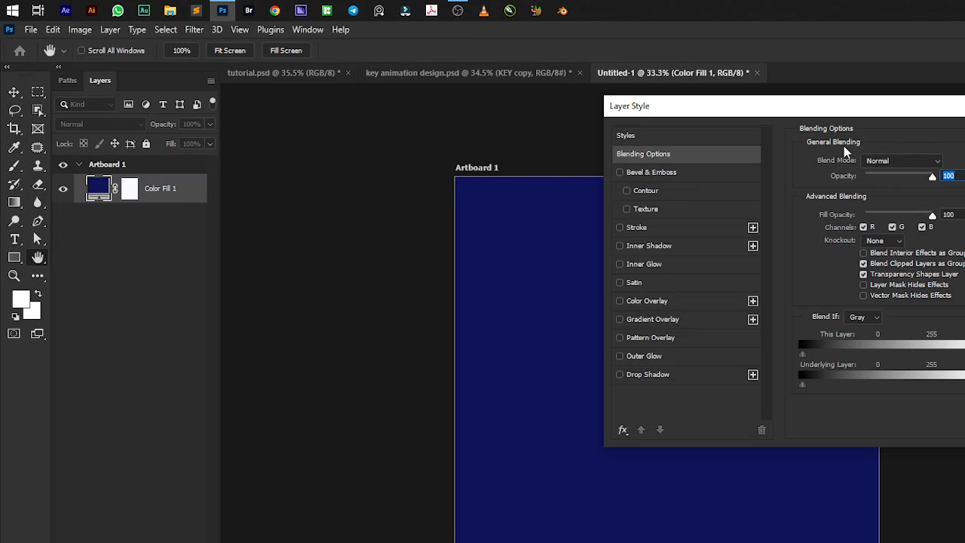
pyautogui.press('Escape')
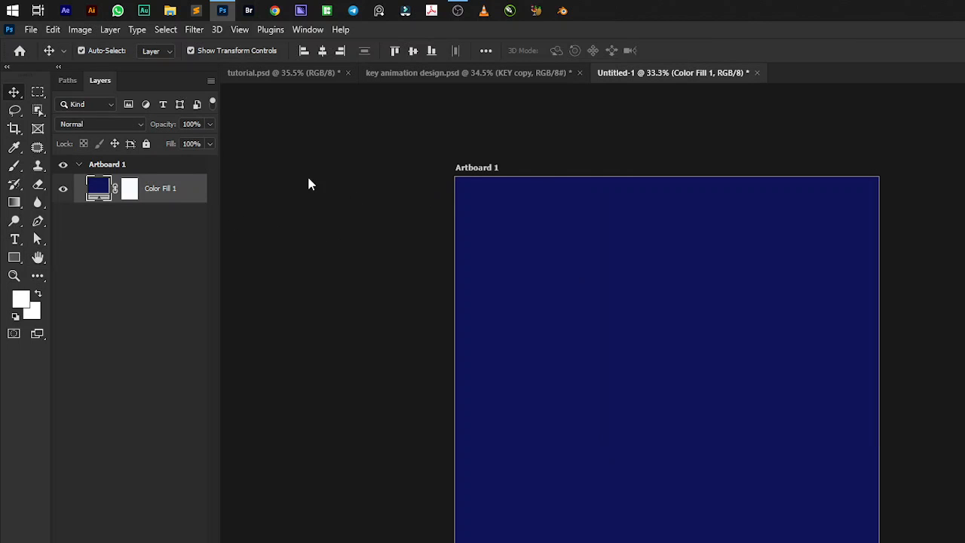
# Rename the Color Fill 1 layer as BACKG.
pyautogui.doubleClick(160, 189)
pyautogui.press('BackSpace')
pyautogui.write('B')
pyautogui.write('CK')
pyautogui.press('BackSpace')
pyautogui.press('BackSpace')
pyautogui.write('ACKG')
pyautogui.press('Return')
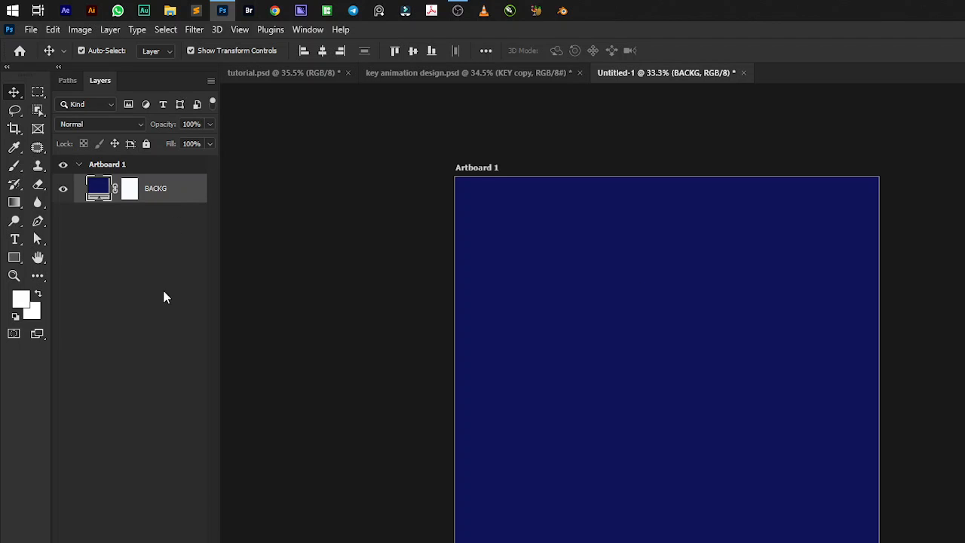
pyautogui.click(35, 31)
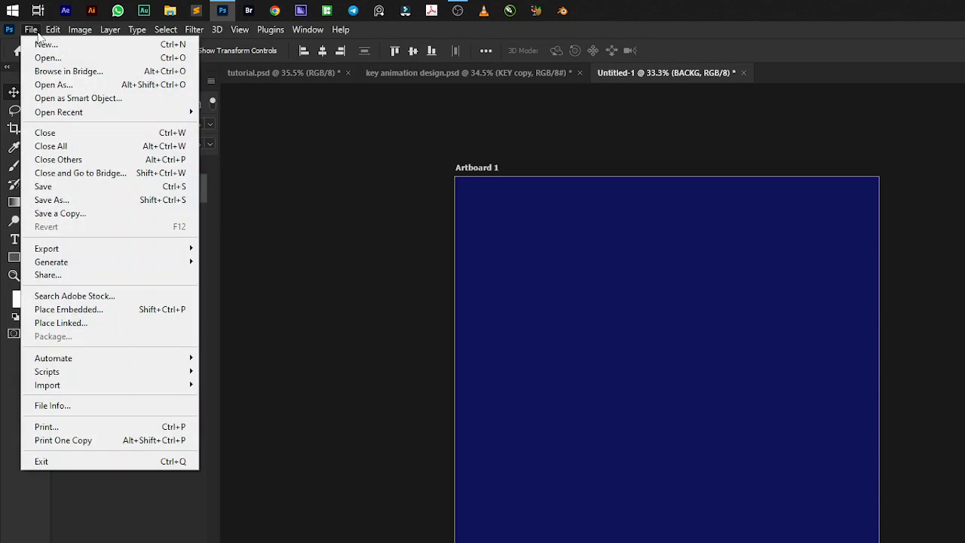
pyautogui.click(66, 310)
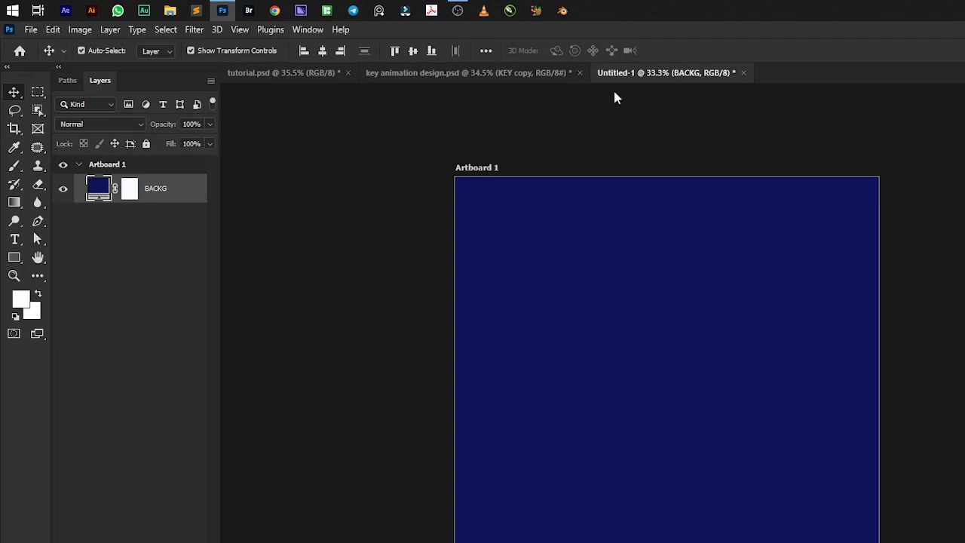
pyautogui.press('Escape')
# Add a new layer above BACKG and enter a white capital S on it in 508 pt Acumin Variable Concept.
pyautogui.hotkey('ctrl', 'shift', 'alt', 'n')
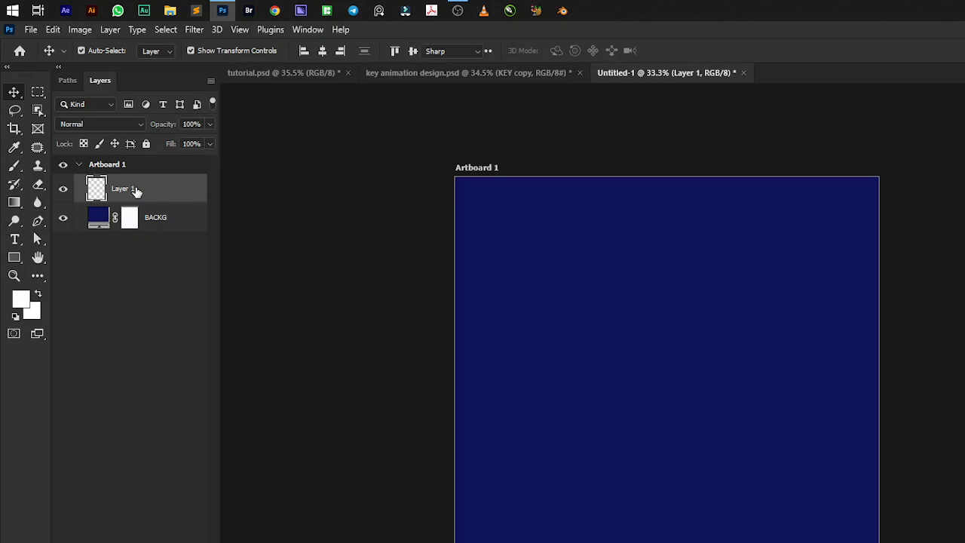
pyautogui.press('t')
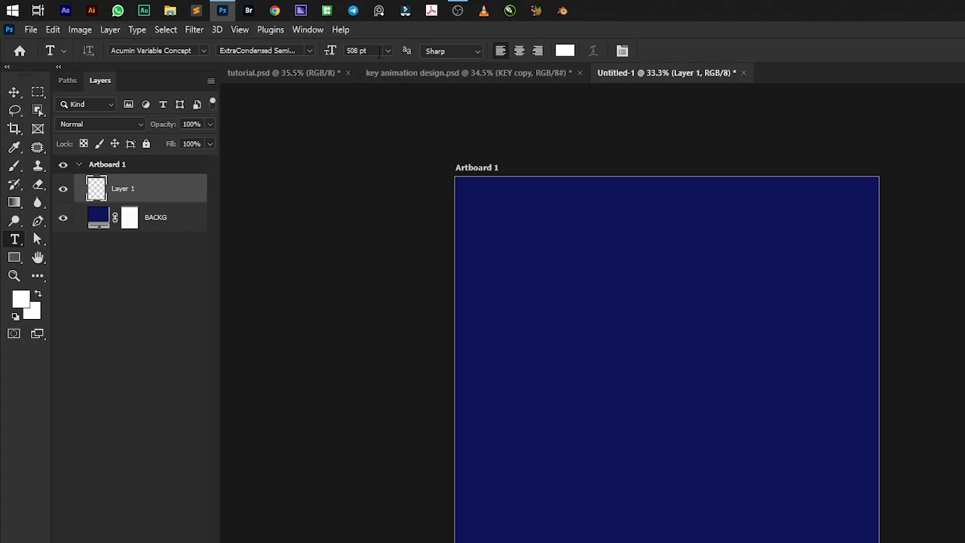
pyautogui.click(654, 464)
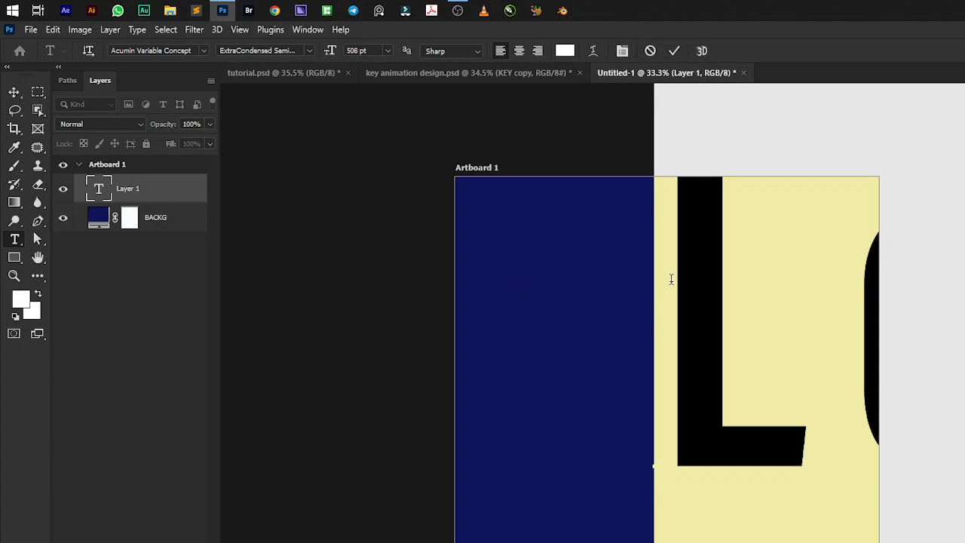
pyautogui.write('S')
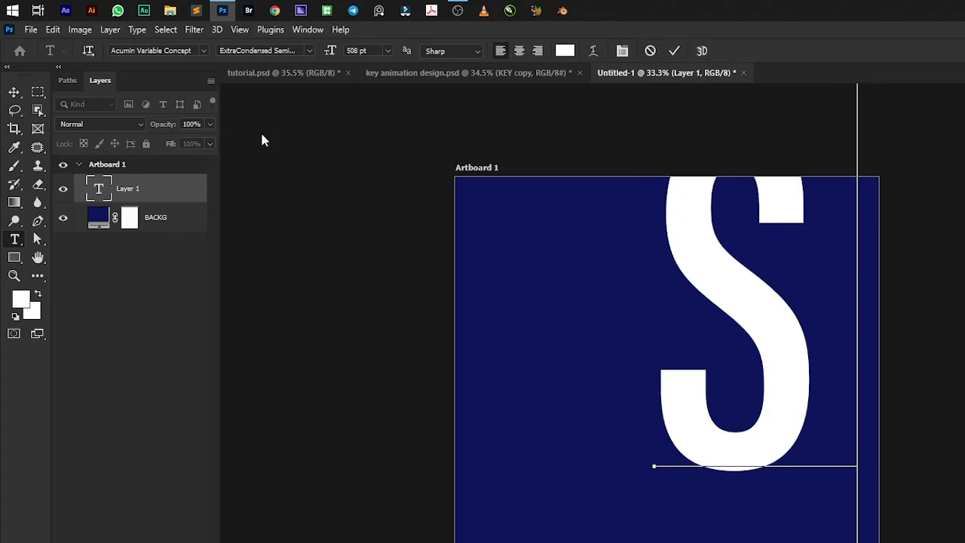
pyautogui.click(14, 96)
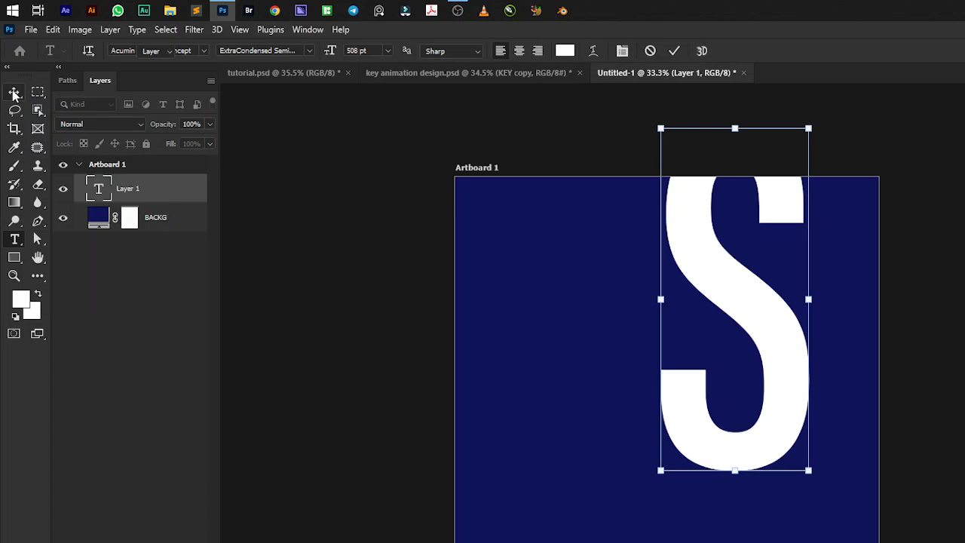
# Scale the S down to about 352 pt and place it near the left edge of the artboard.
pyautogui.moveTo(756, 325); pyautogui.dragTo(605, 452)
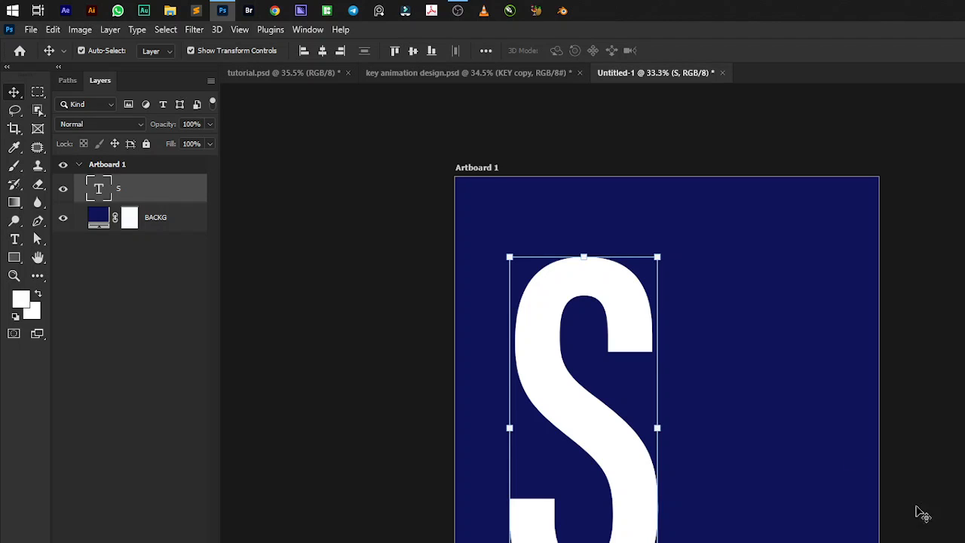
pyautogui.moveTo(657, 257); pyautogui.dragTo(622, 332)
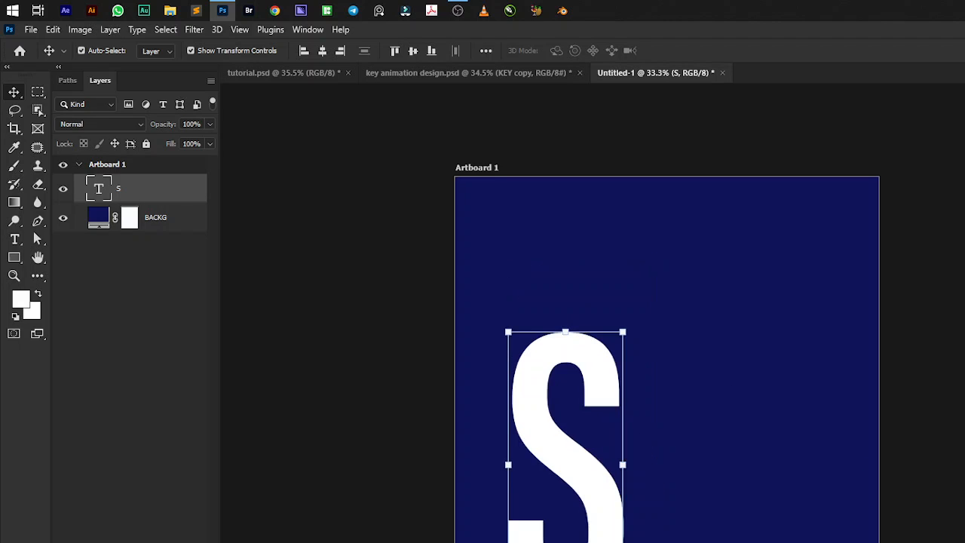
pyautogui.moveTo(605, 527); pyautogui.dragTo(583, 471)
pyautogui.moveTo(612, 296); pyautogui.dragTo(598, 325)
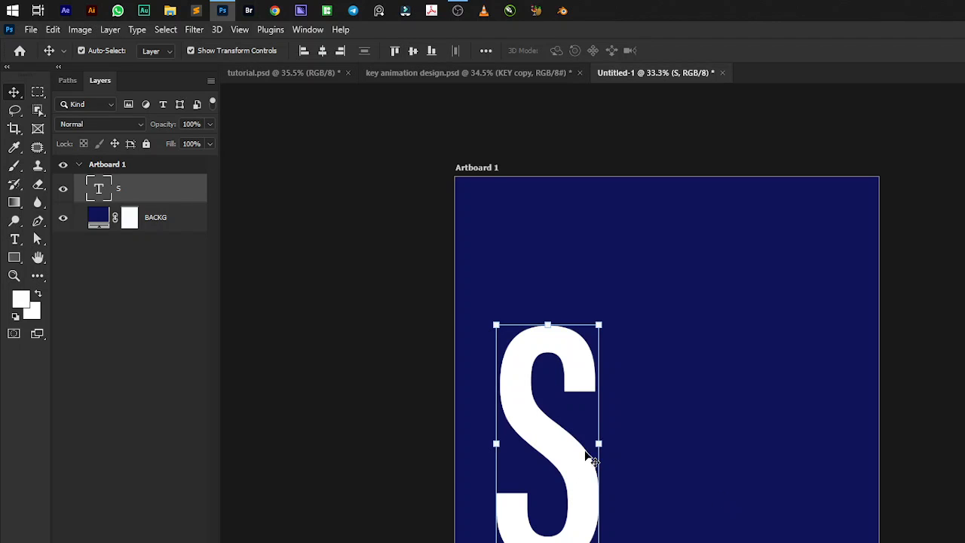
# Duplicate the S text layer and place the copy directly to the right of the original letter.
pyautogui.hotkey('ctrl', 'j')
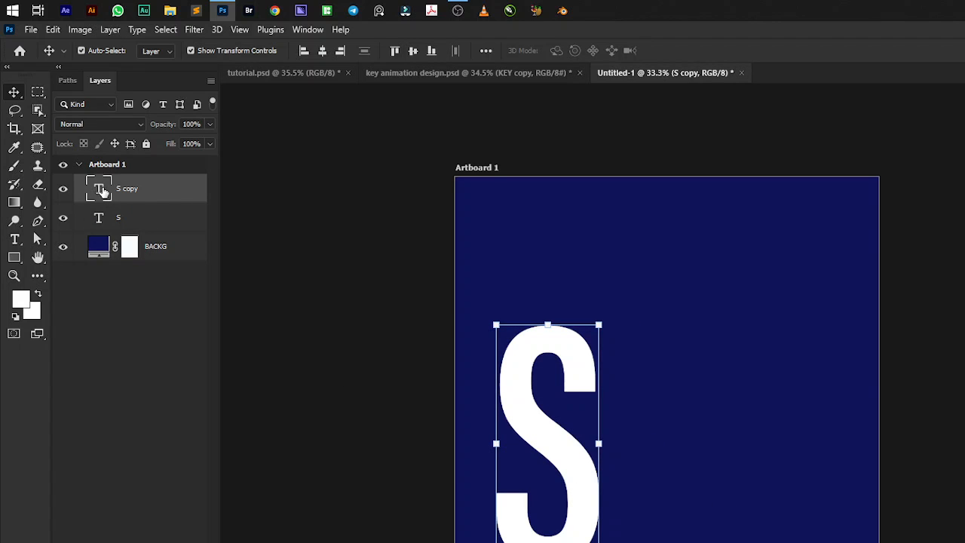
pyautogui.moveTo(582, 464); pyautogui.dragTo(622, 528)
pyautogui.moveTo(805, 528); pyautogui.dragTo(690, 488)
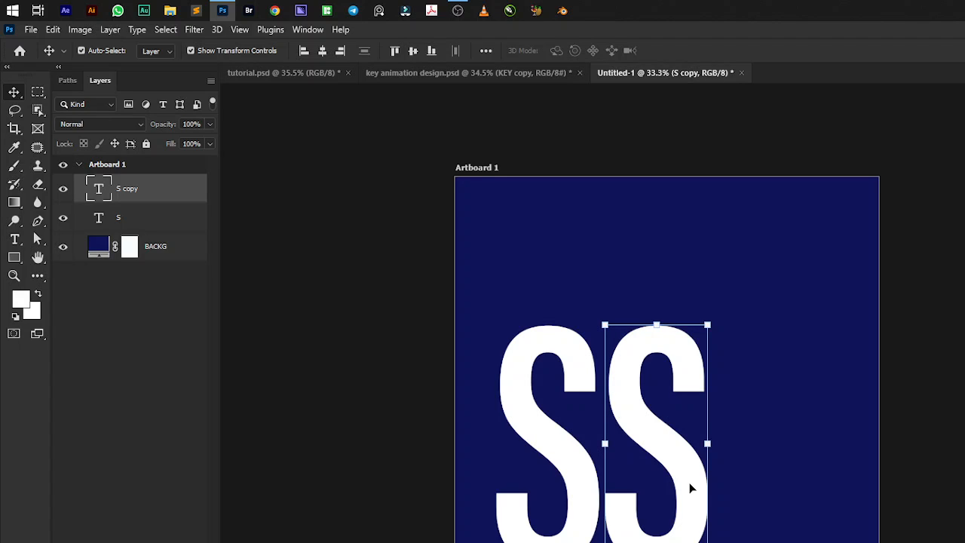
# Replace the text of the S copy with a lowercase h.
pyautogui.press('t')
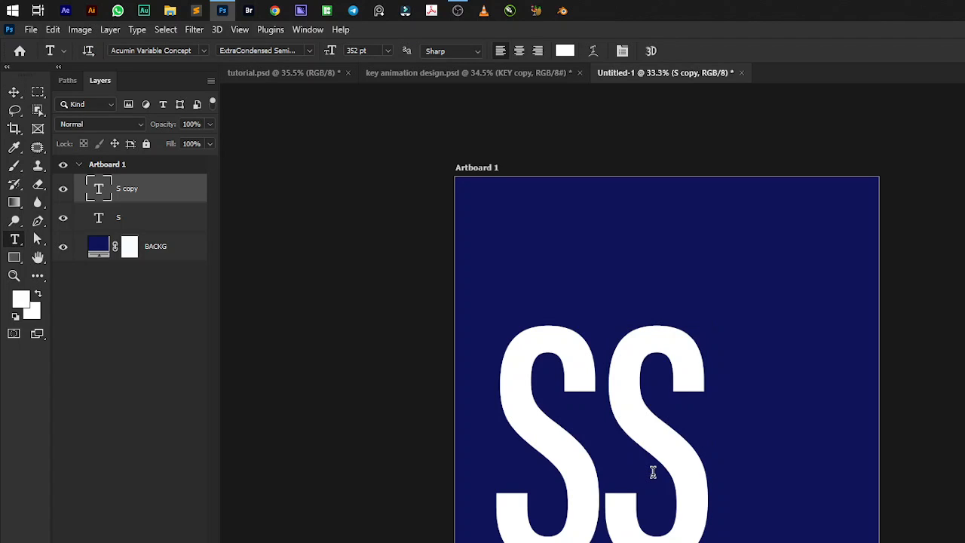
pyautogui.click(671, 452)
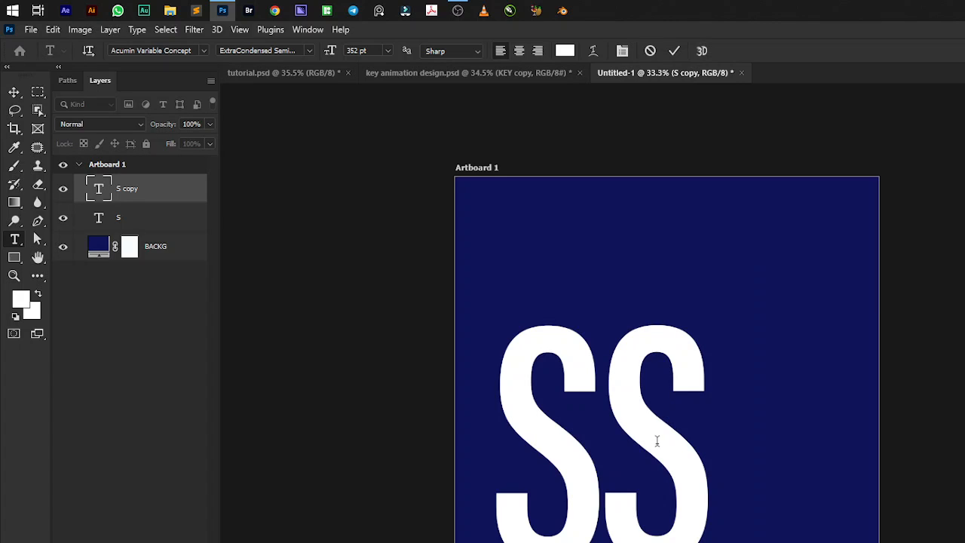
pyautogui.press('Delete')
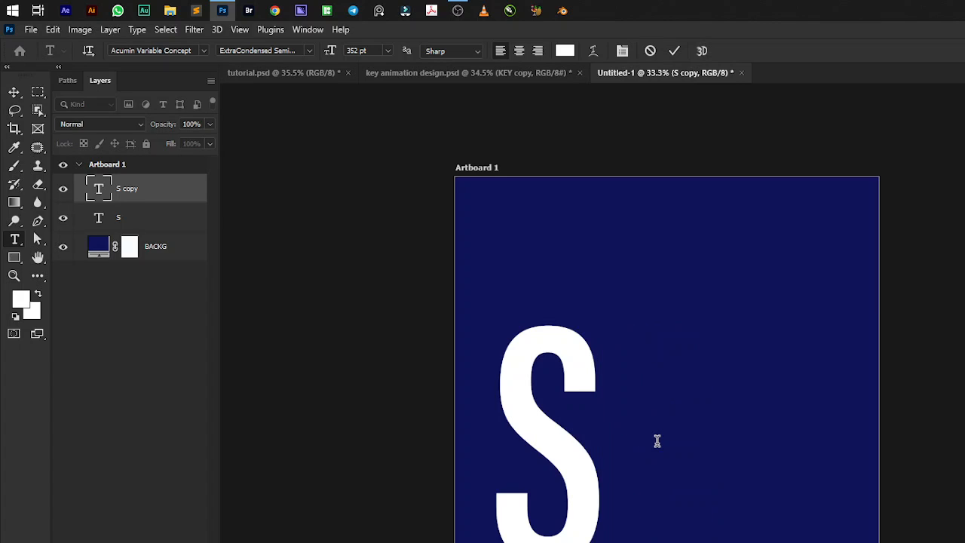
pyautogui.write('h')
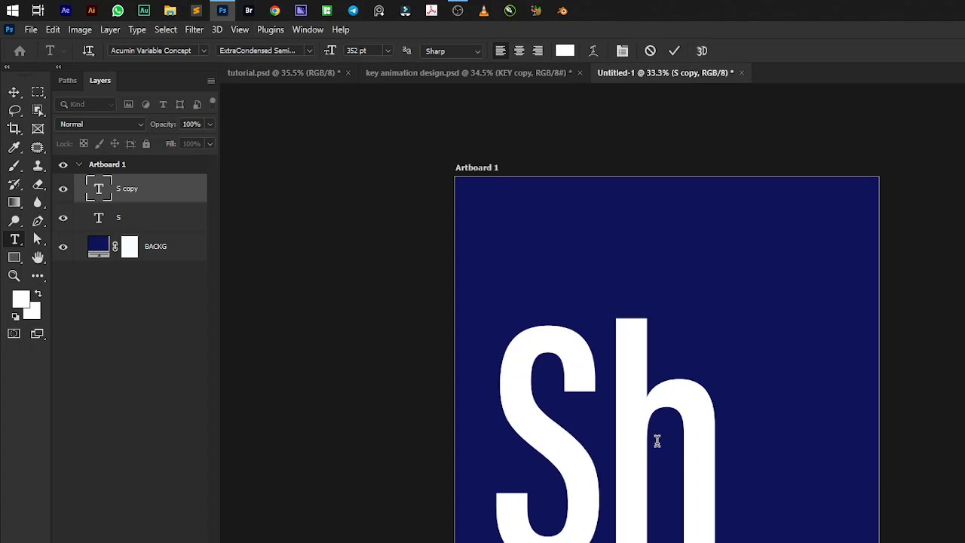
pyautogui.hotkey('ctrl', 'Return')
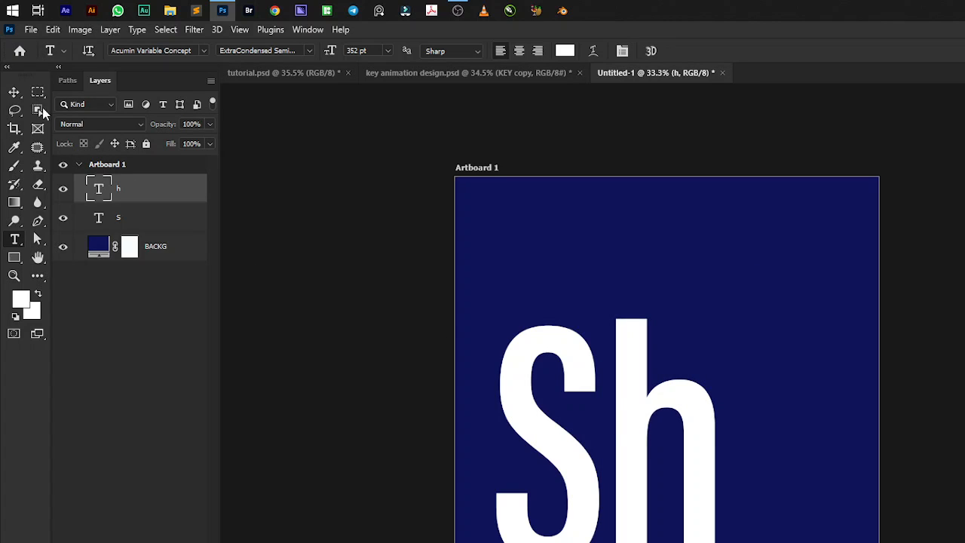
# Duplicate the h text layer and move the copy to the artboard's right edge, leaving a gap between the two letters.
pyautogui.click(14, 92)
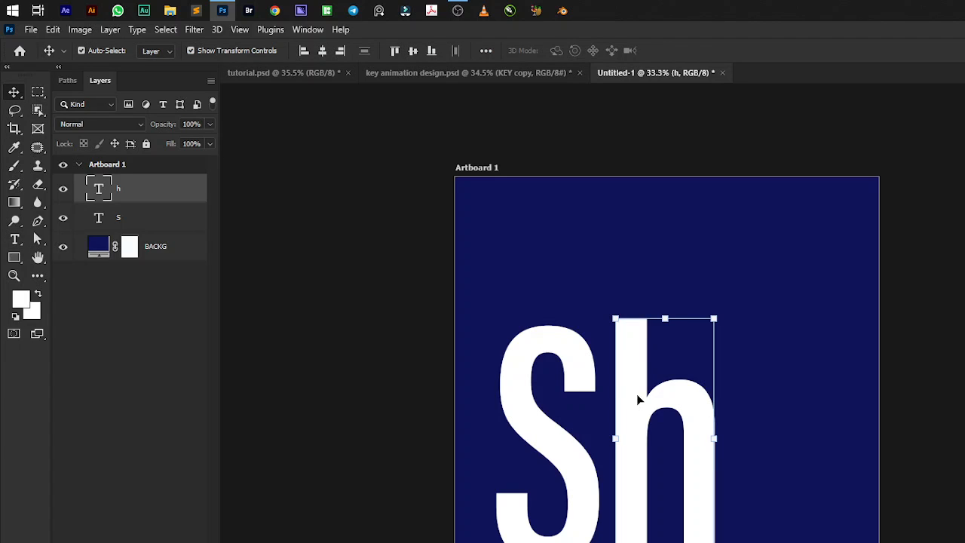
pyautogui.press('ctrl')
pyautogui.hotkey('ctrl', 'j')
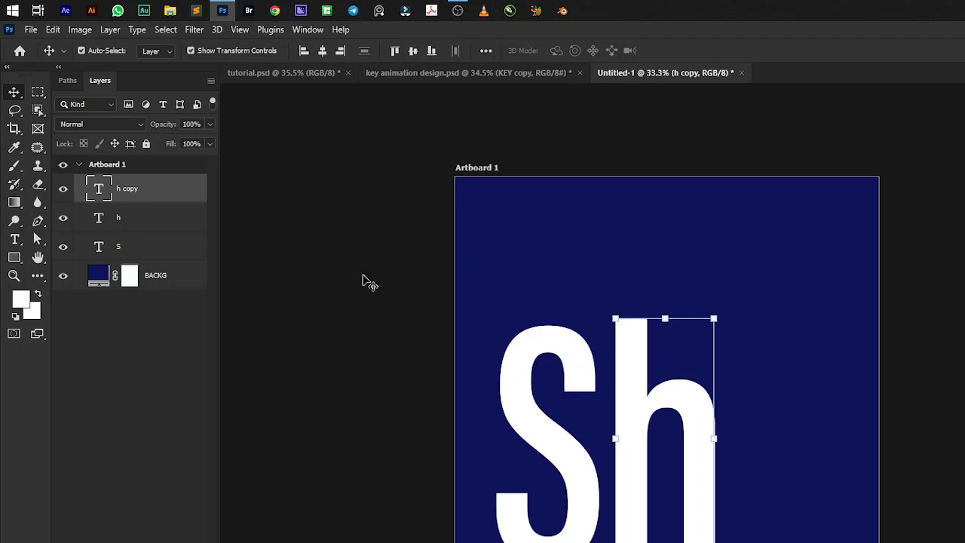
pyautogui.moveTo(684, 411); pyautogui.dragTo(839, 419)
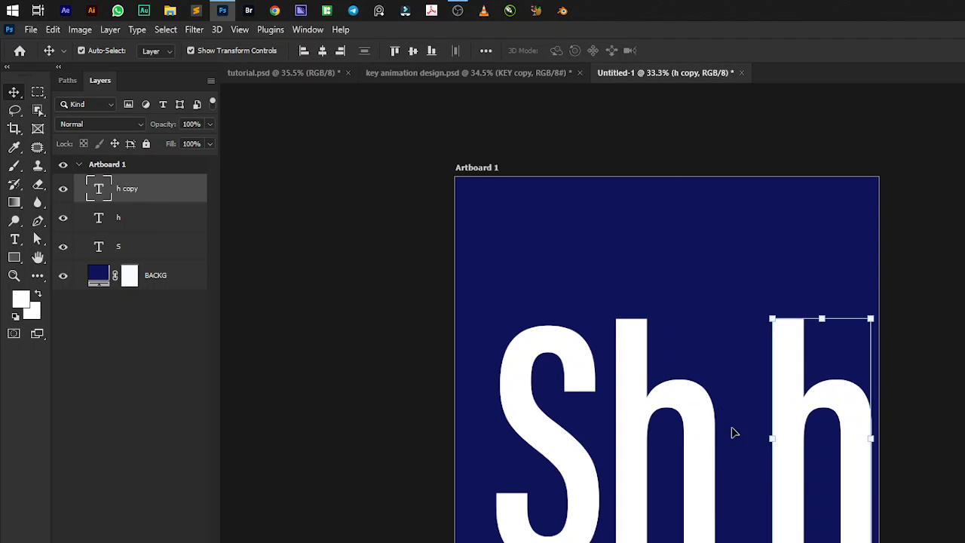
# Replace the text of the h copy with a lowercase e and leave no layer selected.
pyautogui.press('t')
pyautogui.click(819, 404)
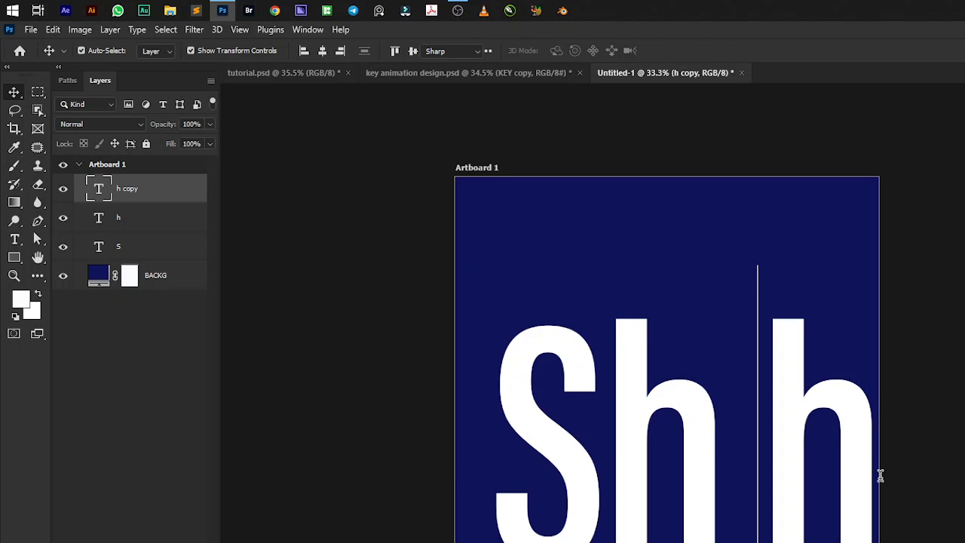
pyautogui.hotkey('ctrl', 'a')
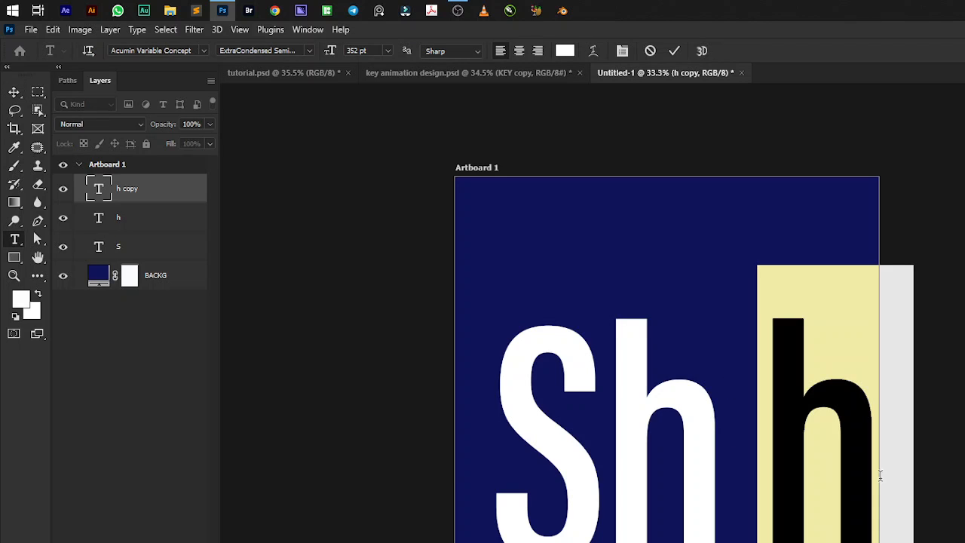
pyautogui.write('e')
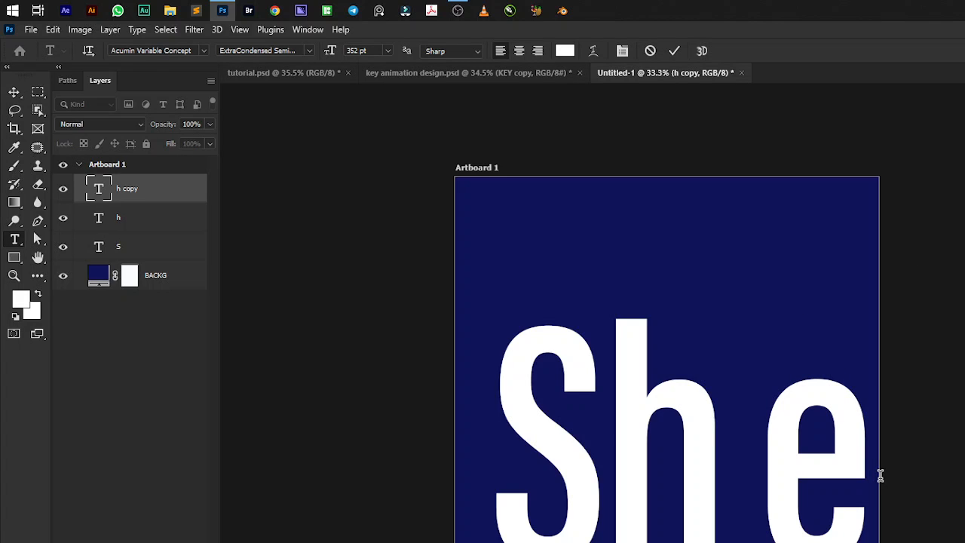
pyautogui.hotkey('ctrl', 'Return')
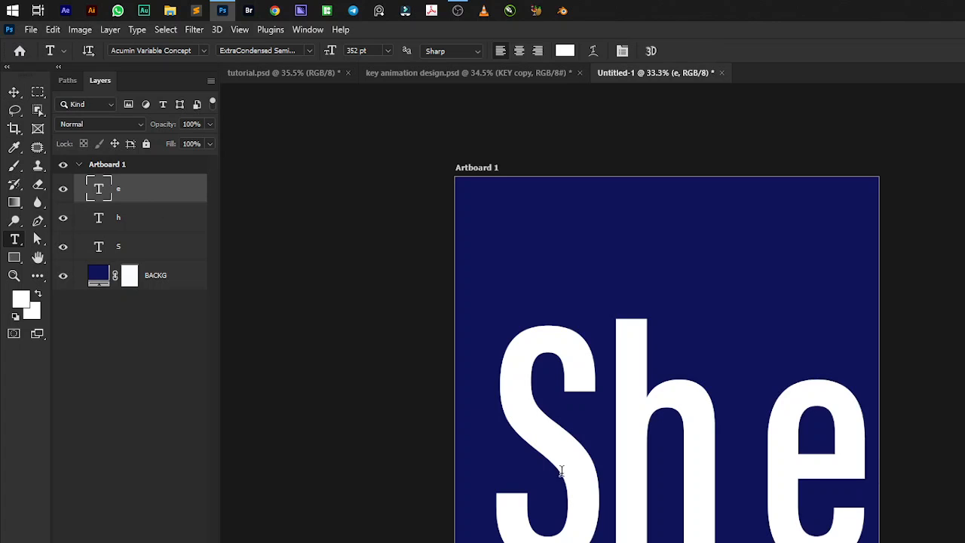
pyautogui.press('v')
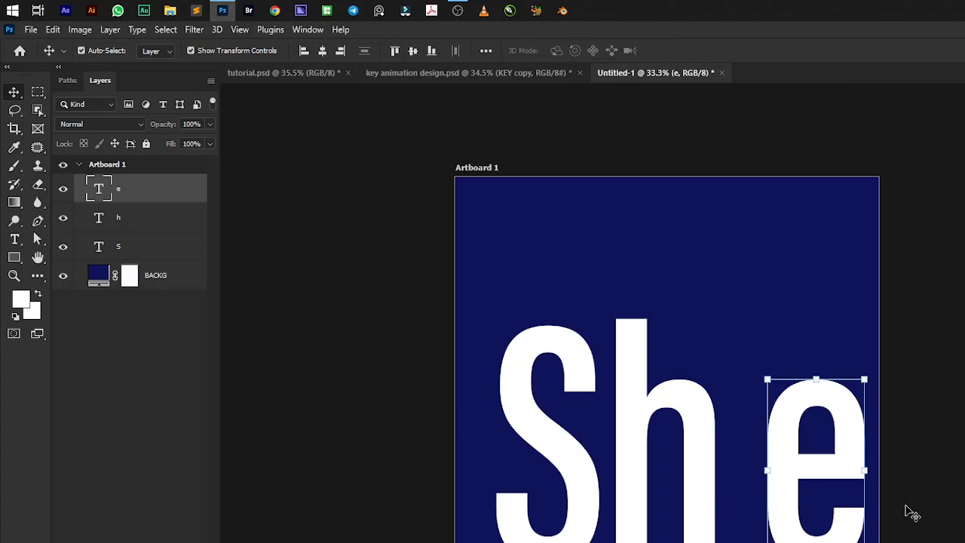
pyautogui.click(935, 483)
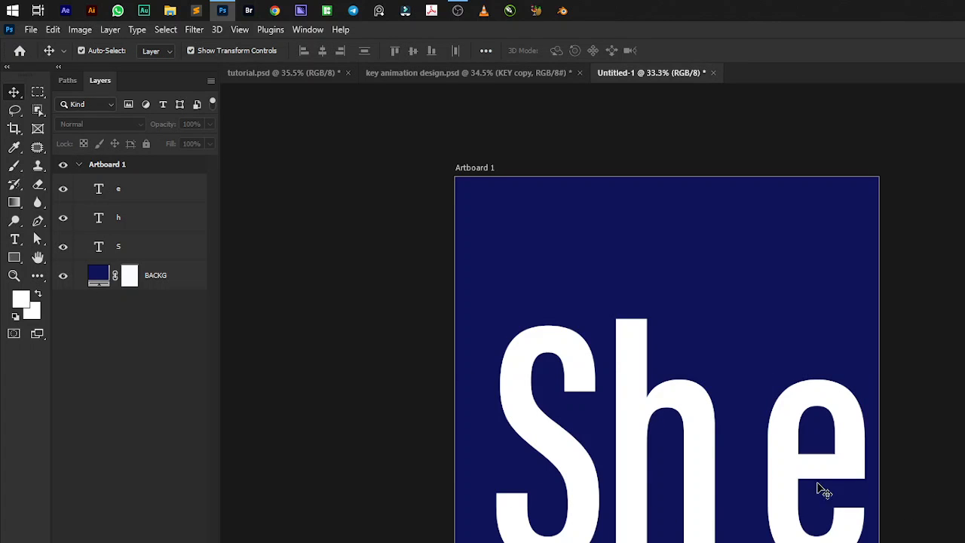
pyautogui.click(137, 241)
pyautogui.click(146, 216)
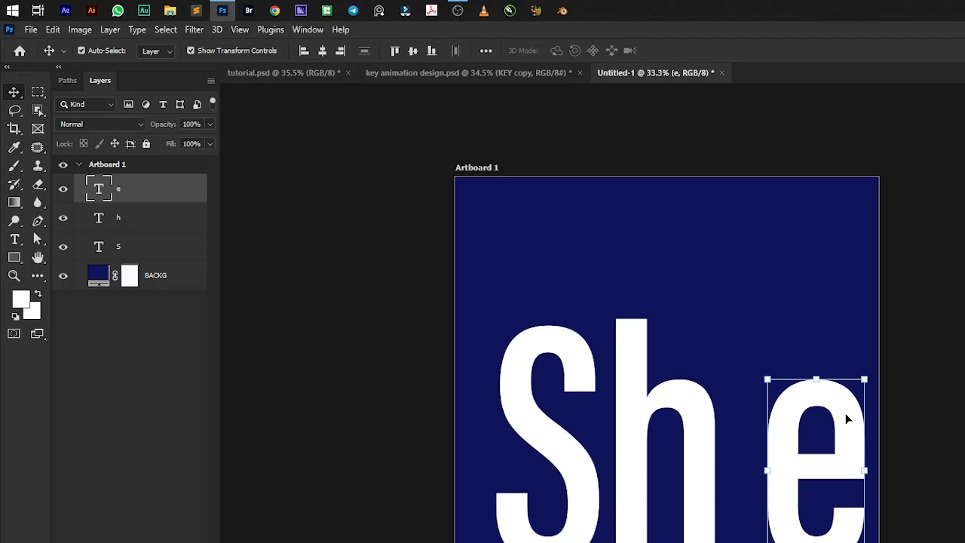
pyautogui.click(958, 469)
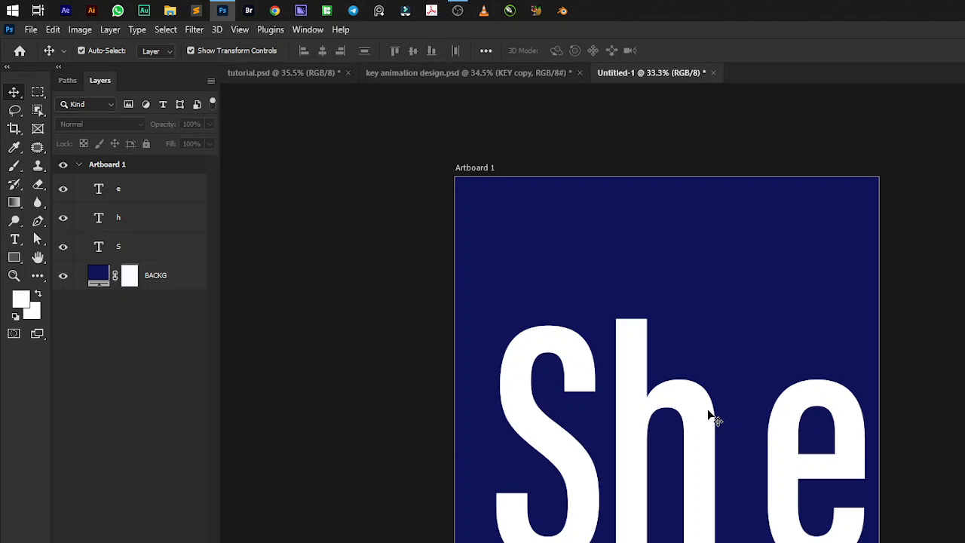